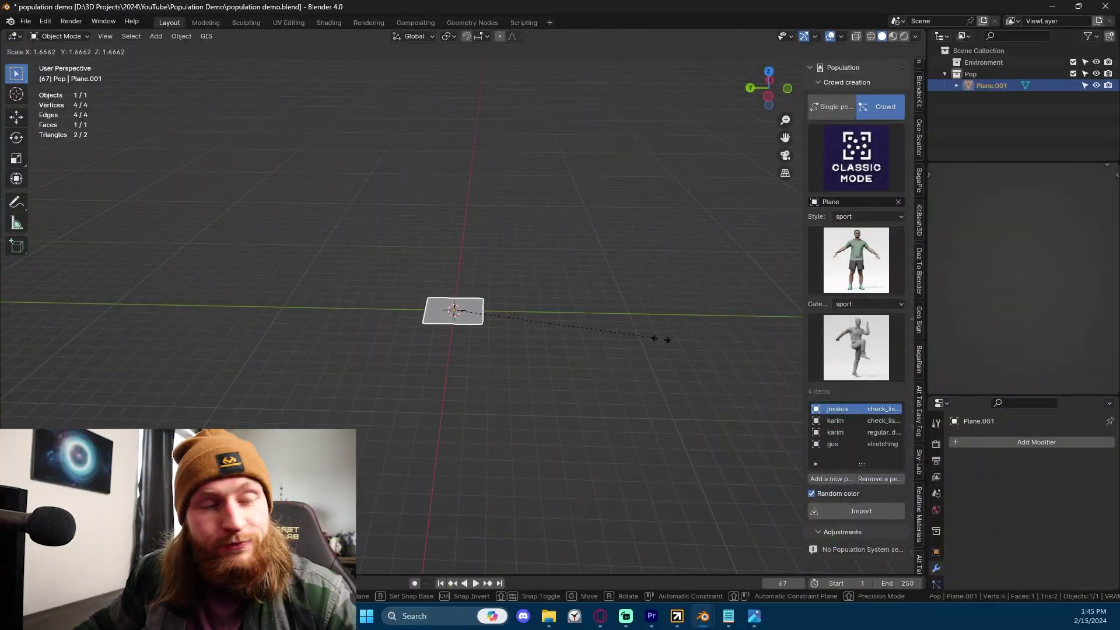
Step: Select the plane, then filter the Preferences add-ons by 'pop' and expand Population 1.1.1's details
left_click(655, 338)
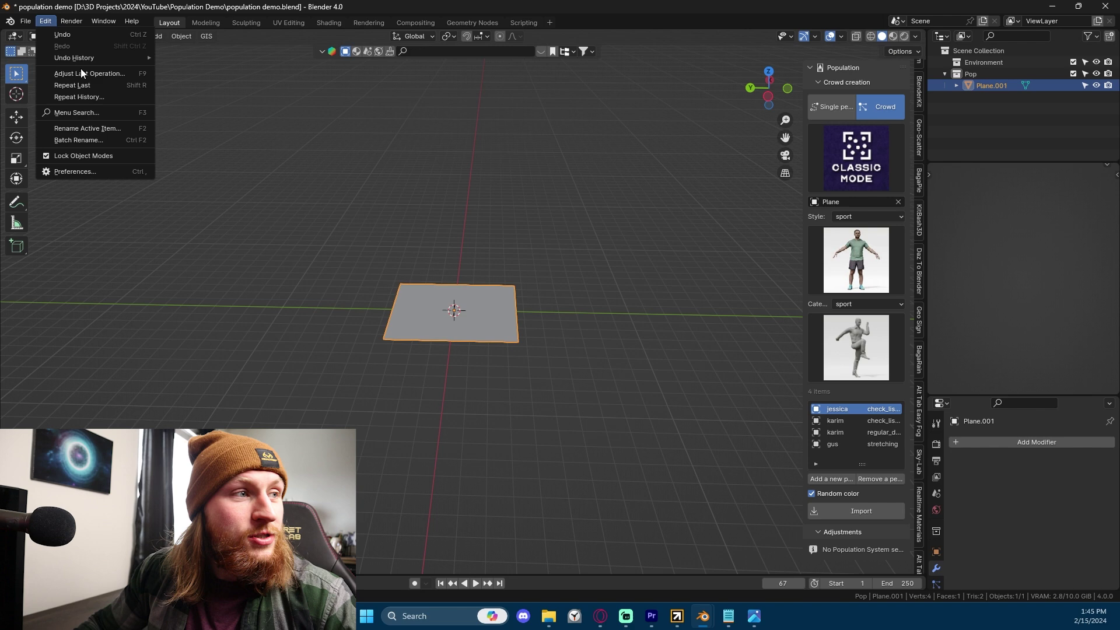
left_click(74, 172)
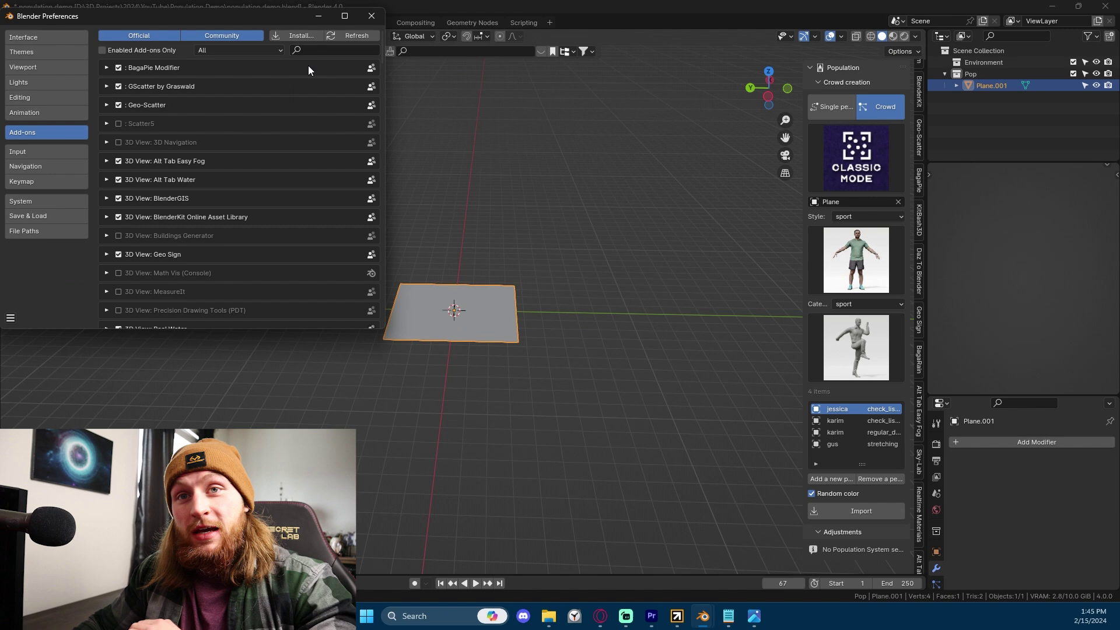
left_click(363, 50)
type("pop")
left_click(106, 68)
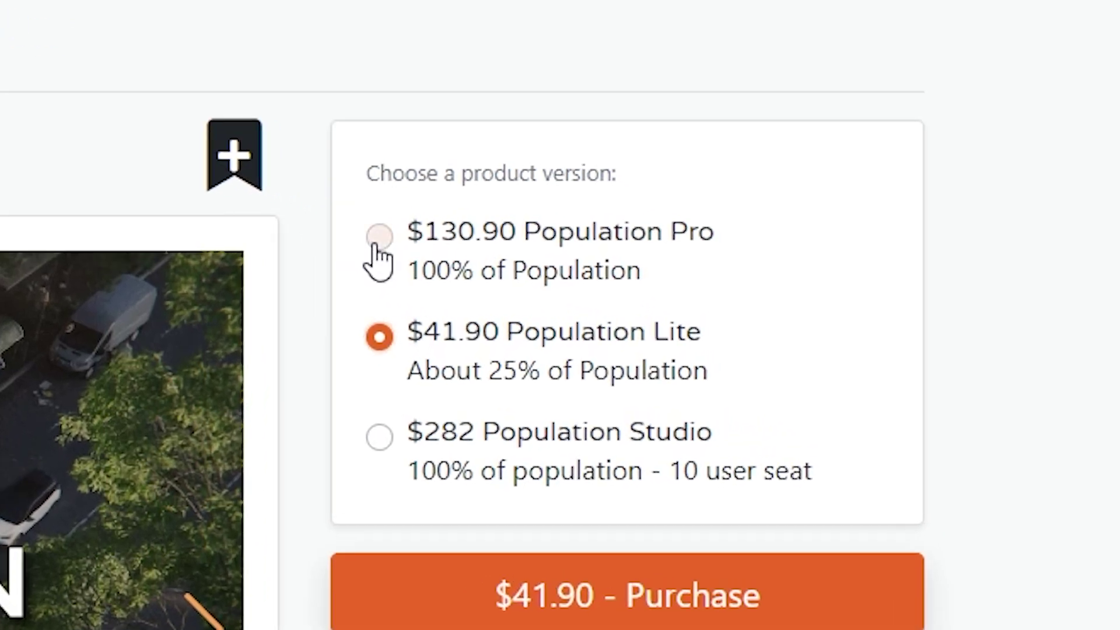
Step: Compare the Population Pro, Lite and Studio prices, ending on Studio at $282
left_click(379, 236)
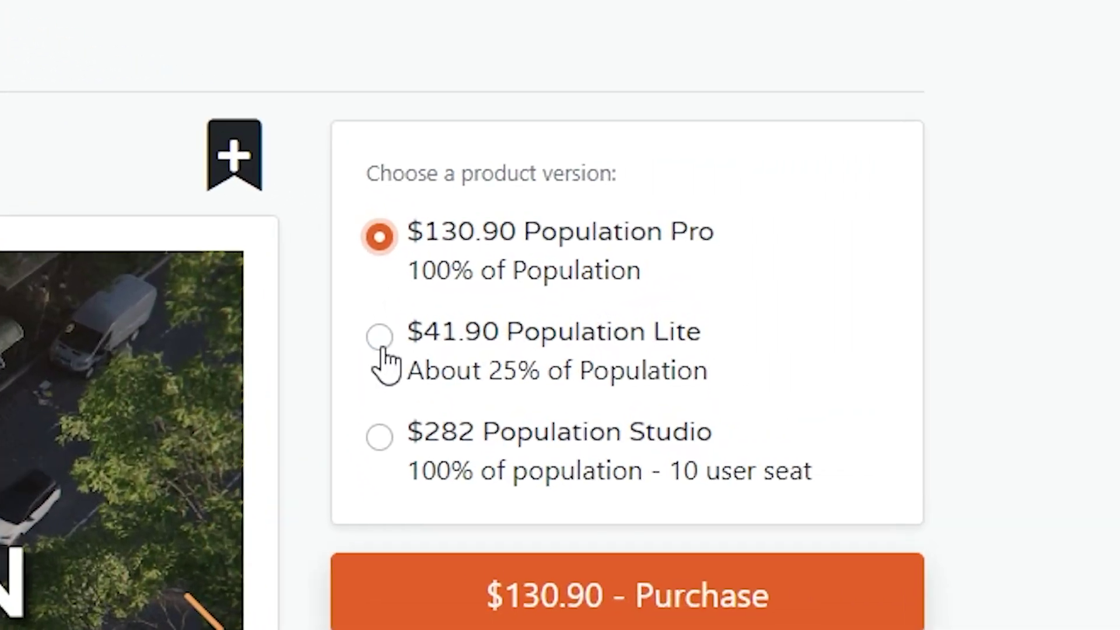
left_click(382, 345)
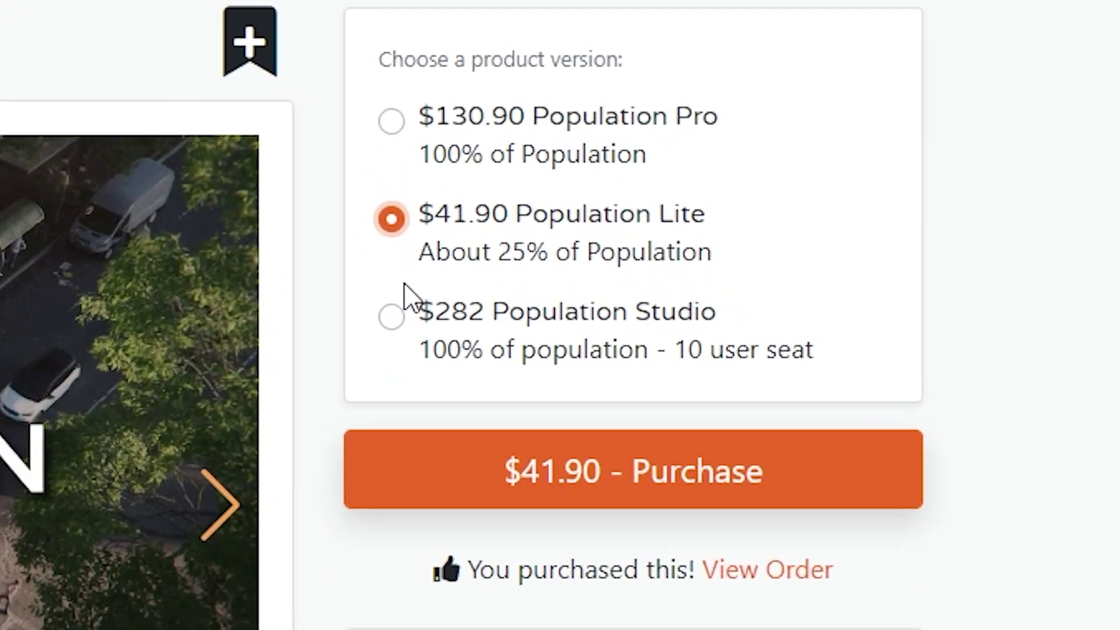
left_click(394, 320)
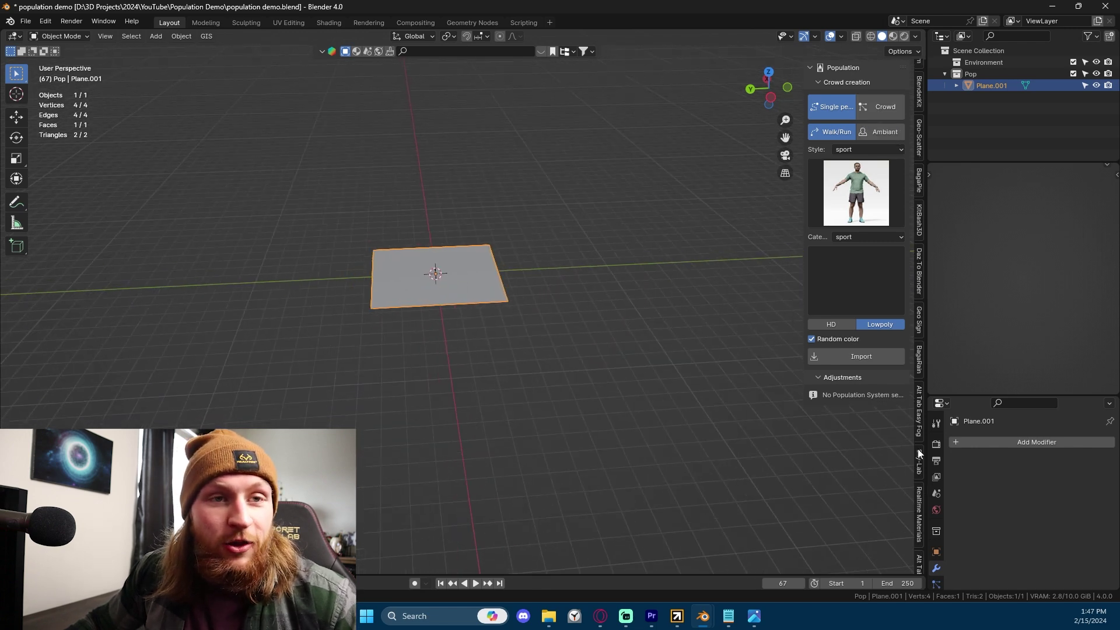
scroll(919, 350, "up", 4)
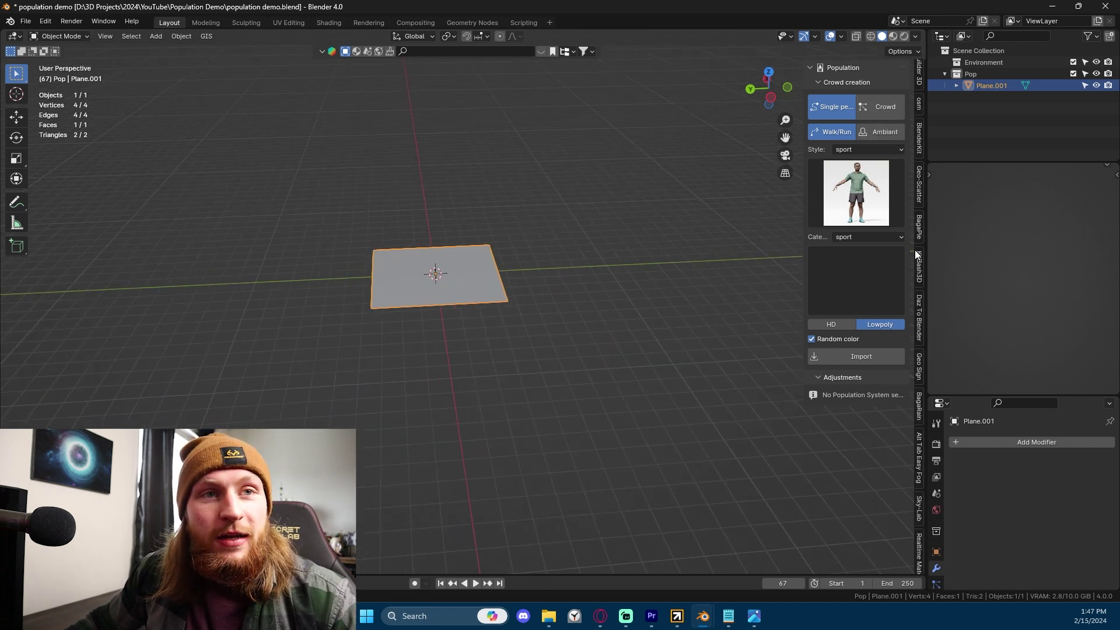
scroll(917, 254, "down", 5)
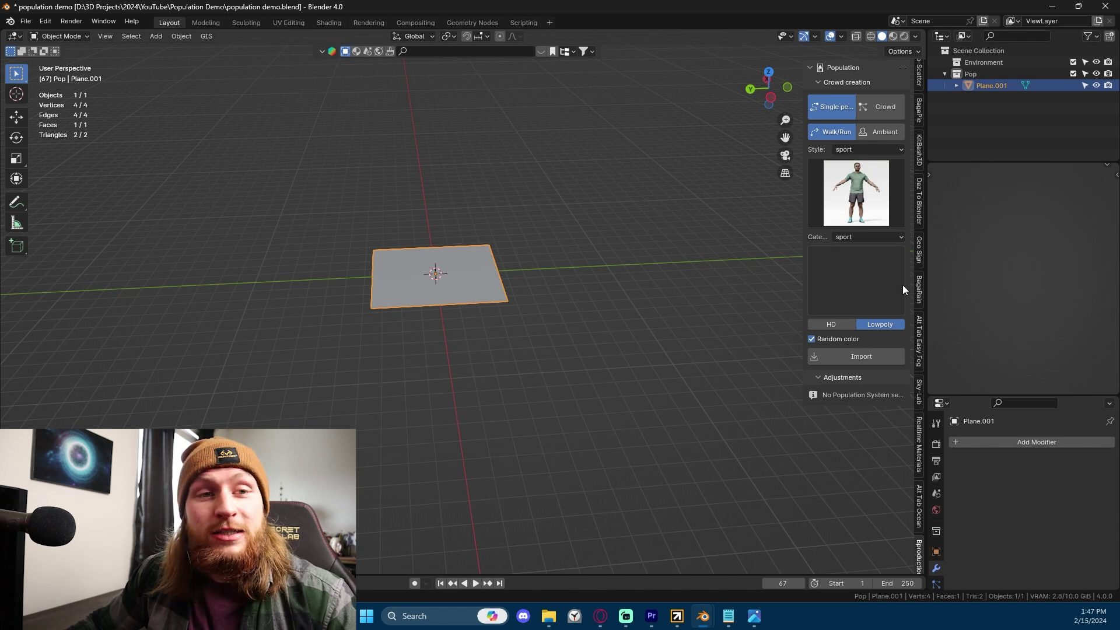
scroll(914, 290, "down", 7)
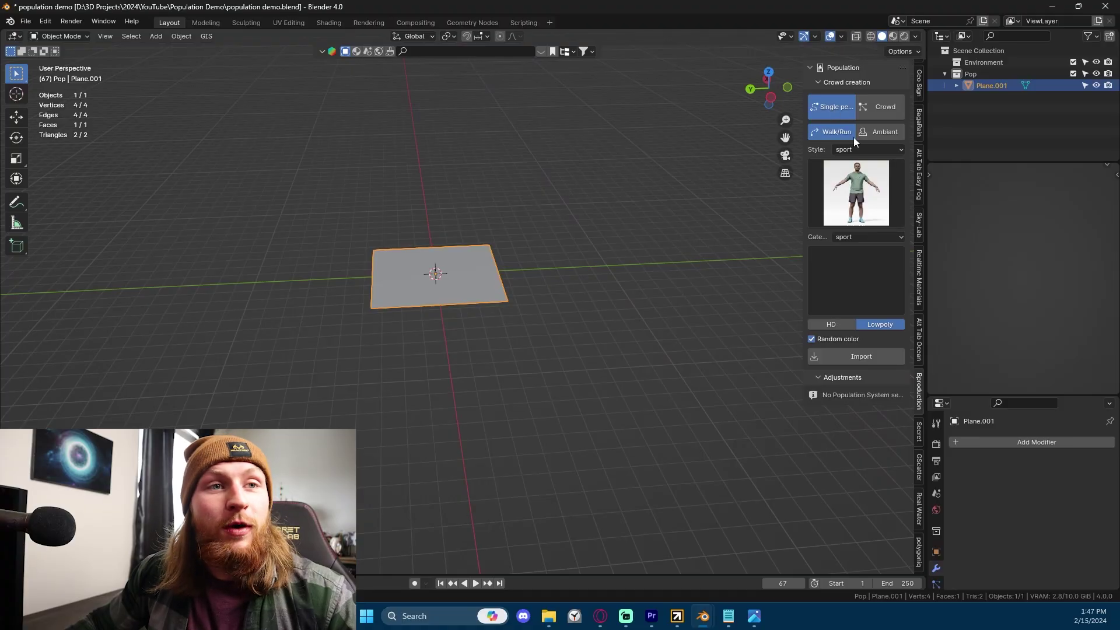
Step: Switch the Population add-on to Crowd creation with Classic Mode distribution
left_click(881, 108)
left_click(879, 108)
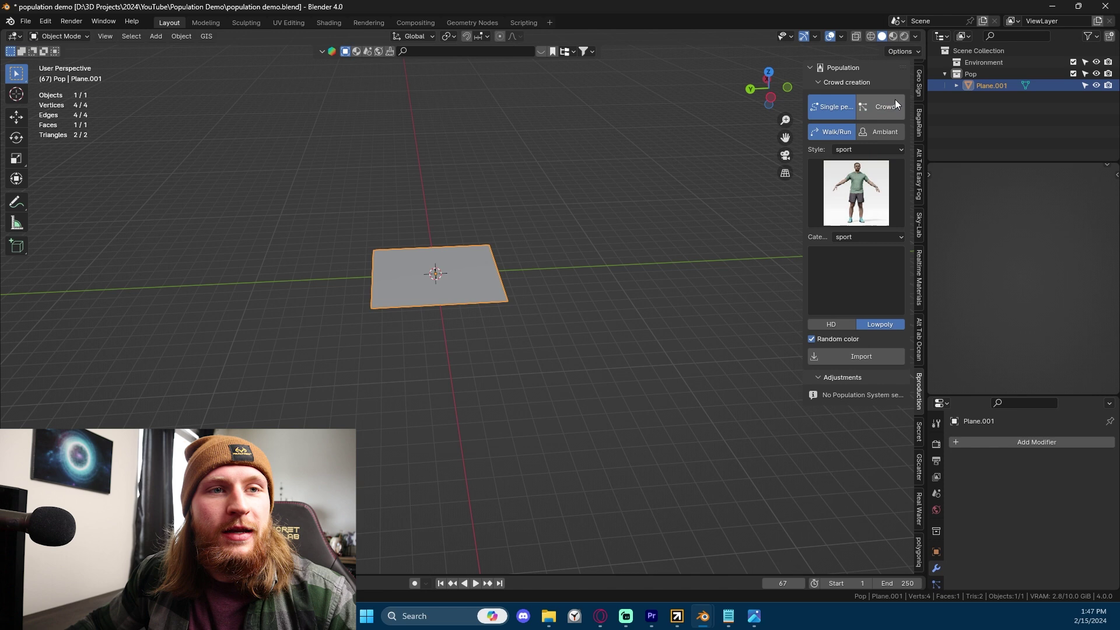
left_click(895, 100)
left_click(871, 164)
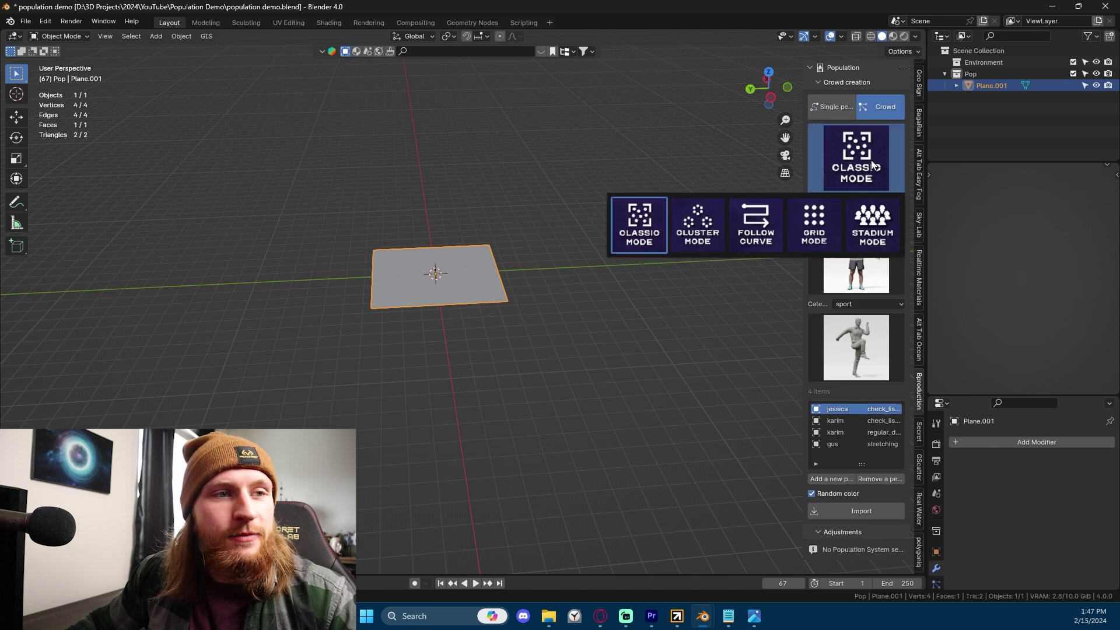
left_click(871, 164)
left_click(871, 164)
left_click(870, 162)
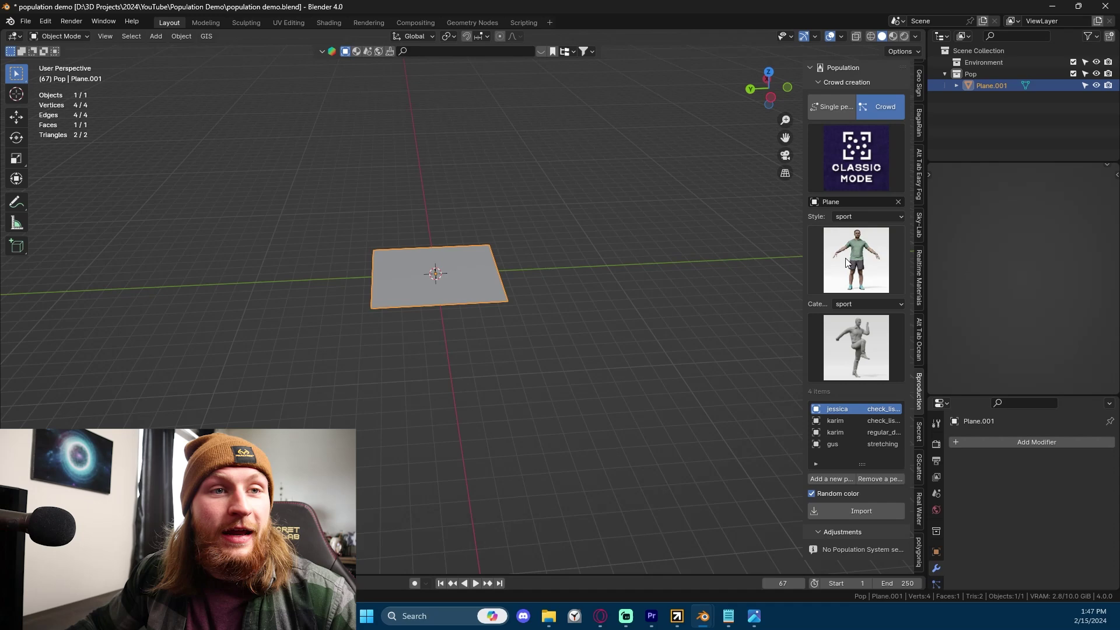
Step: Keep sport as the clothing style and choose arthur as the crowd character
left_click(854, 217)
left_click(854, 217)
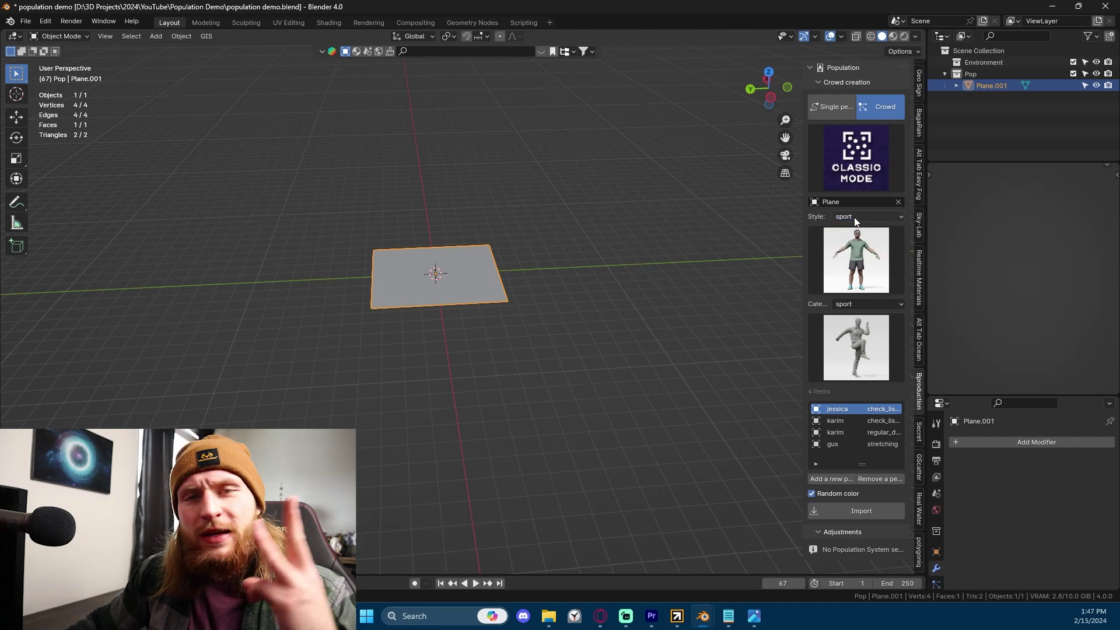
left_click(854, 217)
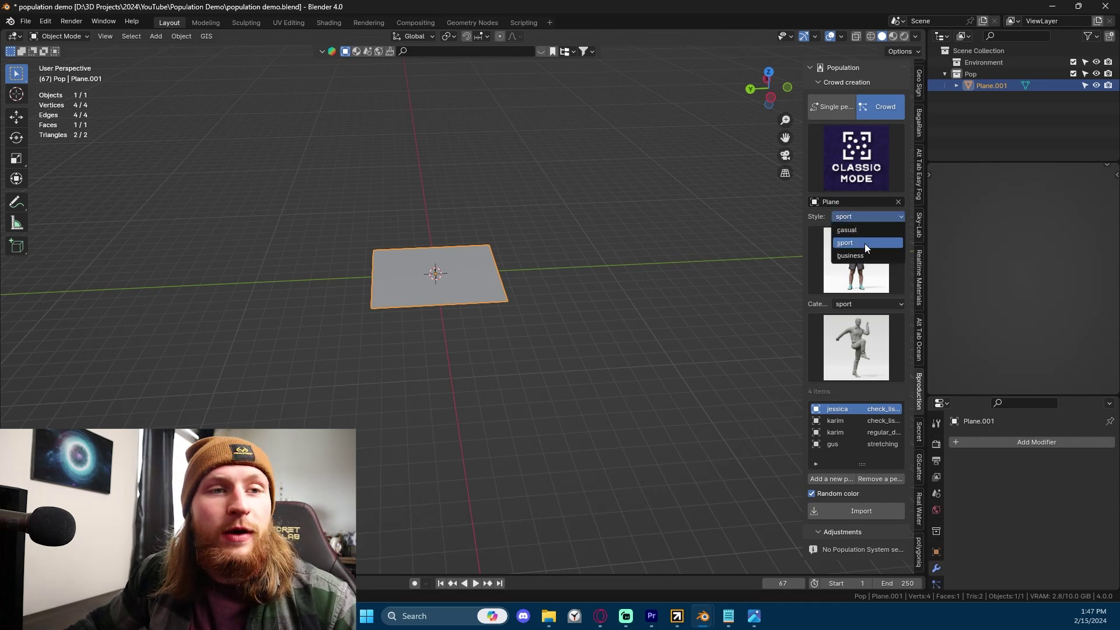
left_click(868, 243)
left_click(866, 251)
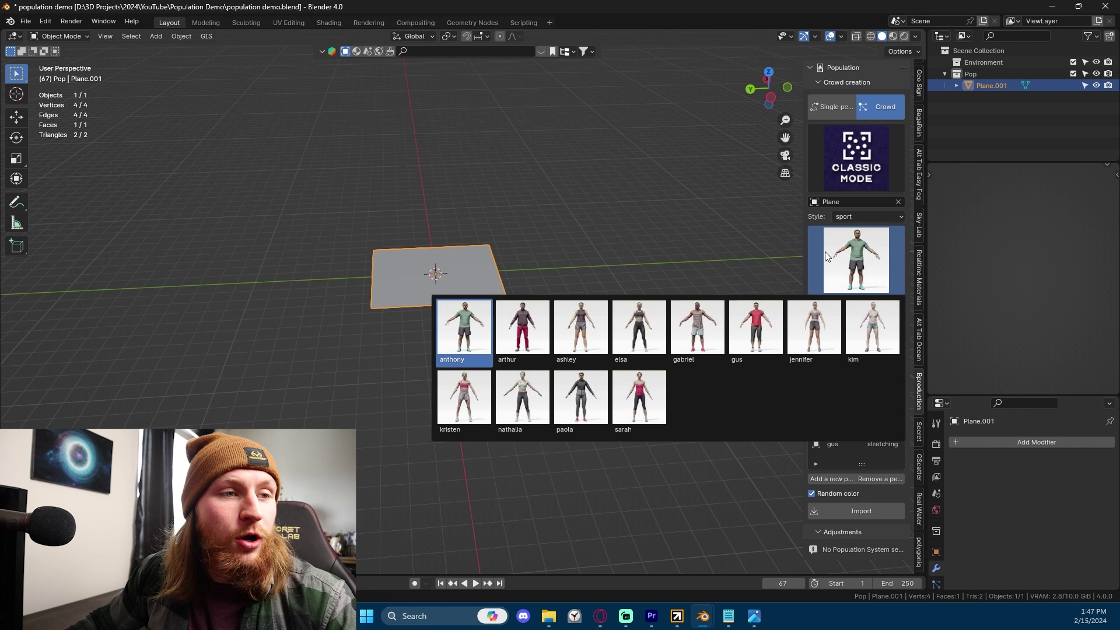
left_click(511, 335)
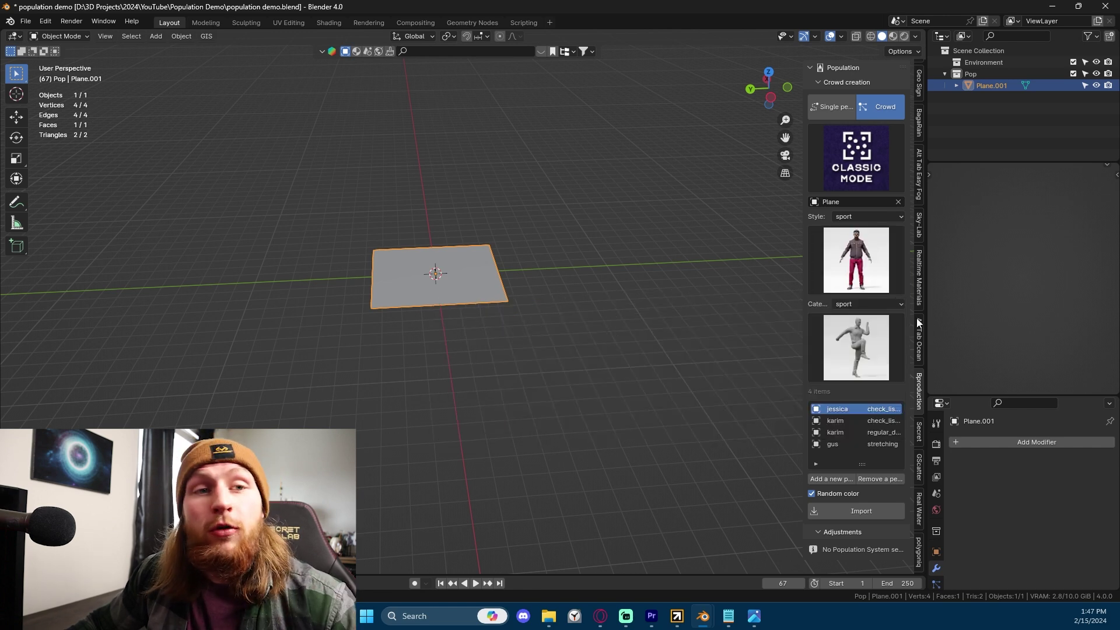
left_click(848, 275)
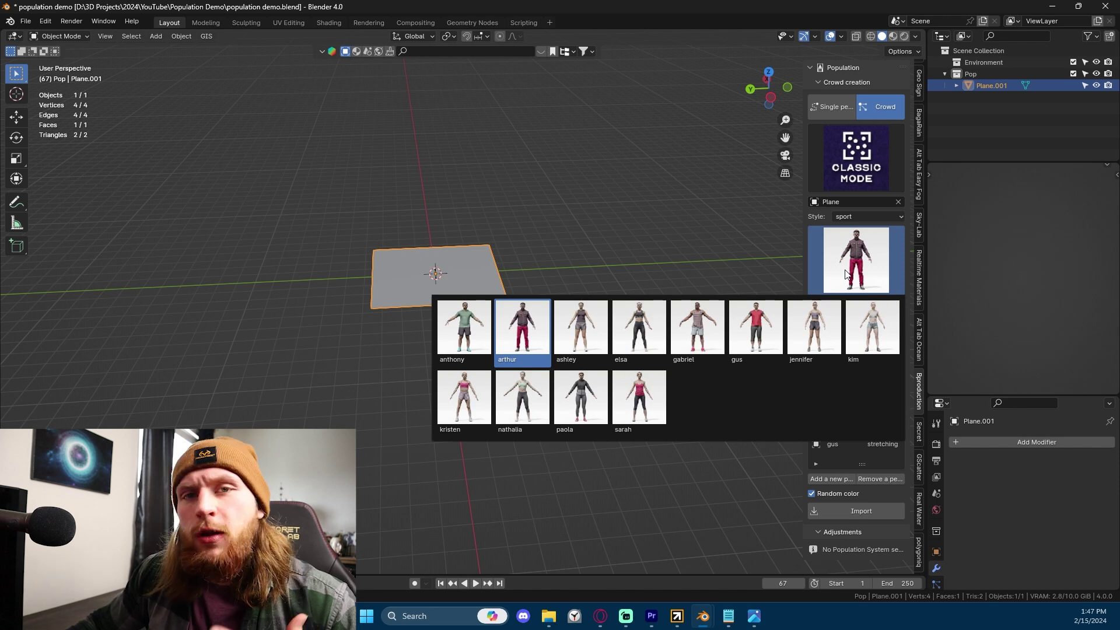
left_click(848, 276)
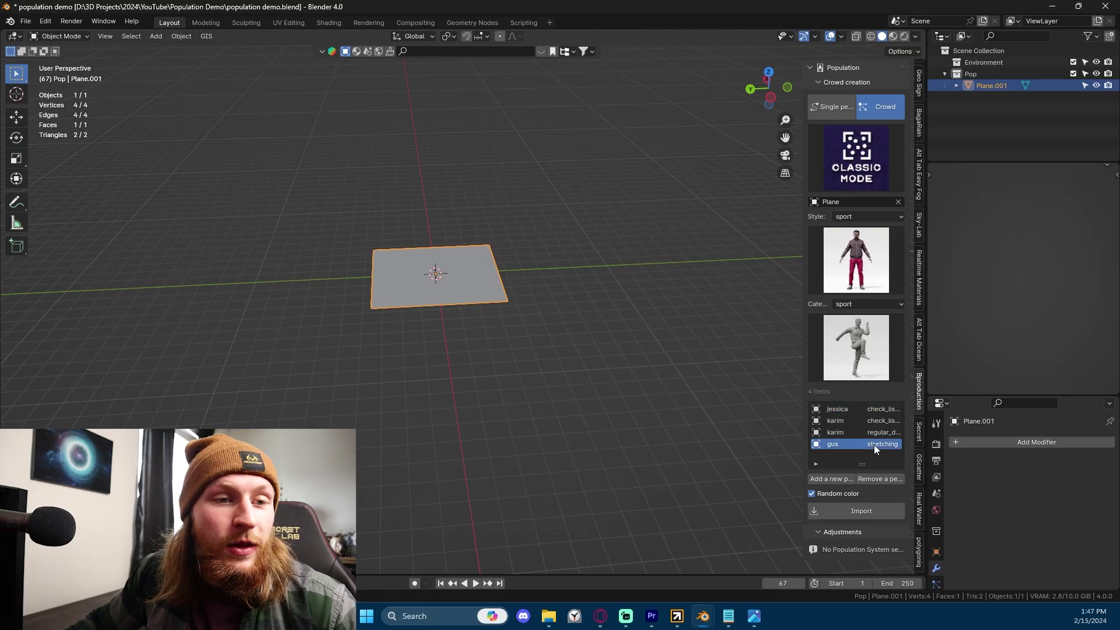
Step: Clear gus, karim and jessica from the people list and add arthur with the aerobic pose
left_click(880, 479)
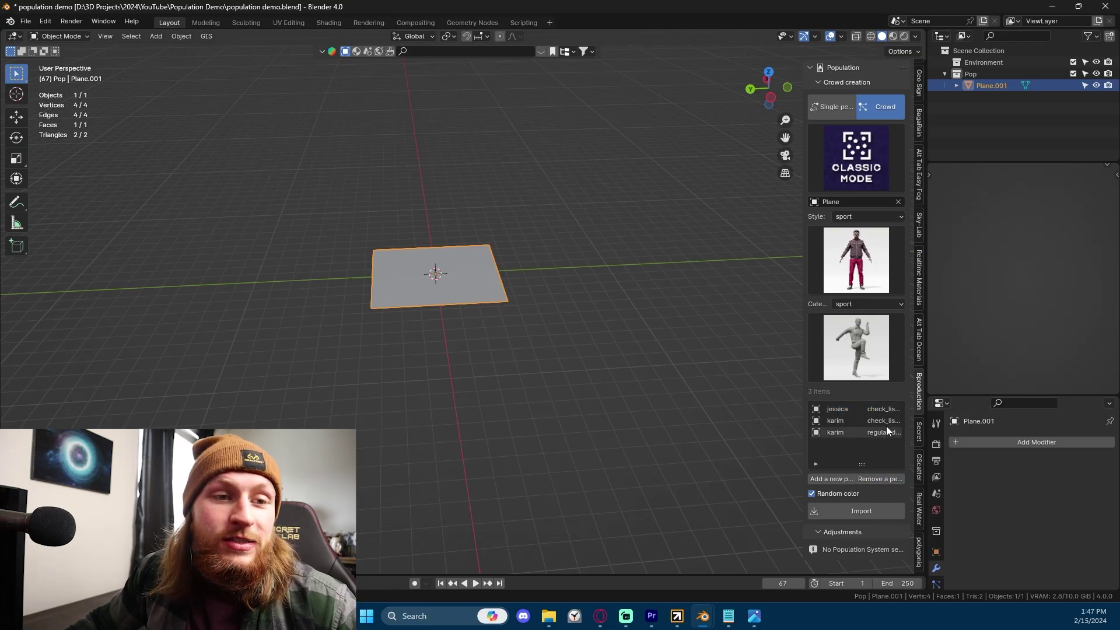
left_click(887, 477)
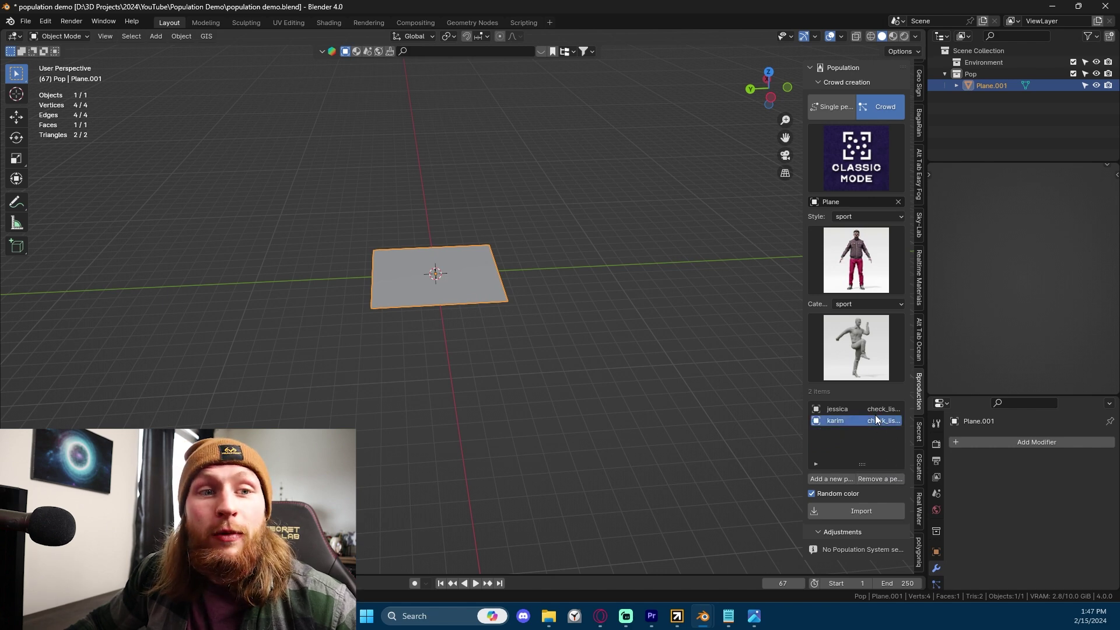
left_click(878, 409)
left_click(887, 422)
left_click(887, 478)
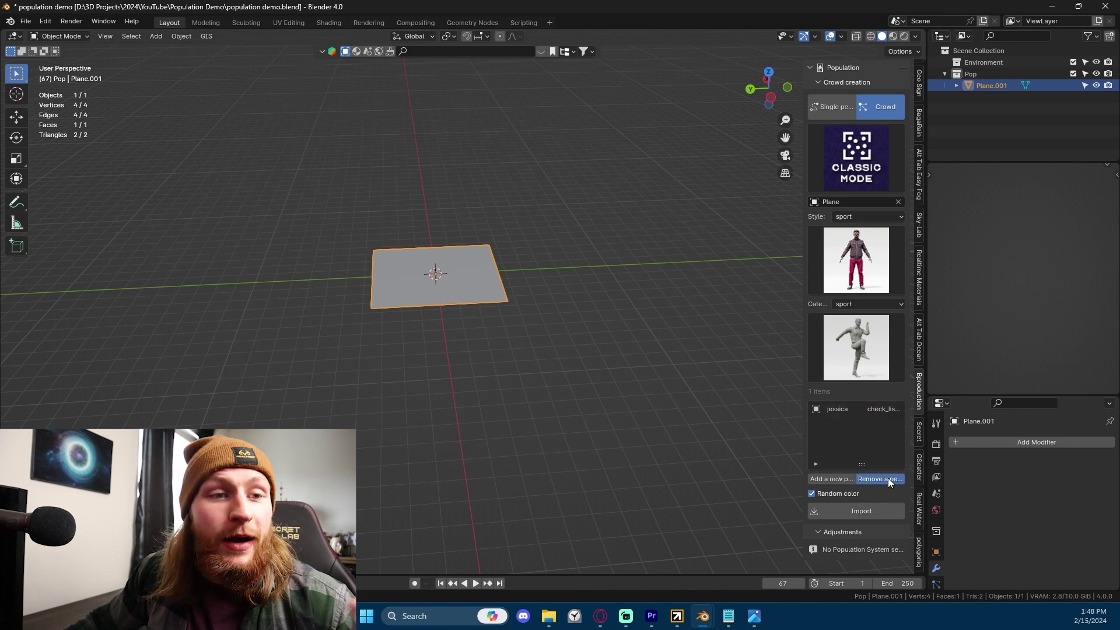
left_click(885, 474)
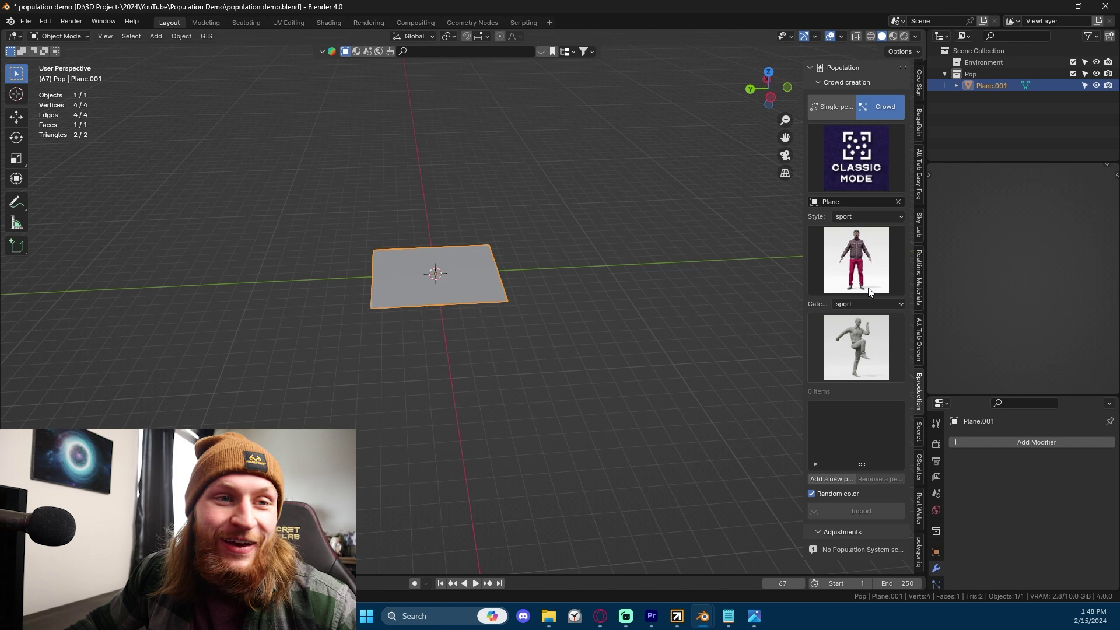
left_click(858, 268)
left_click(542, 321)
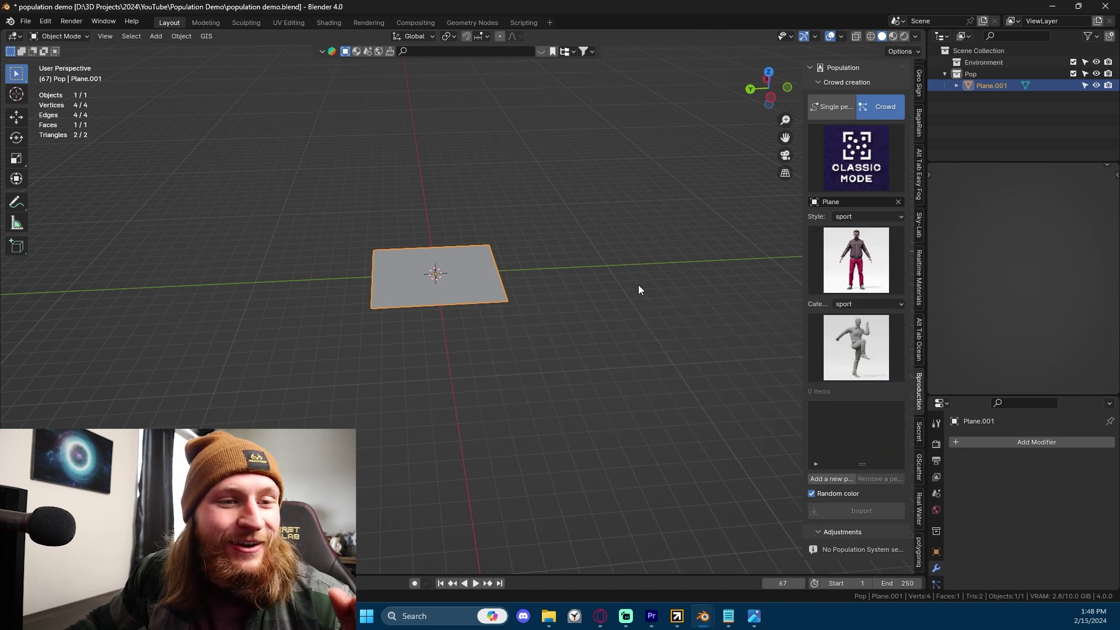
left_click(820, 478)
Step: Add a second arthur with the daily life floor_seated_wait pose
left_click_drag(803, 312, 745, 313)
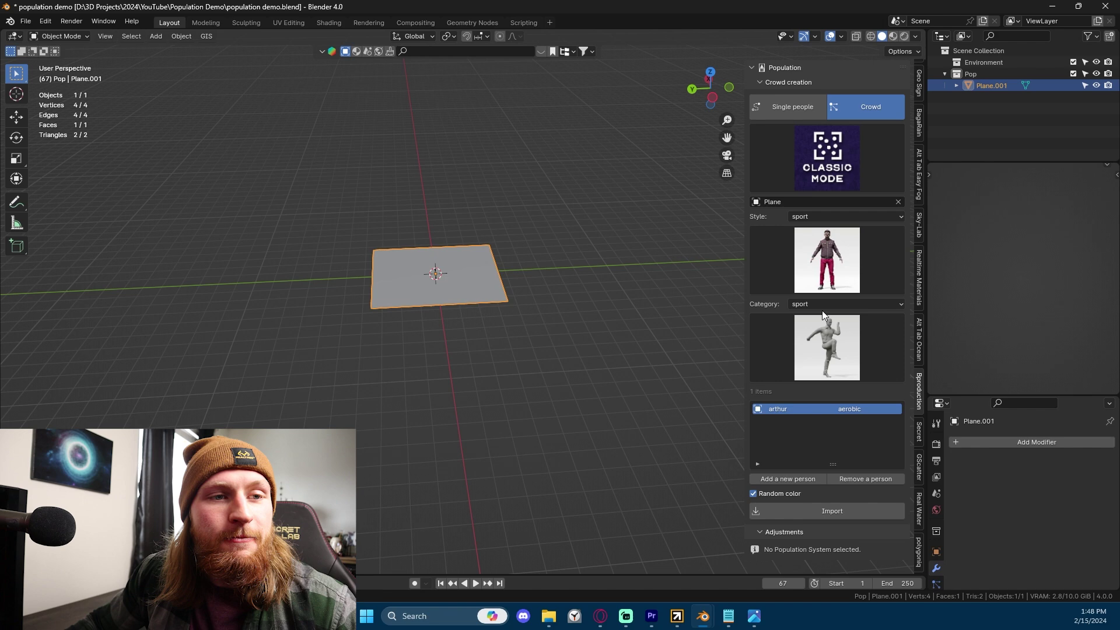
left_click(828, 352)
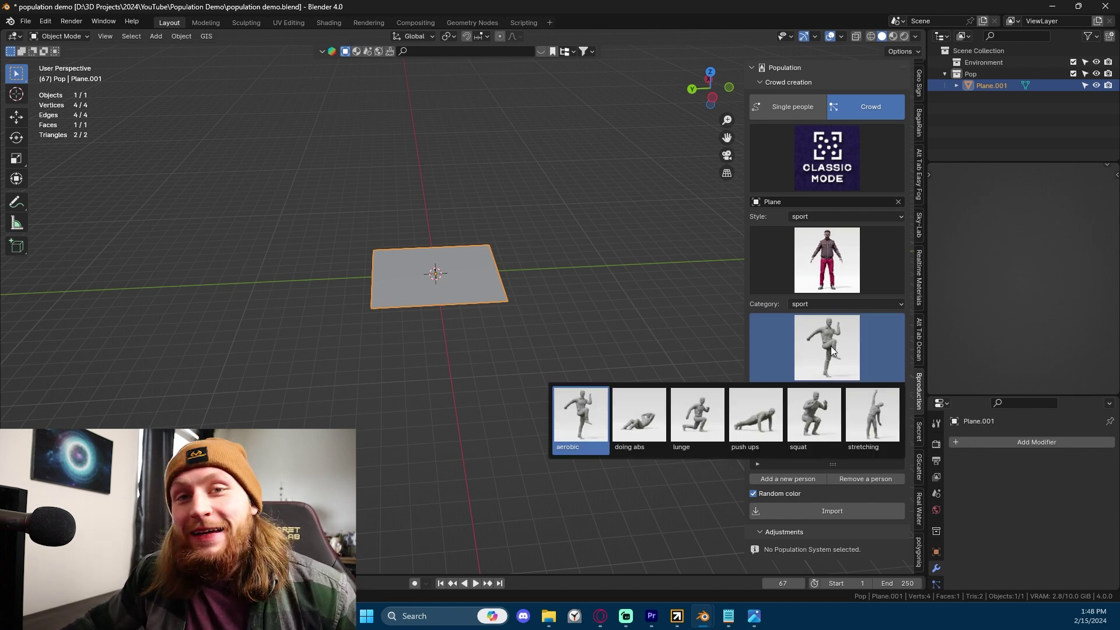
left_click(842, 254)
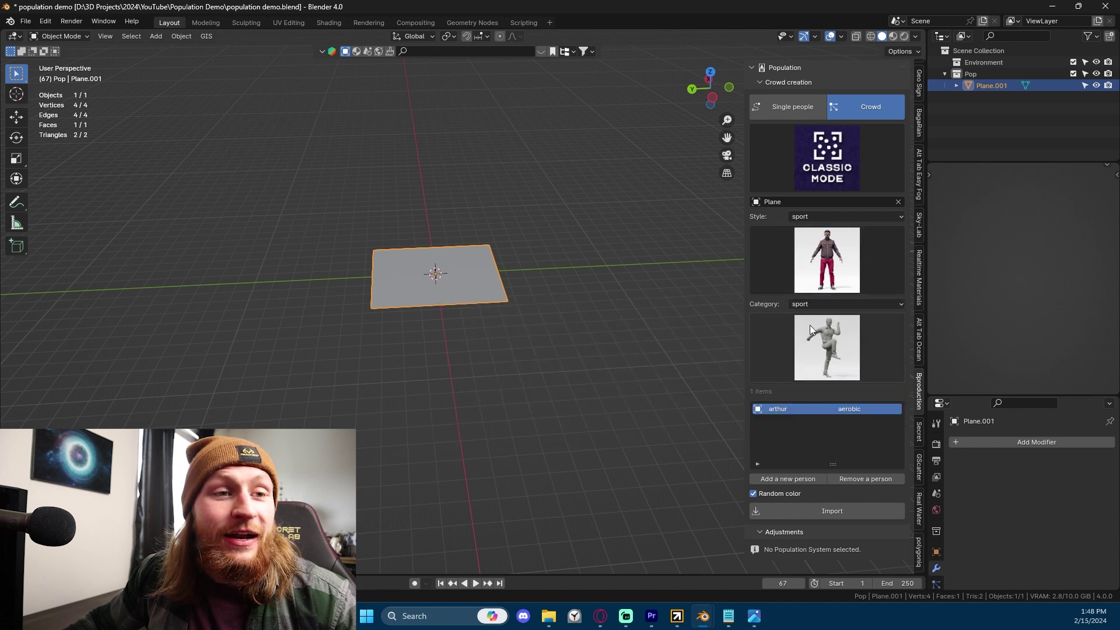
left_click(816, 304)
left_click(834, 327)
left_click(835, 336)
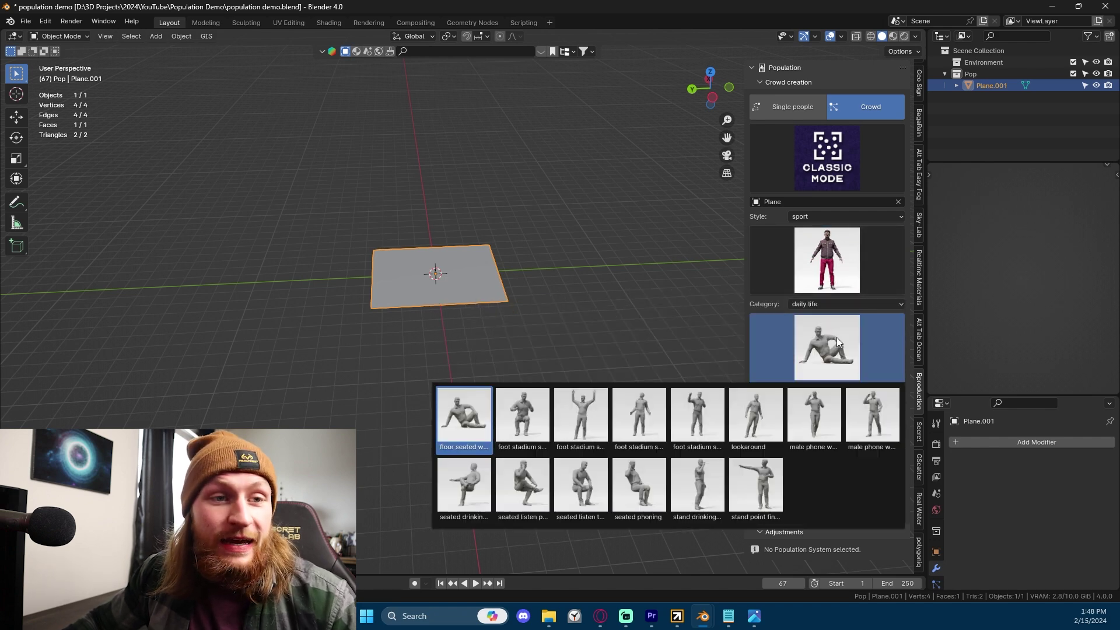
left_click(469, 409)
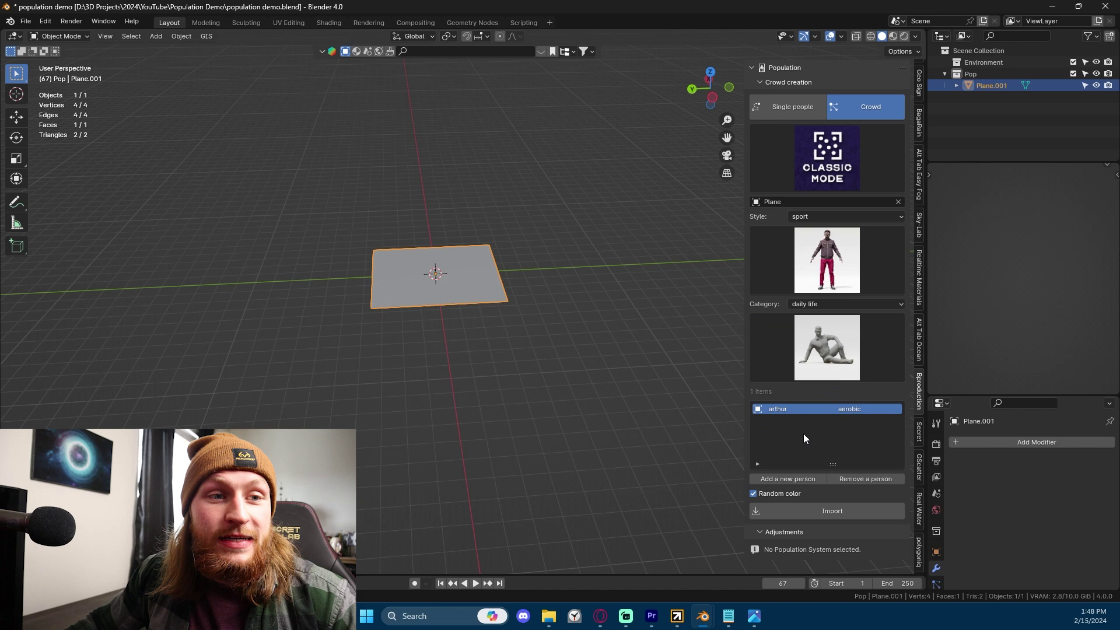
left_click(777, 479)
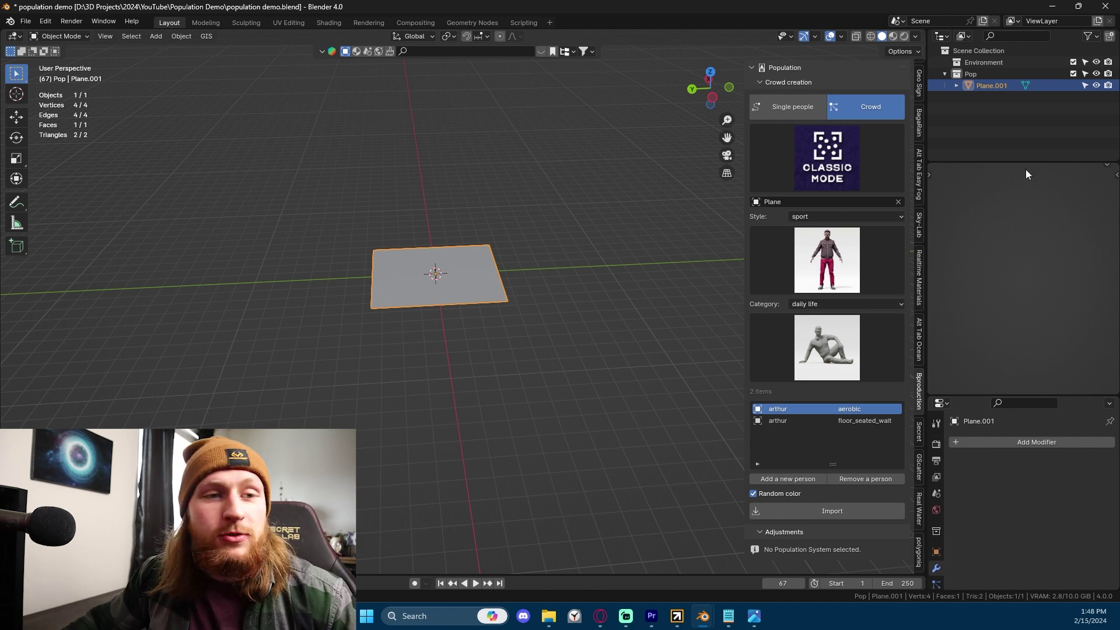
Step: Add christopher in business style with the daily life male_phone_walk pose as the third person
left_click(808, 279)
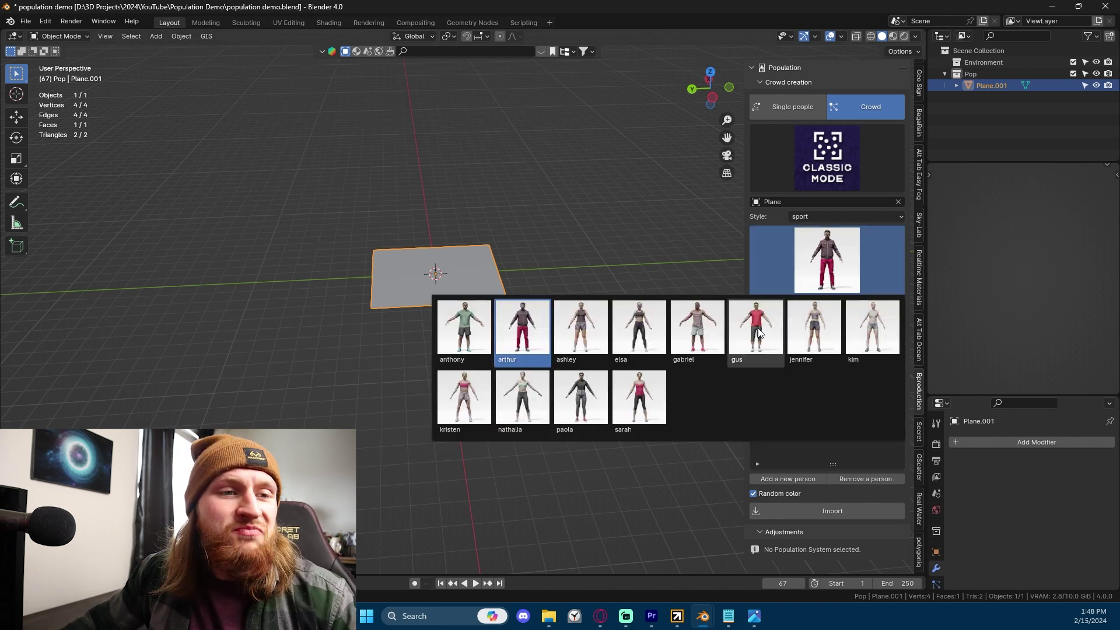
left_click(831, 215)
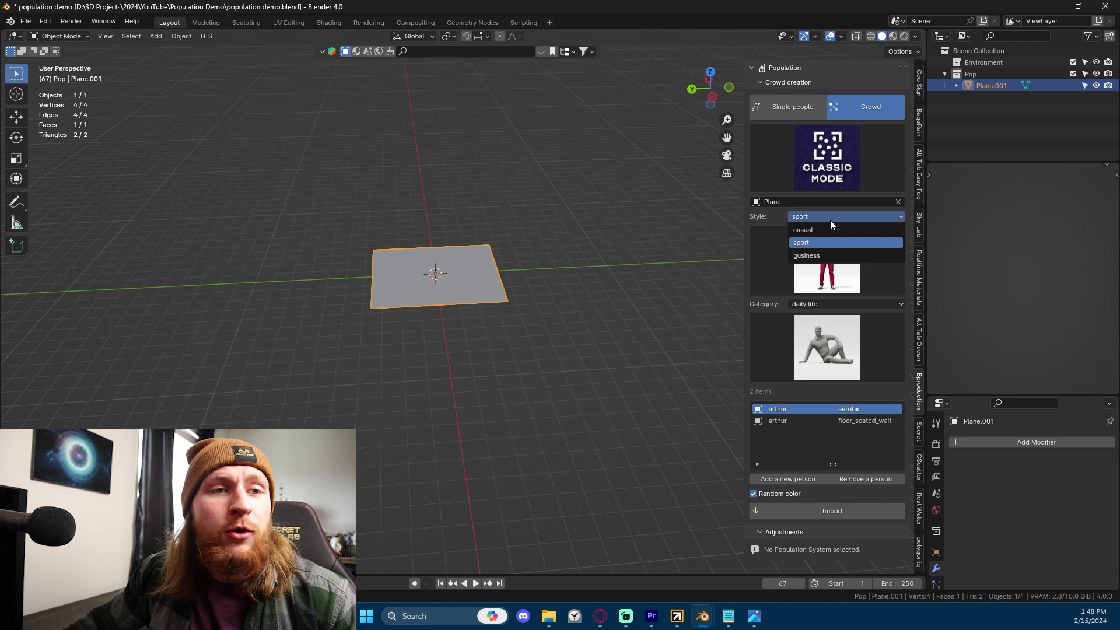
left_click(833, 255)
left_click(834, 271)
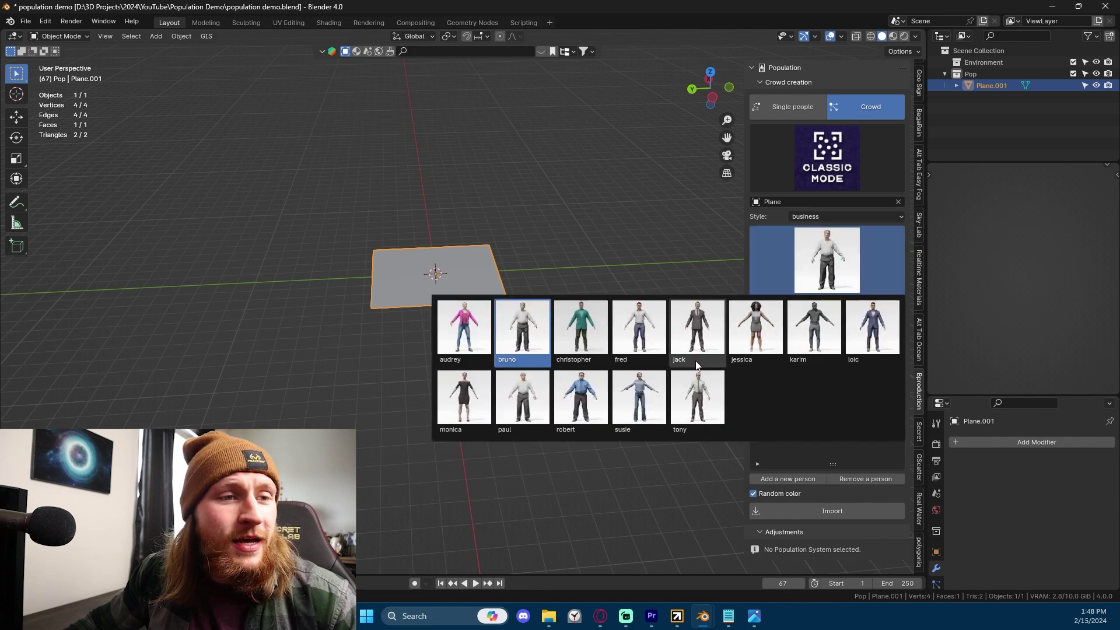
left_click(580, 336)
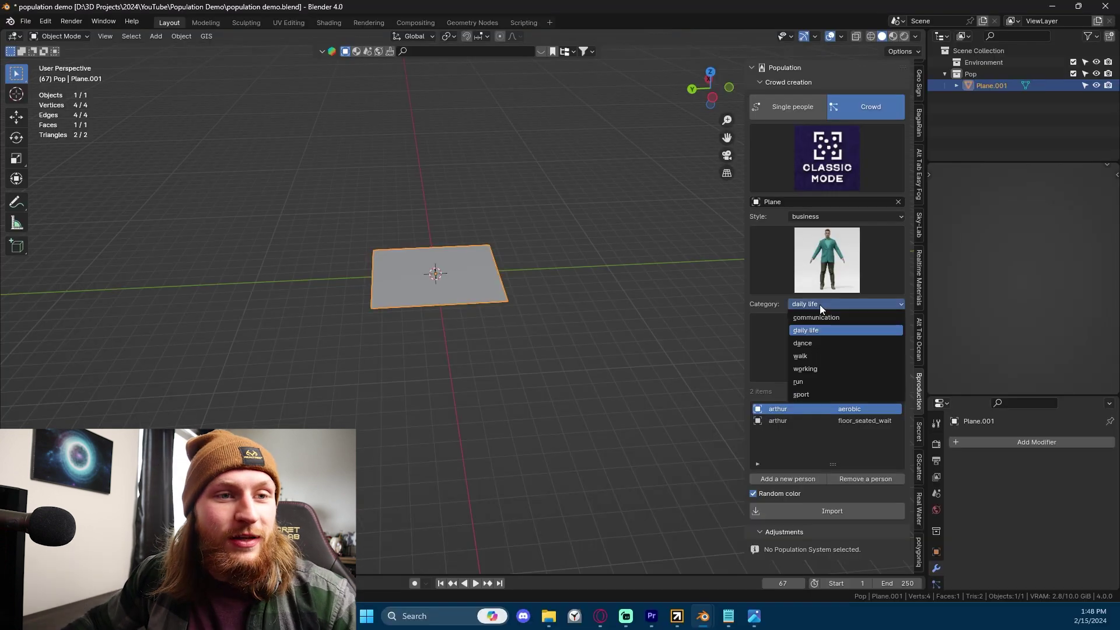
left_click(825, 316)
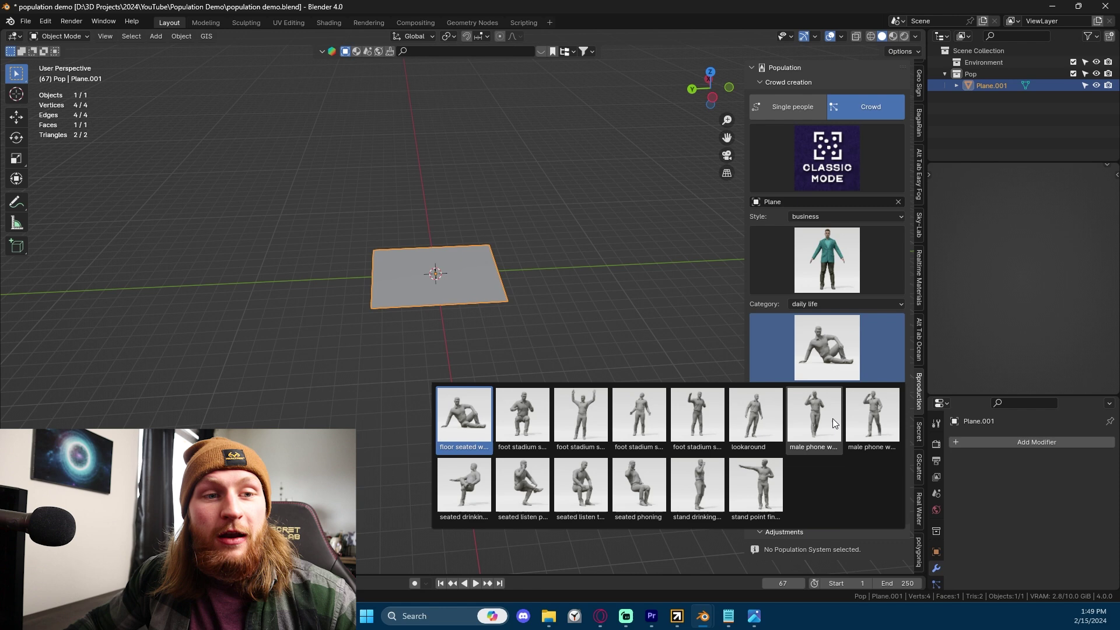
left_click(873, 426)
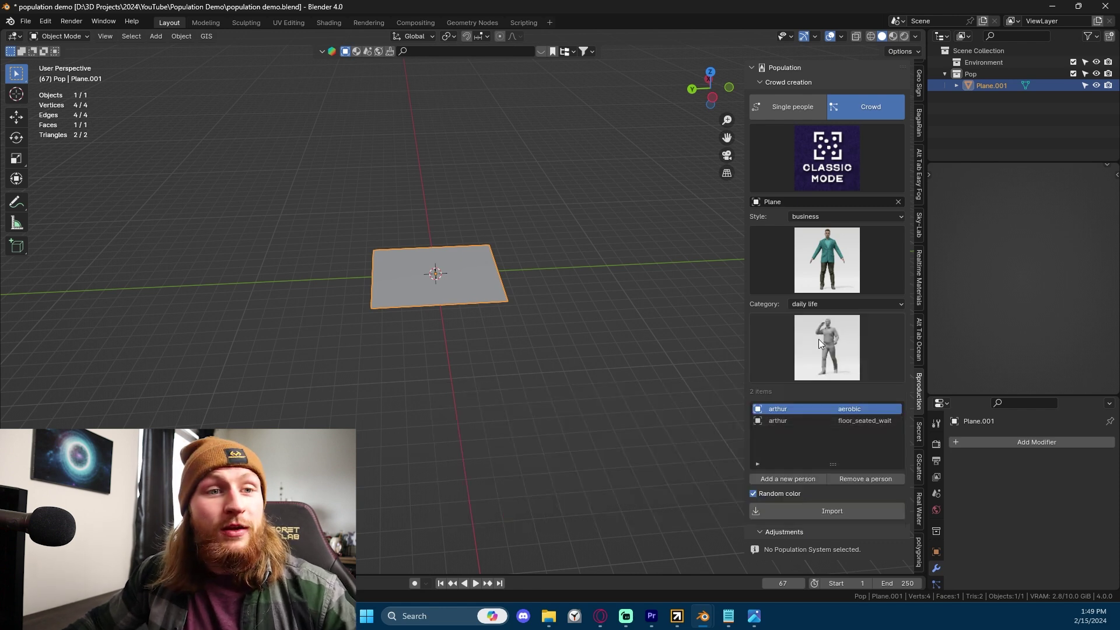
left_click(843, 304)
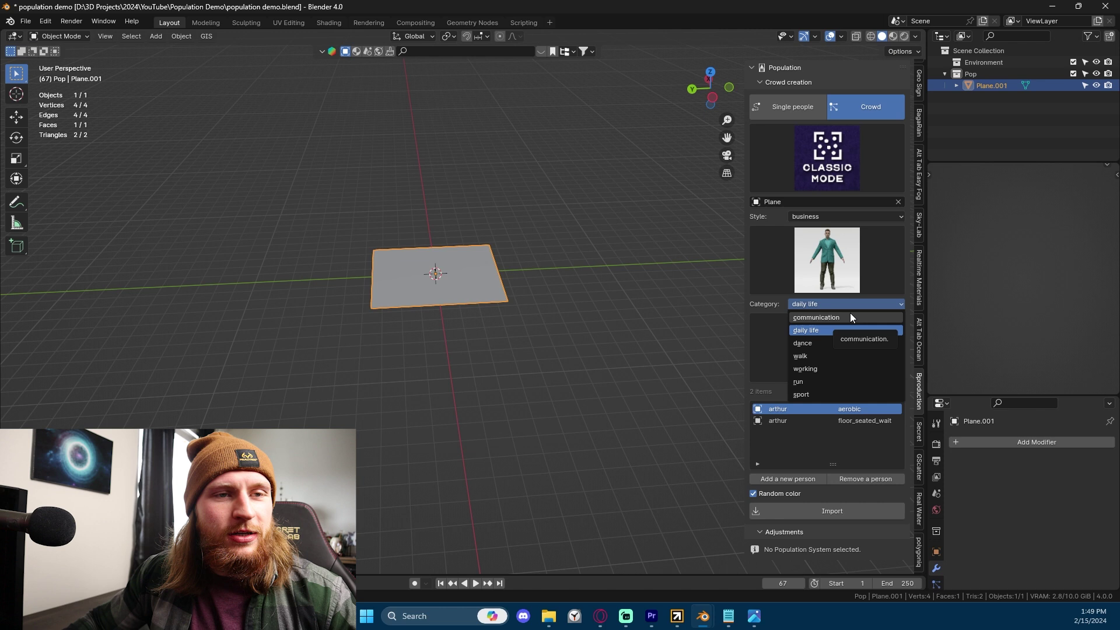
left_click(828, 304)
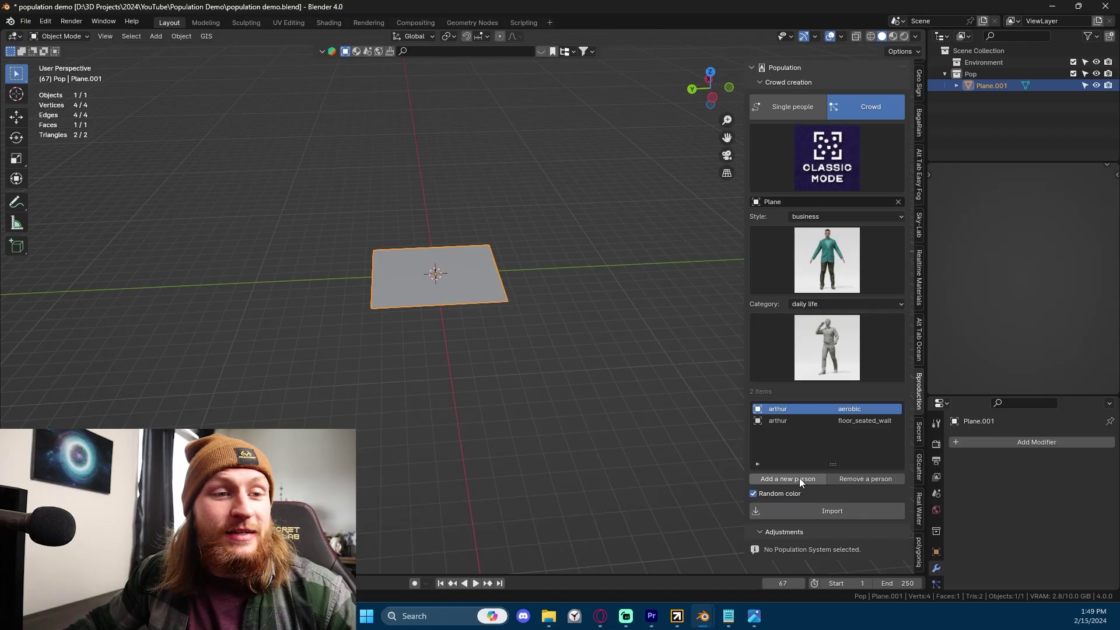
left_click(799, 478)
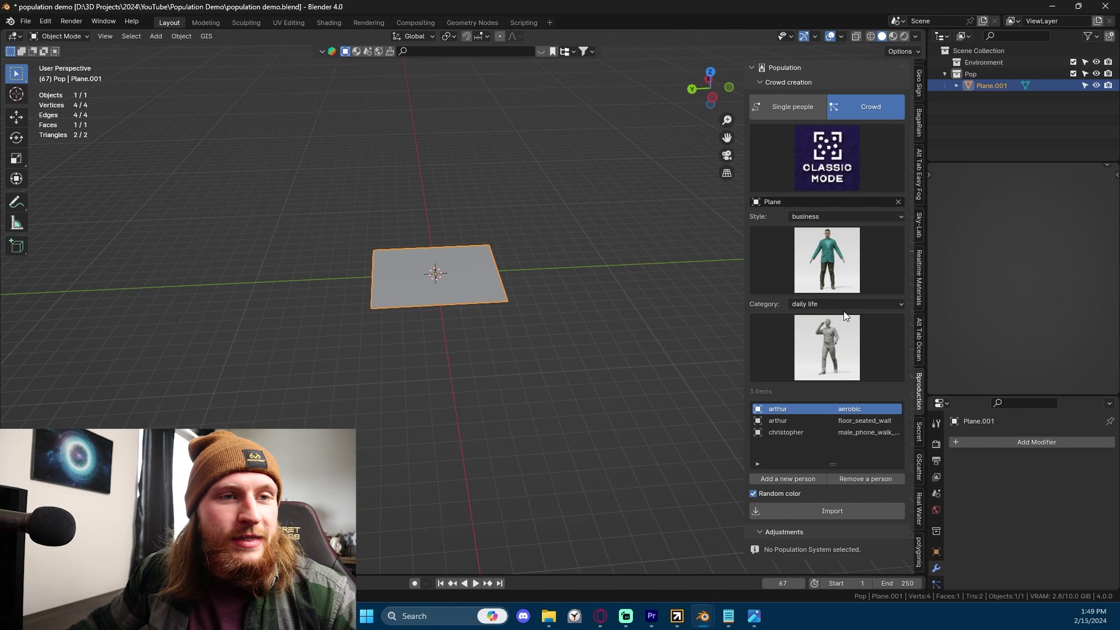
Step: Add sandy in casual style with the dancing_arms_up01 dance pose as the fourth person
left_click(836, 277)
left_click(829, 217)
left_click(821, 233)
left_click(842, 270)
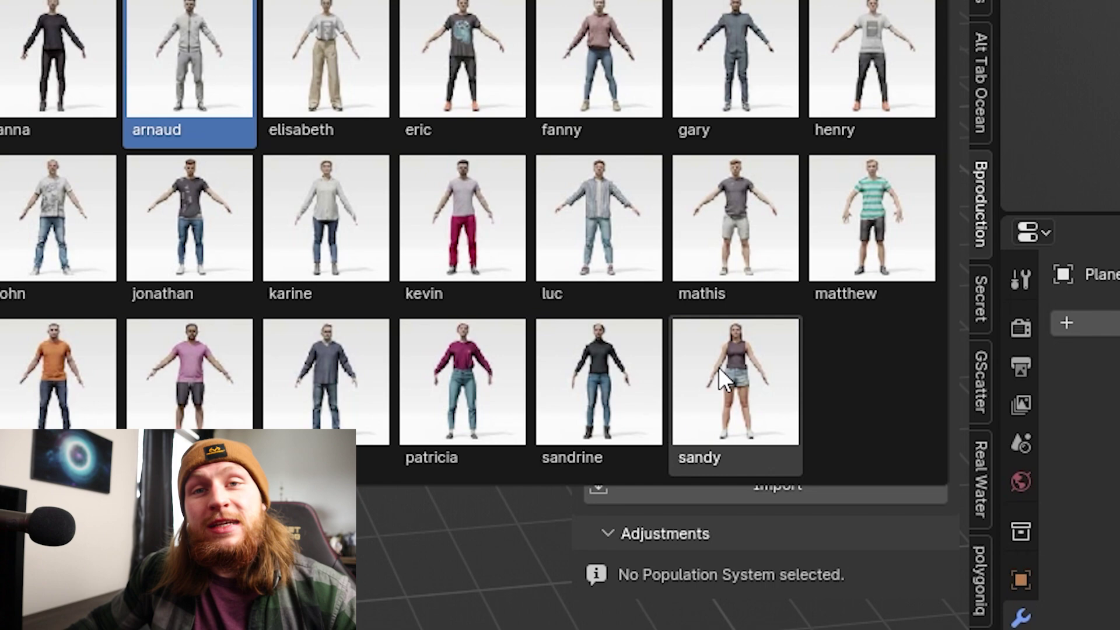
left_click(861, 469)
left_click(877, 315)
left_click(789, 414)
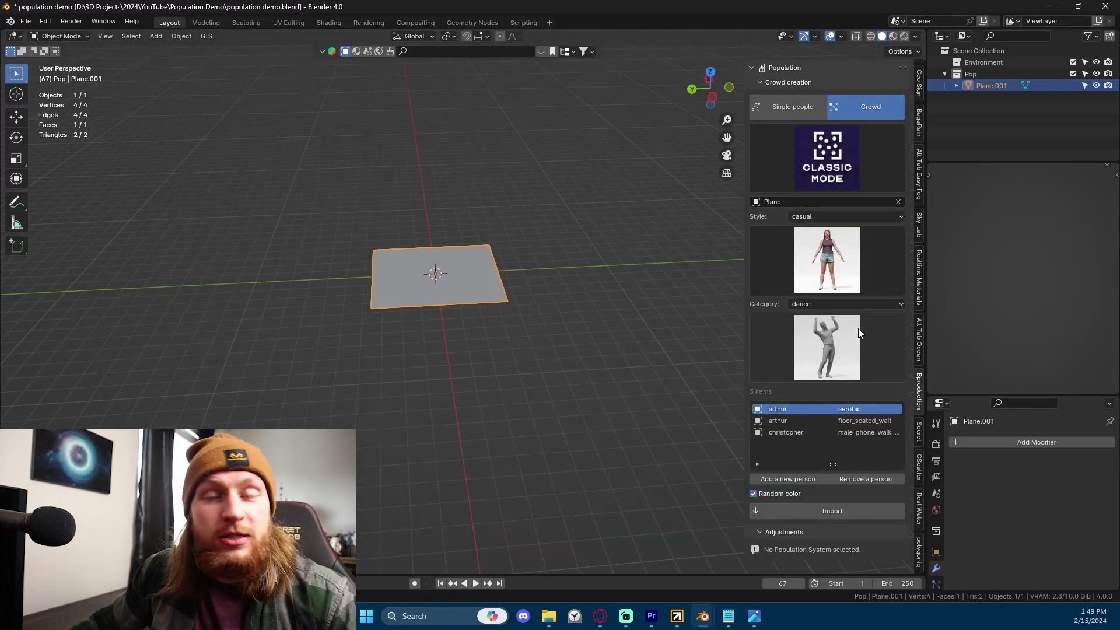
left_click(811, 477)
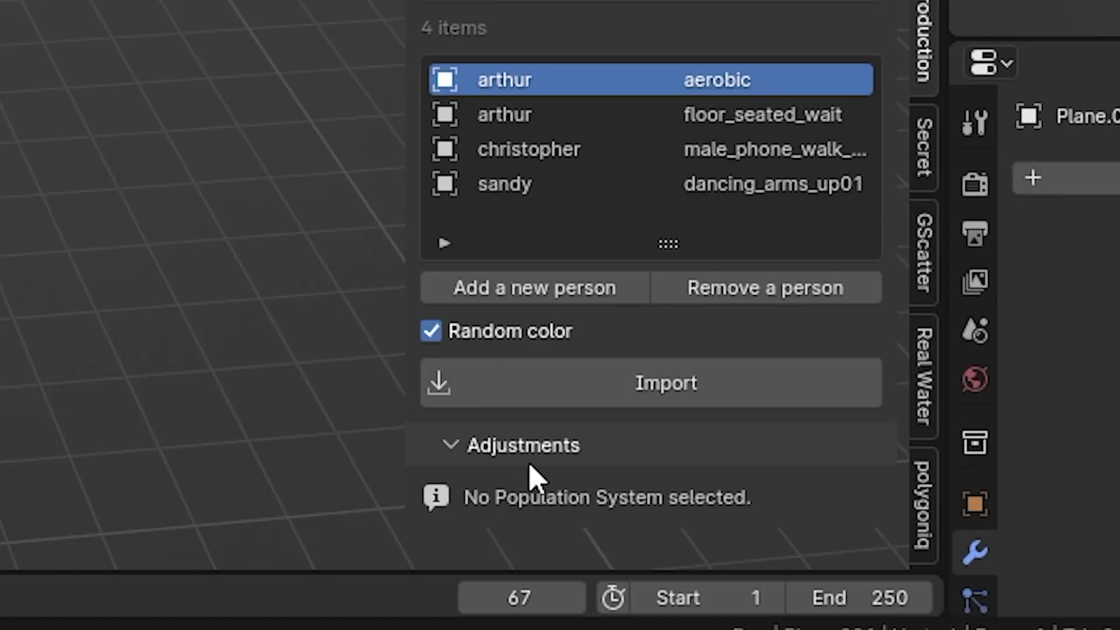
left_click(600, 551)
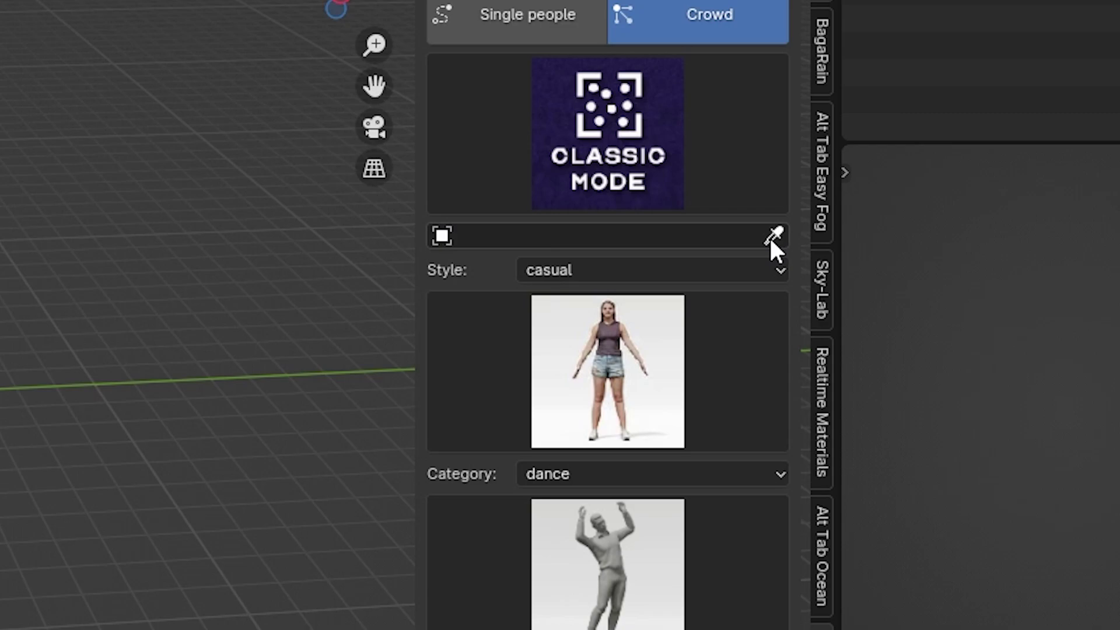
Step: Pick Plane.001 as the crowd surface with the eyedropper and import the crowd
left_click(771, 235)
left_click(467, 269)
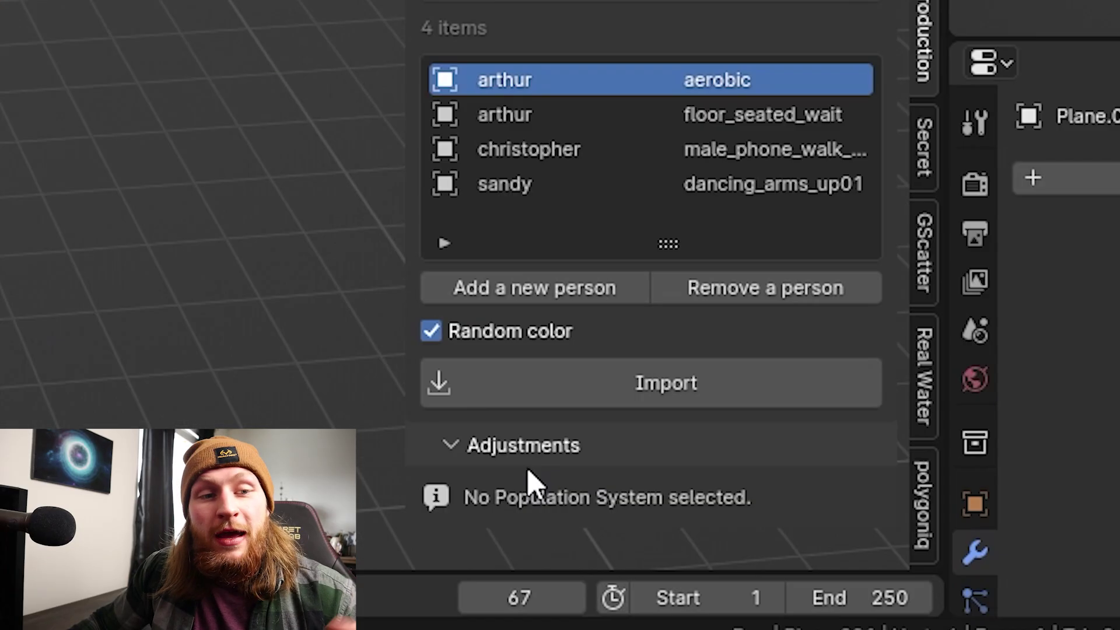
left_click(805, 517)
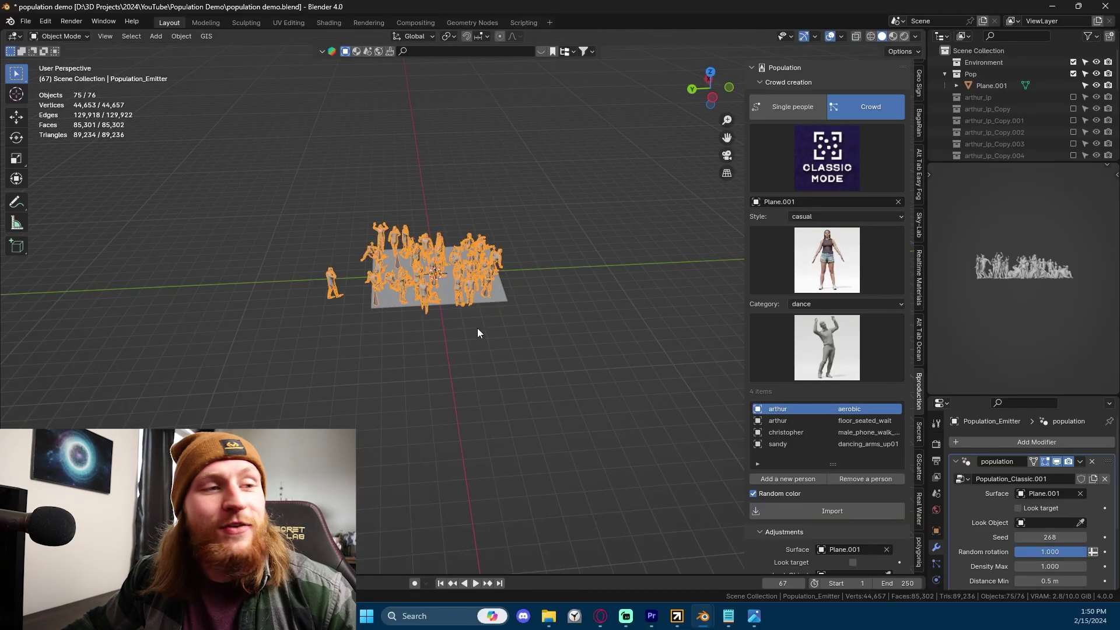
Step: Scale Plane.001 up about 3.4x so the crowd grows to 722 objects
left_click(495, 302)
key("s")
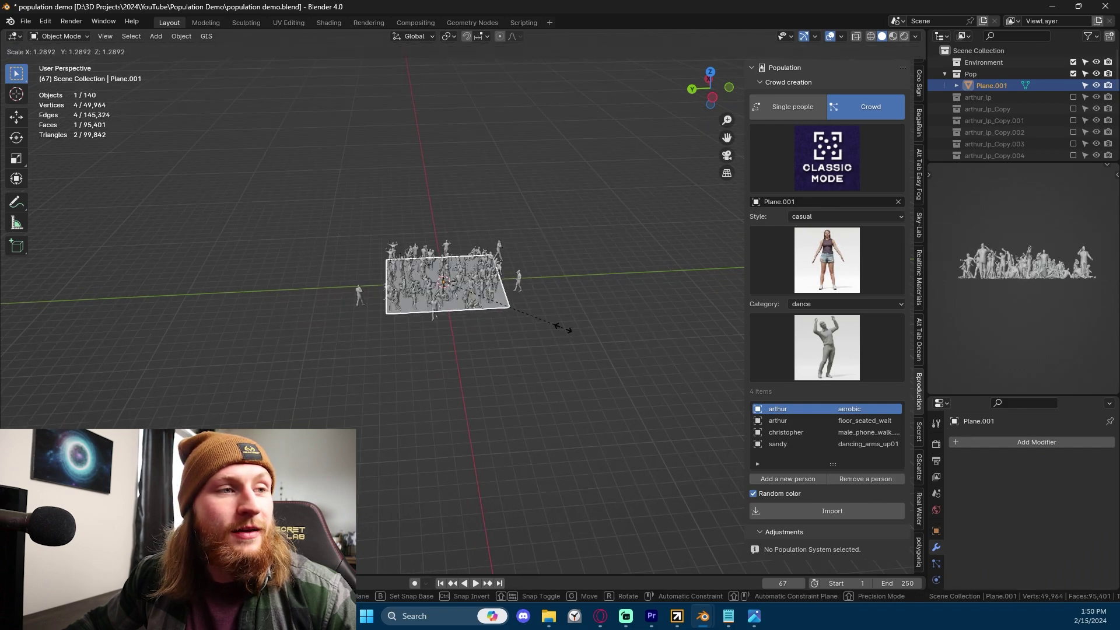
scroll(591, 337, "up", 4)
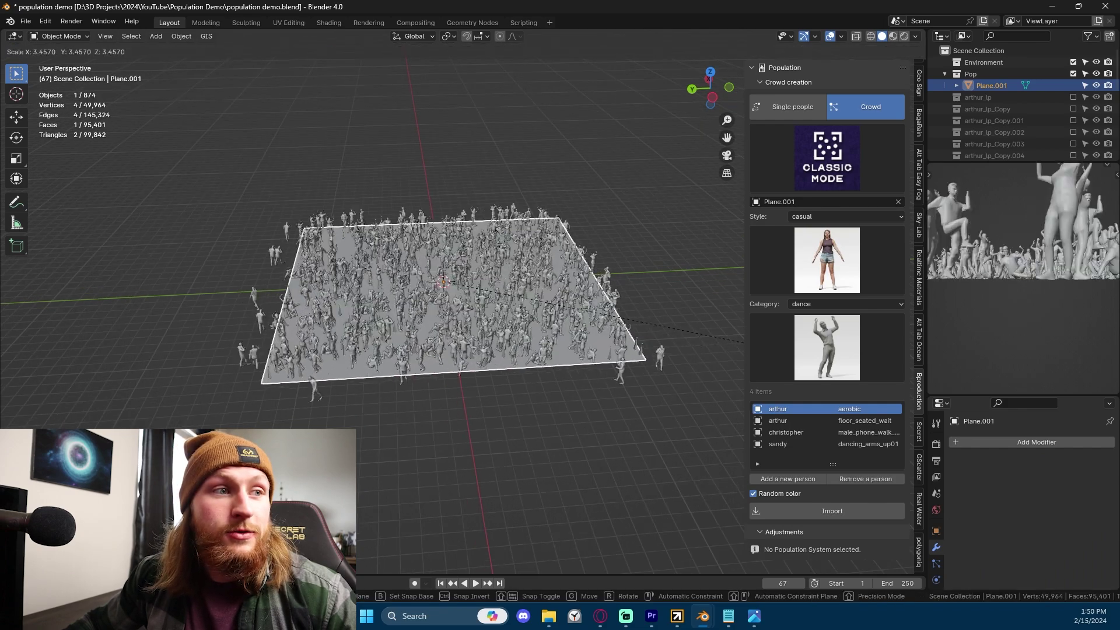
scroll(586, 323, "down", 7)
scroll(583, 310, "up", 6)
left_click(688, 330)
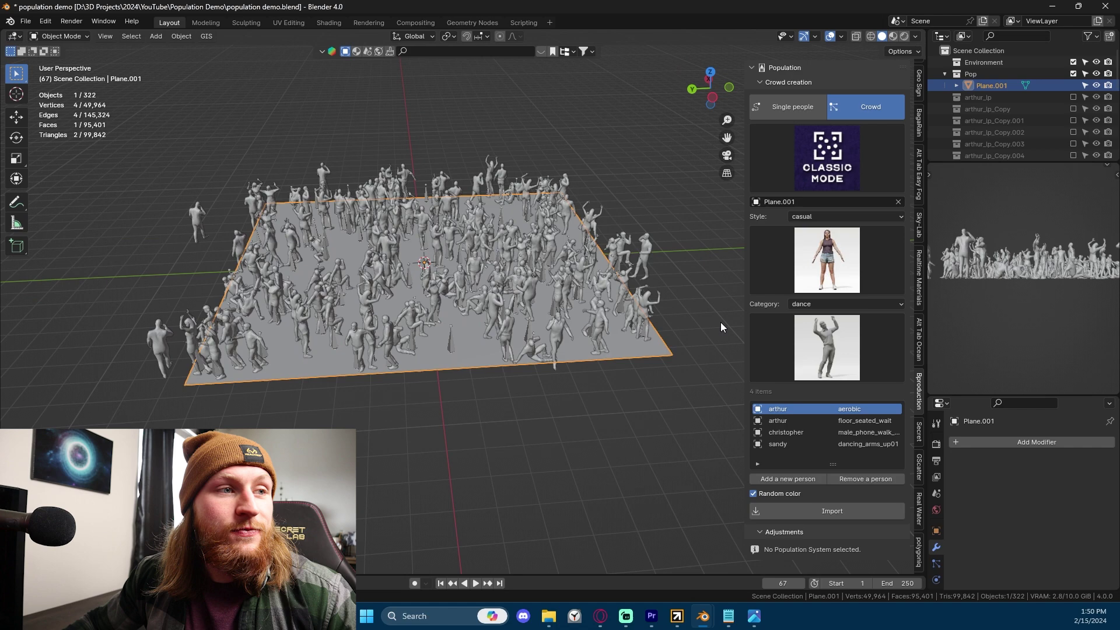
scroll(724, 338, "down", 3)
scroll(739, 366, "up", 3)
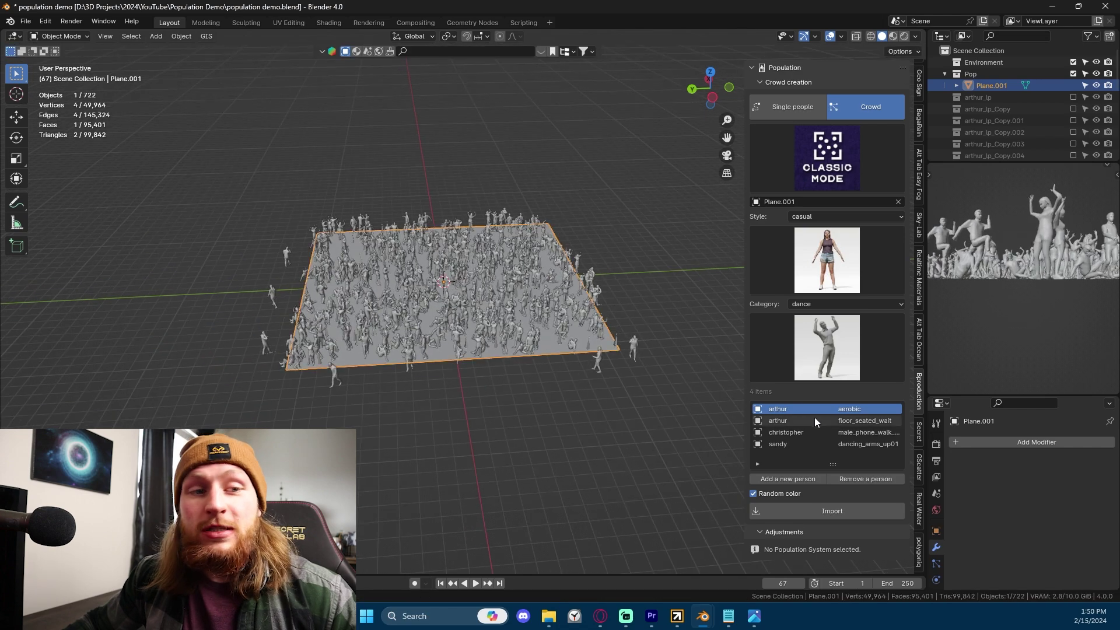
left_click(828, 281)
left_click(828, 280)
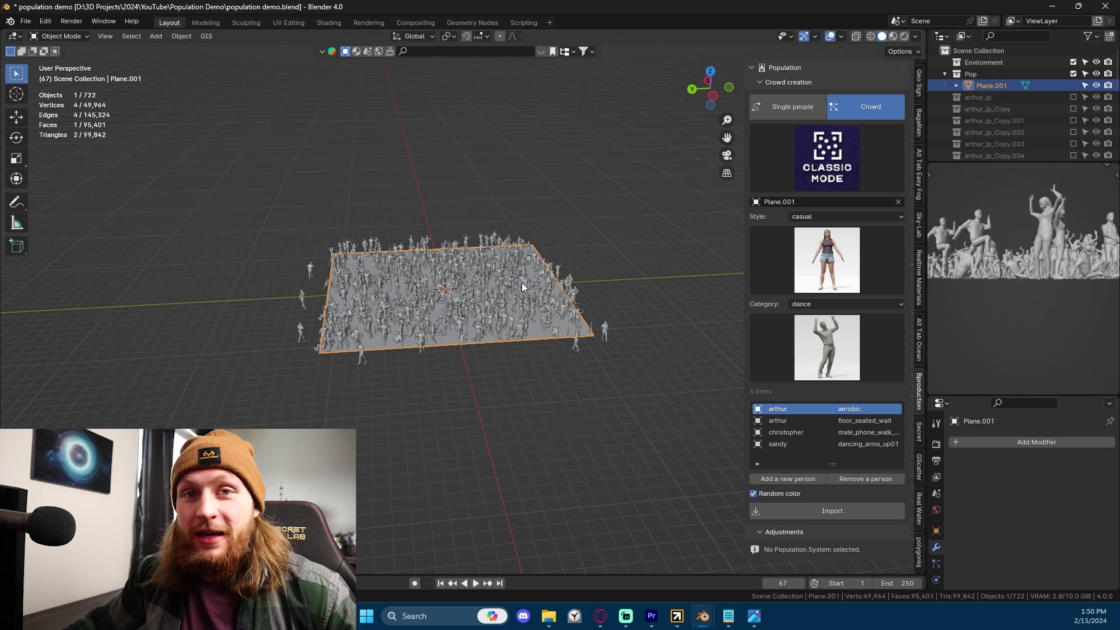
key("z")
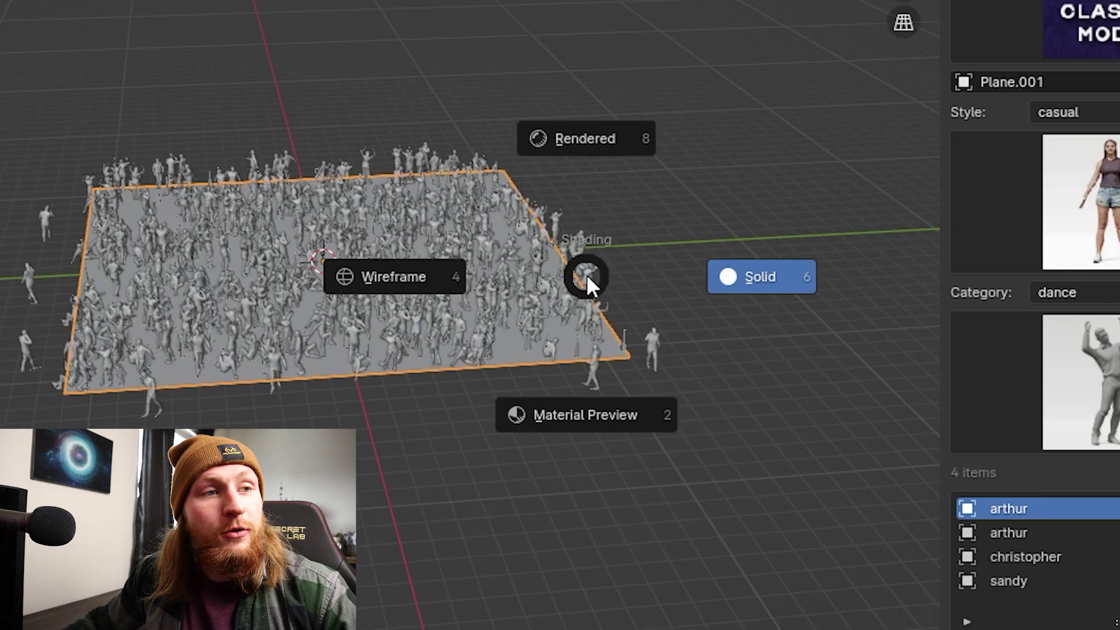
left_click(564, 145)
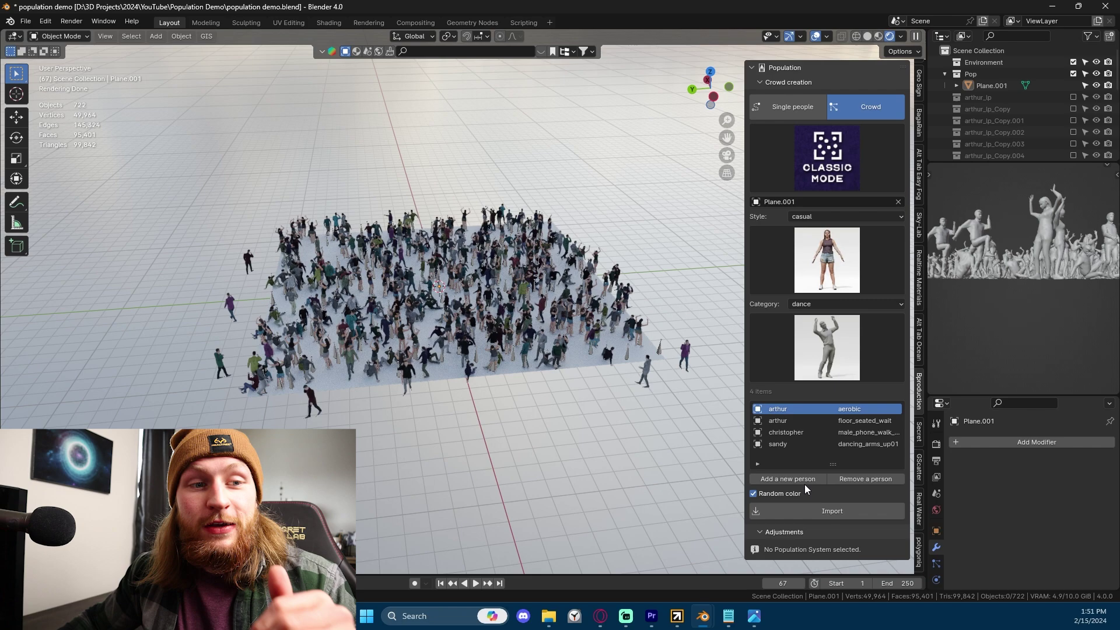
middle_click_drag(525, 333, 536, 297)
scroll(537, 297, "down", 4)
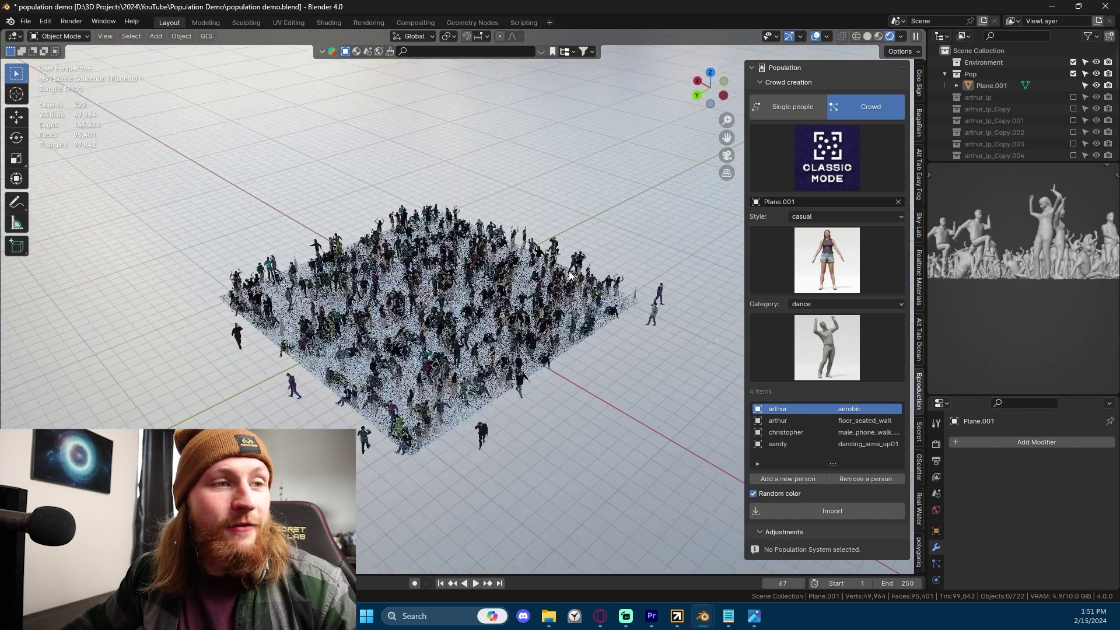
key("n")
scroll(654, 275, "up", 3)
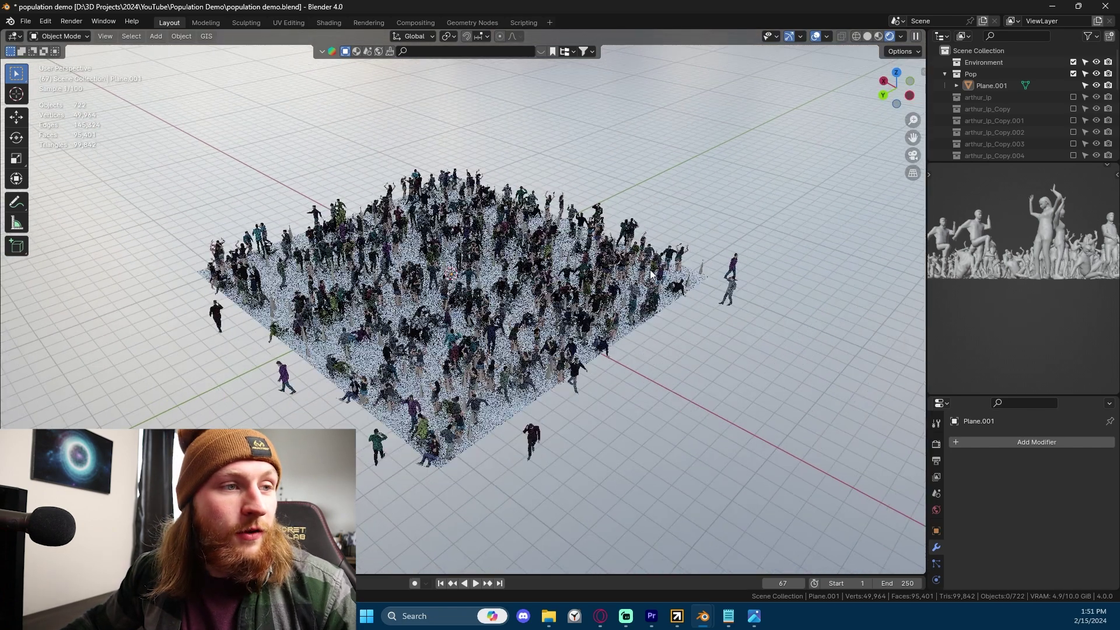
scroll(636, 279, "down", 3)
left_click(636, 279)
key("s")
left_click(572, 285)
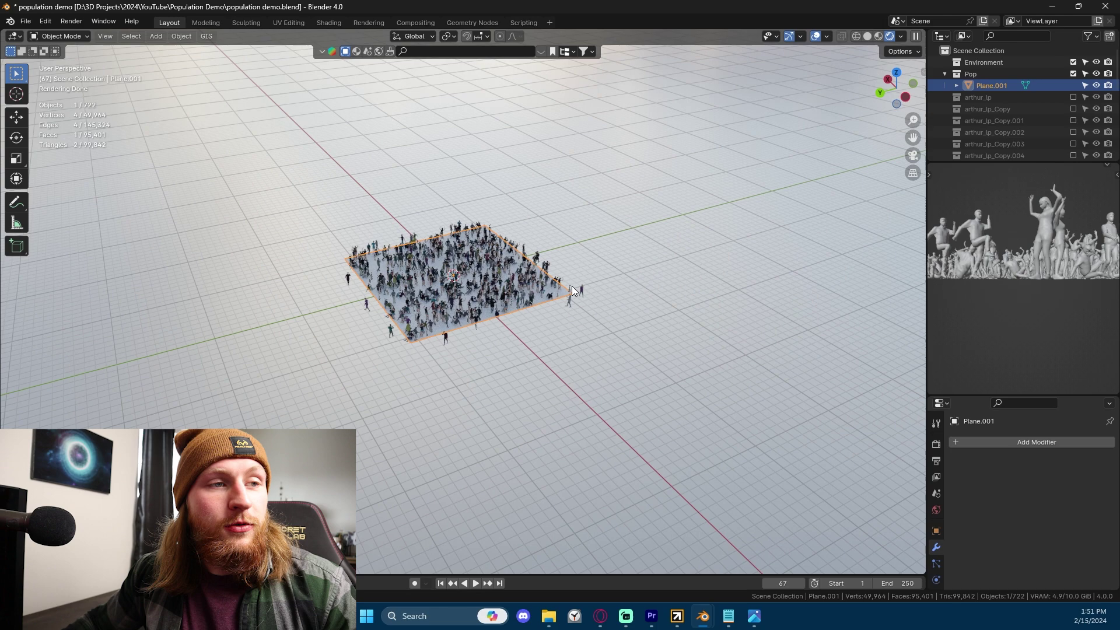
key("z")
left_click(635, 295)
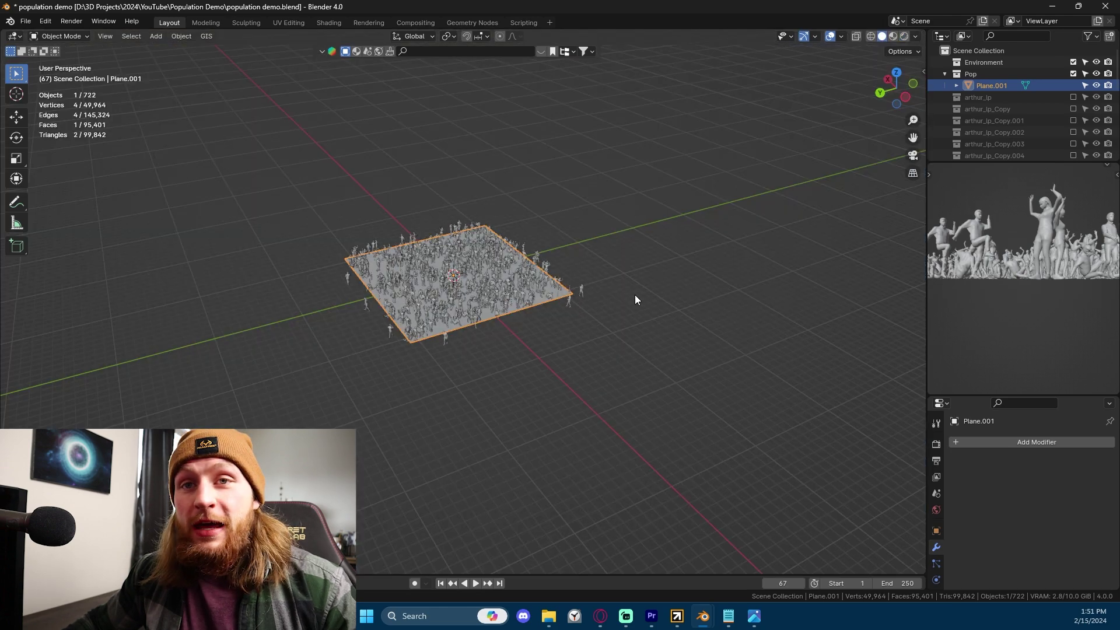
key("s")
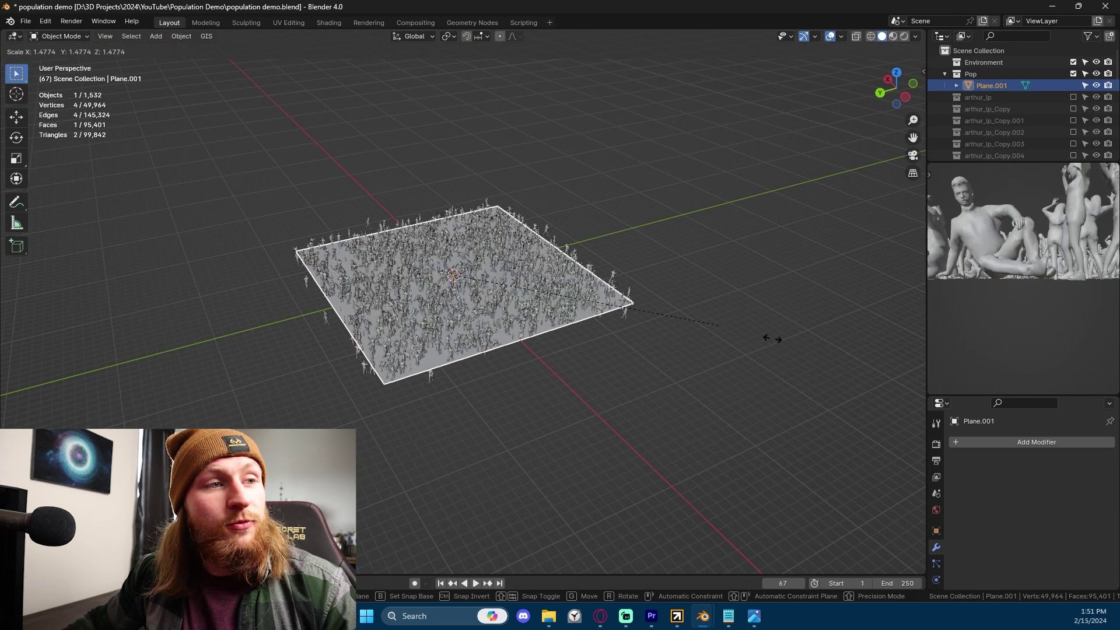
key("Escape")
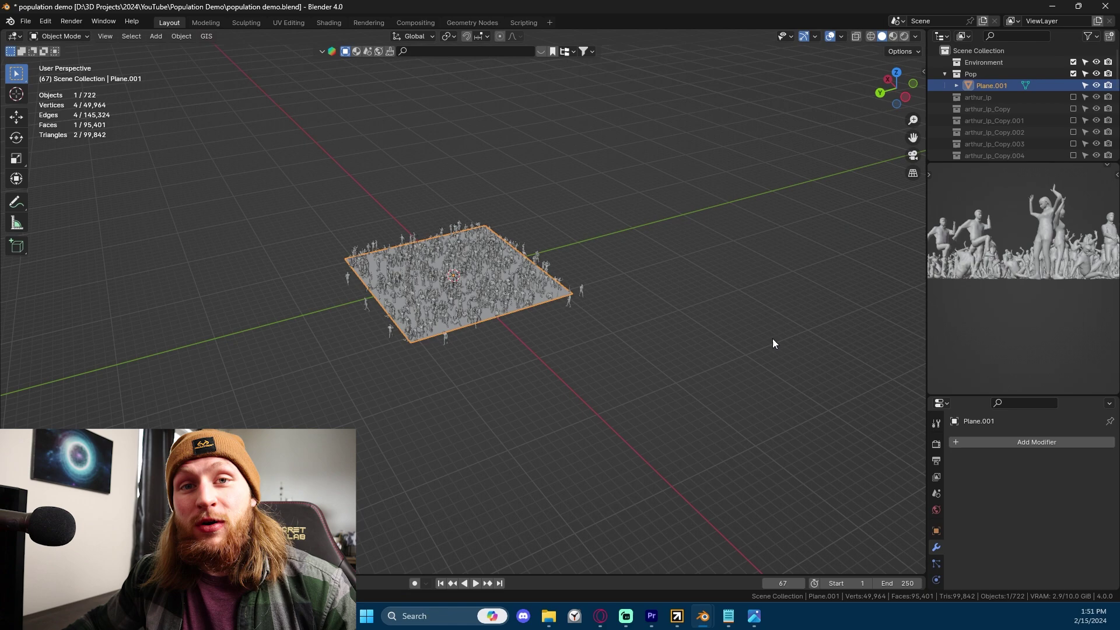
key("Tab")
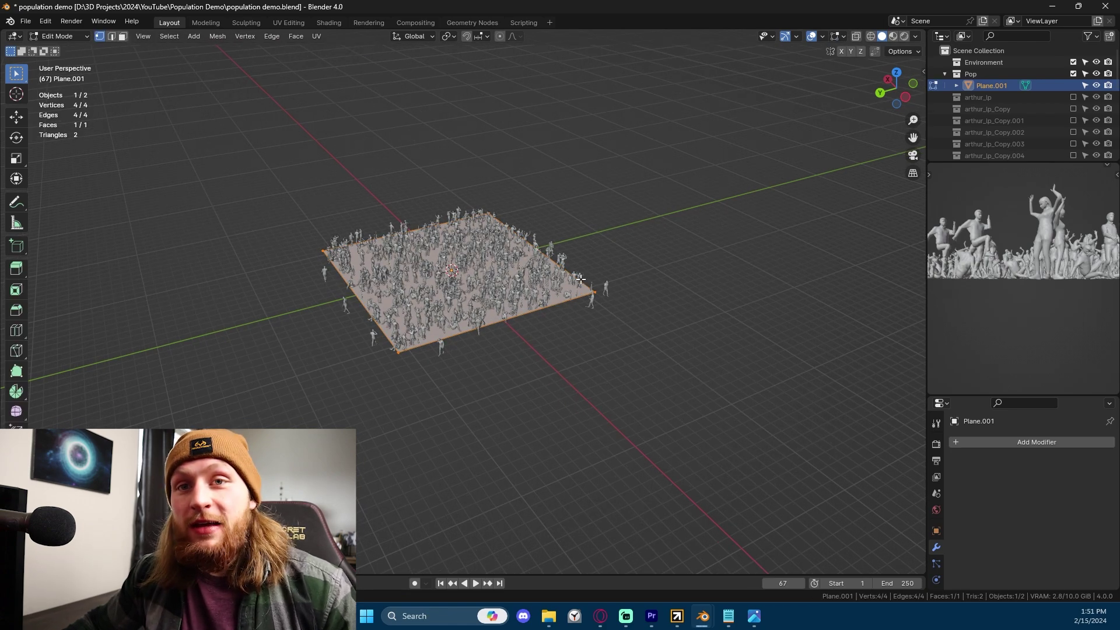
scroll(580, 279, "up", 4)
Step: Return to Object Mode and play the crowd animation while orbiting around the plane
key("Tab")
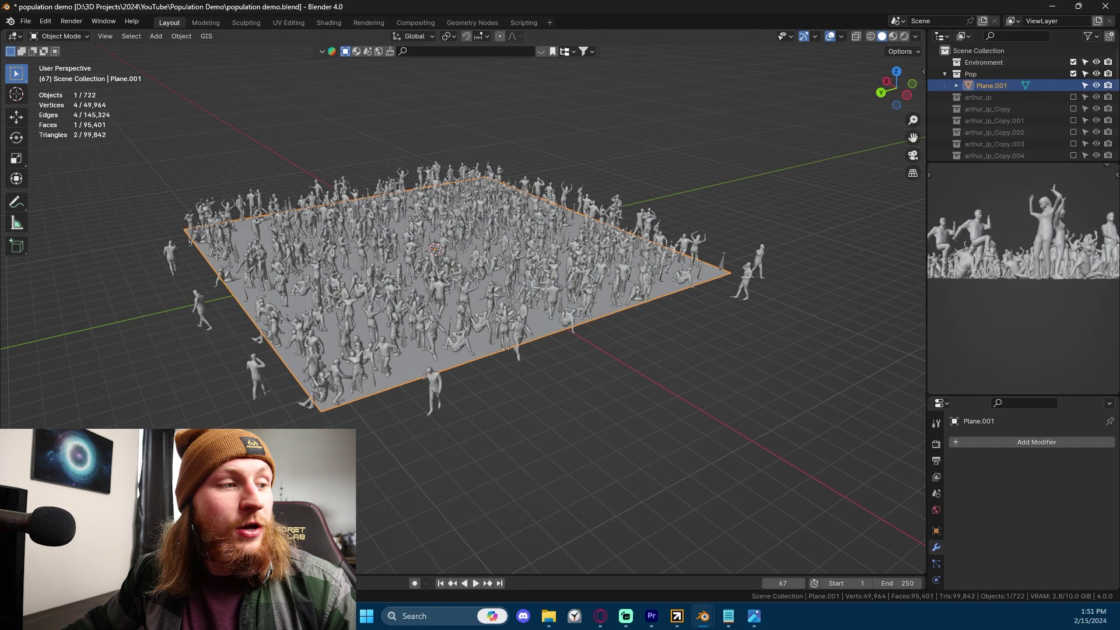
key("space")
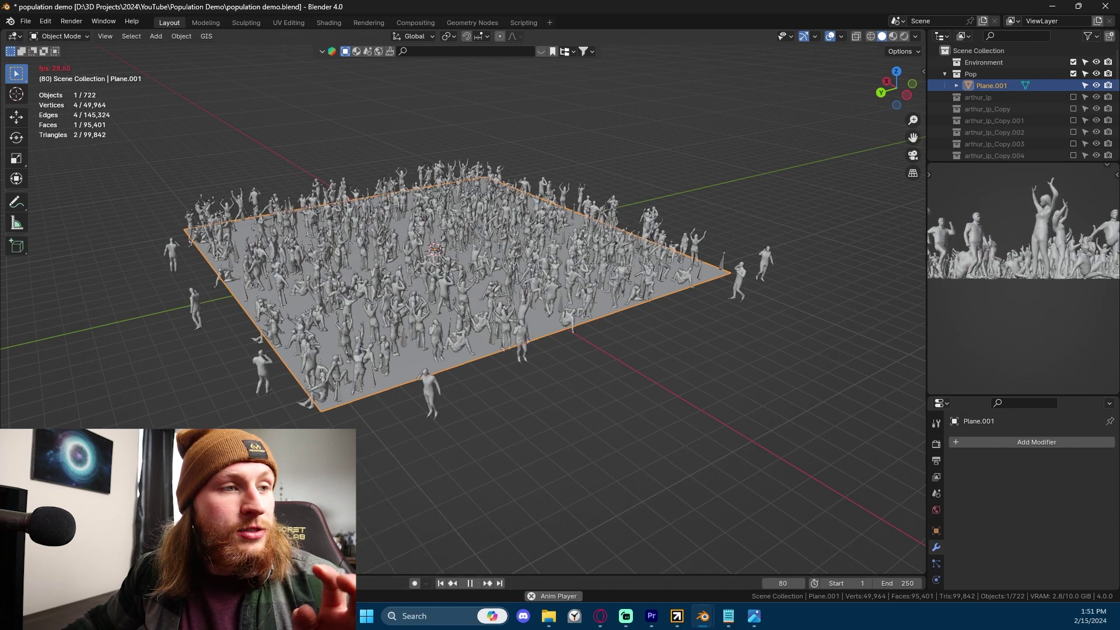
scroll(572, 310, "down", 5)
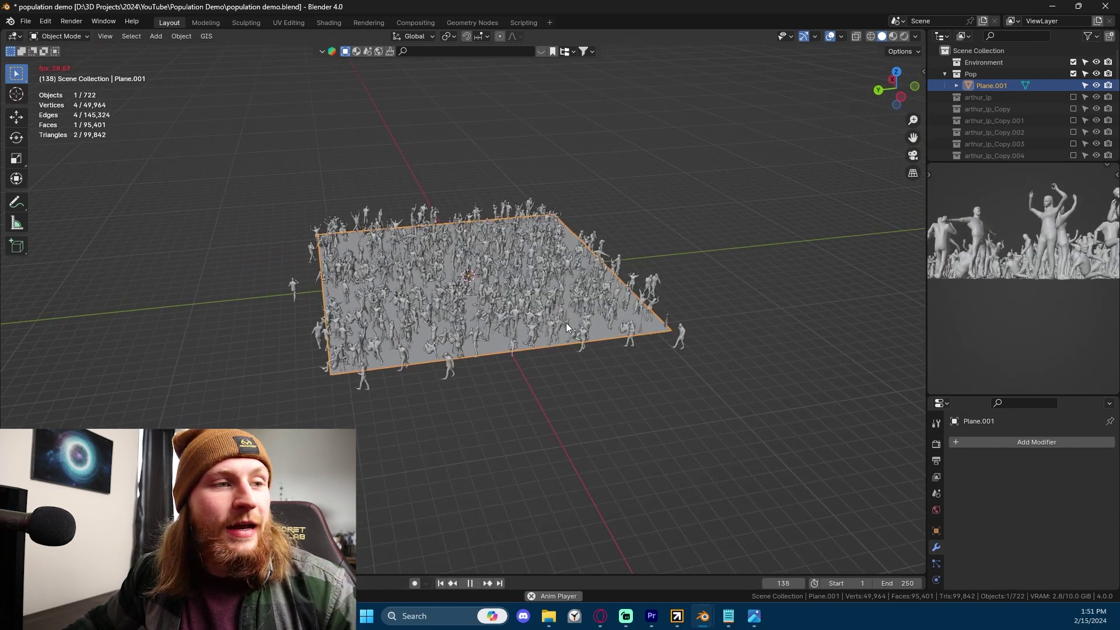
middle_click_drag(625, 314, 608, 310)
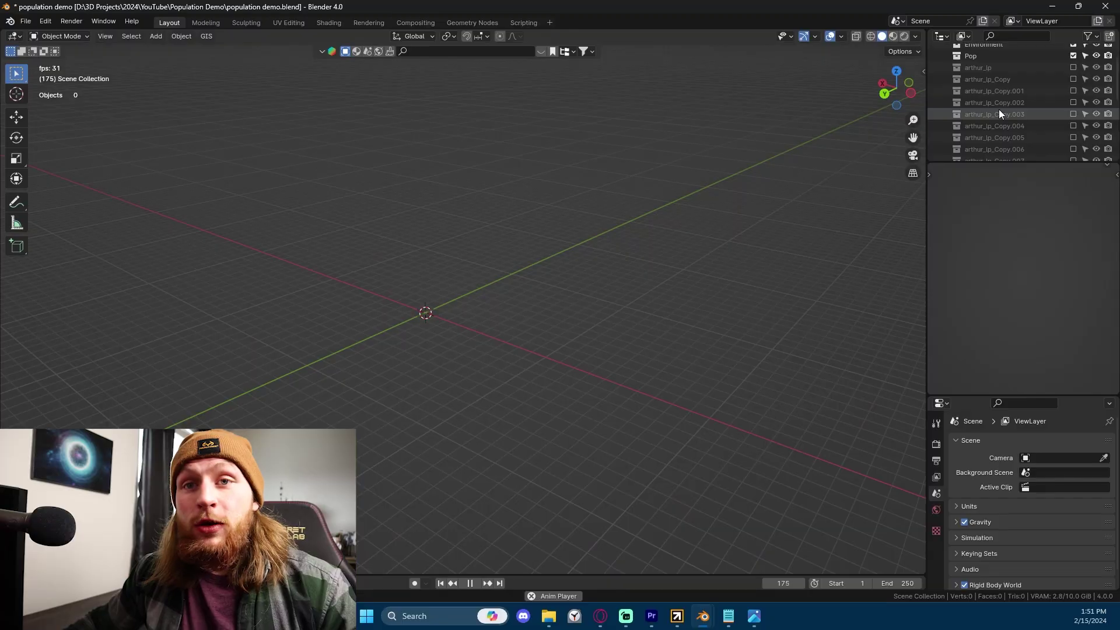
Step: Delete all leftover character collections in the Outliner with Delete Hierarchy
scroll(1004, 117, "down", 10)
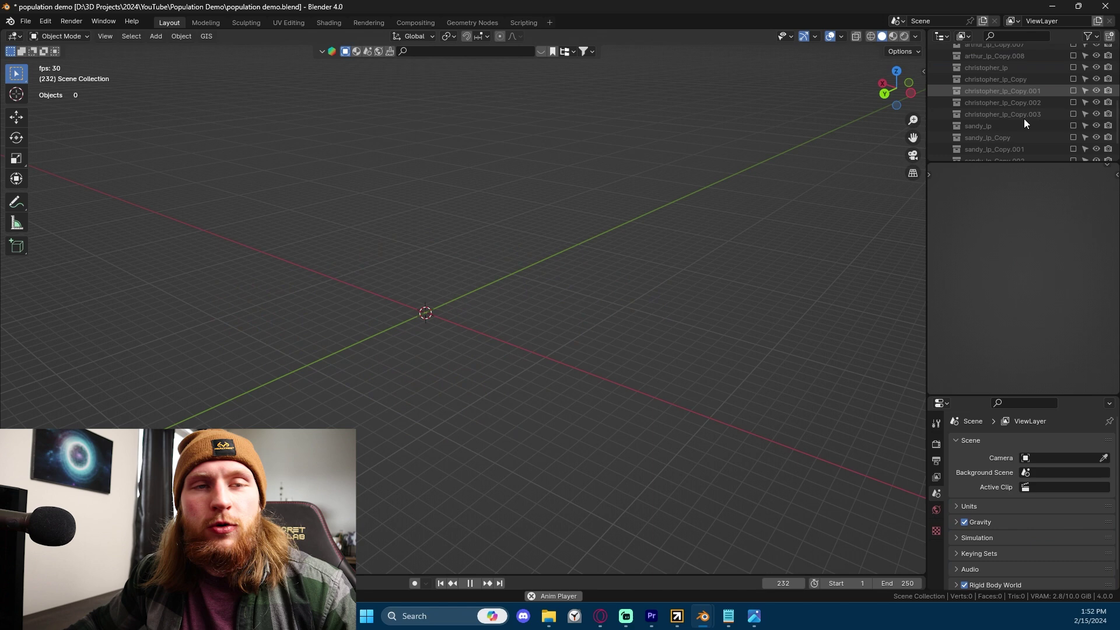
key("a")
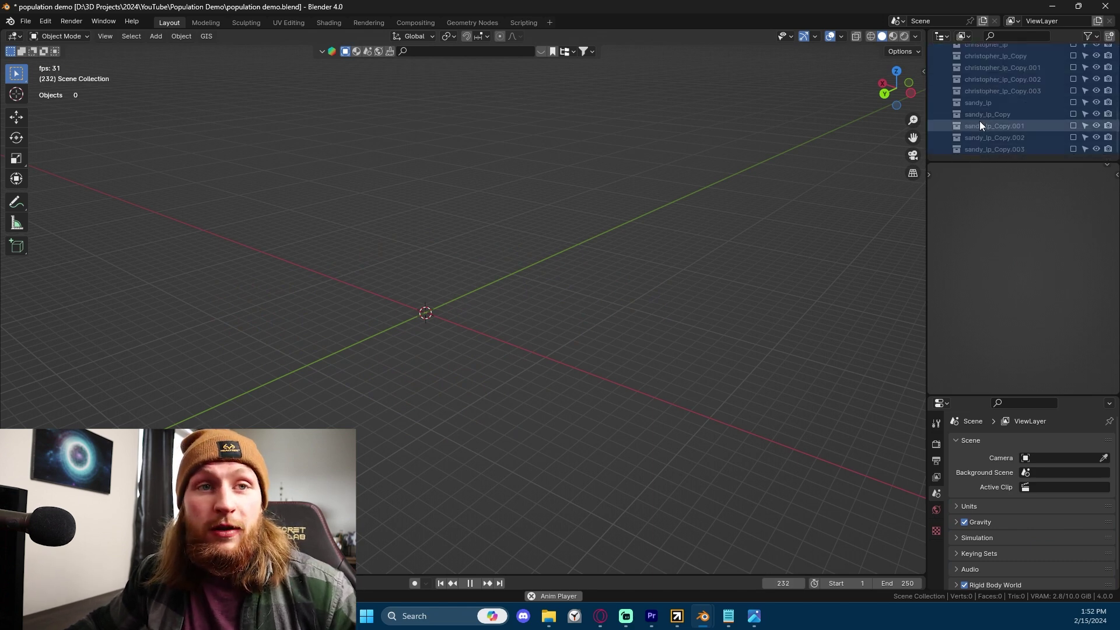
right_click(979, 121)
left_click(889, 195)
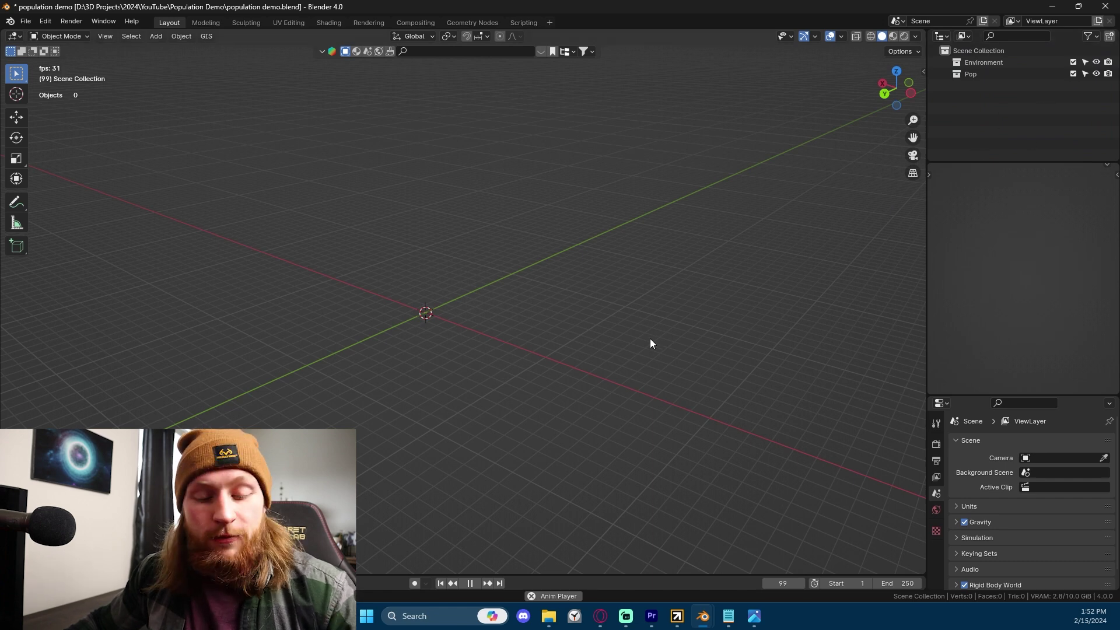
Step: Switch the Population crowd to Follow Curve mode and set the animation category to walk
key("n")
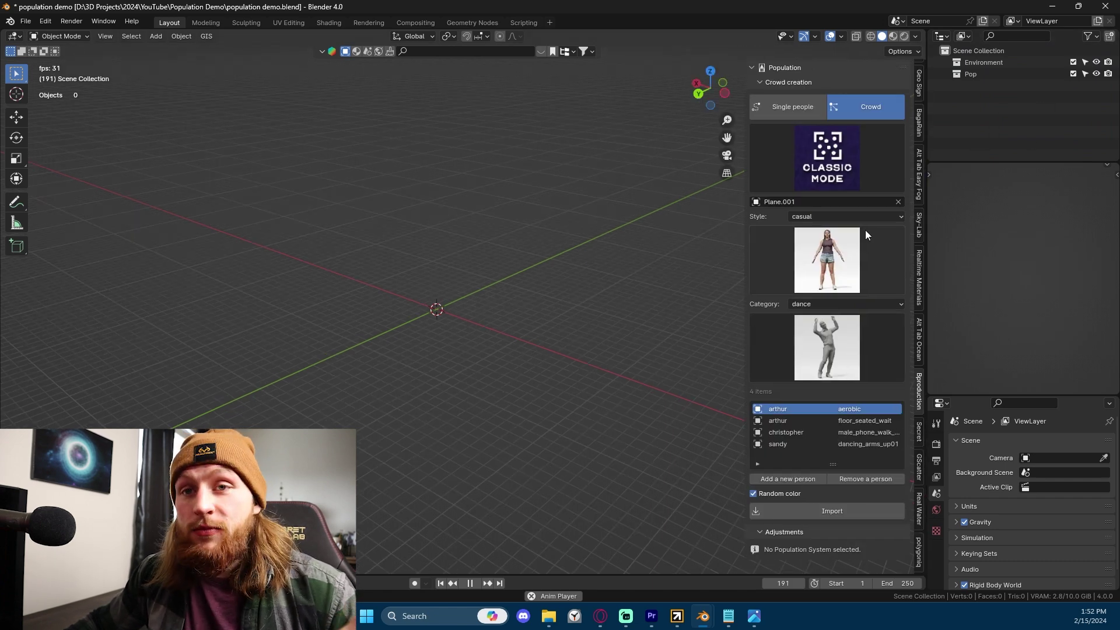
left_click(863, 165)
left_click(753, 236)
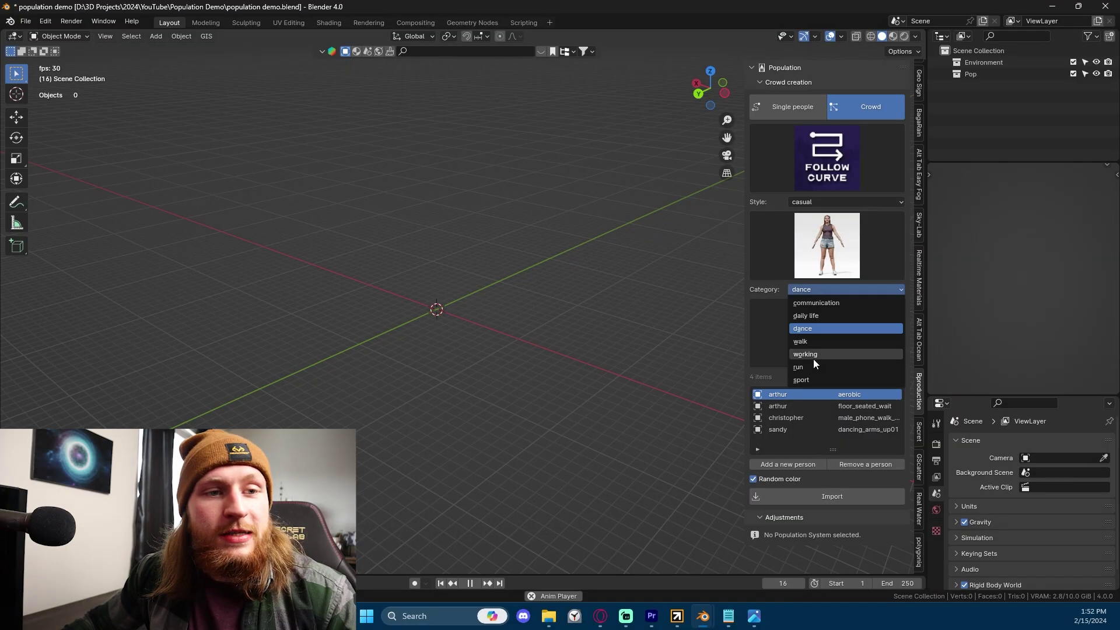
left_click(813, 365)
left_click(821, 291)
left_click(830, 343)
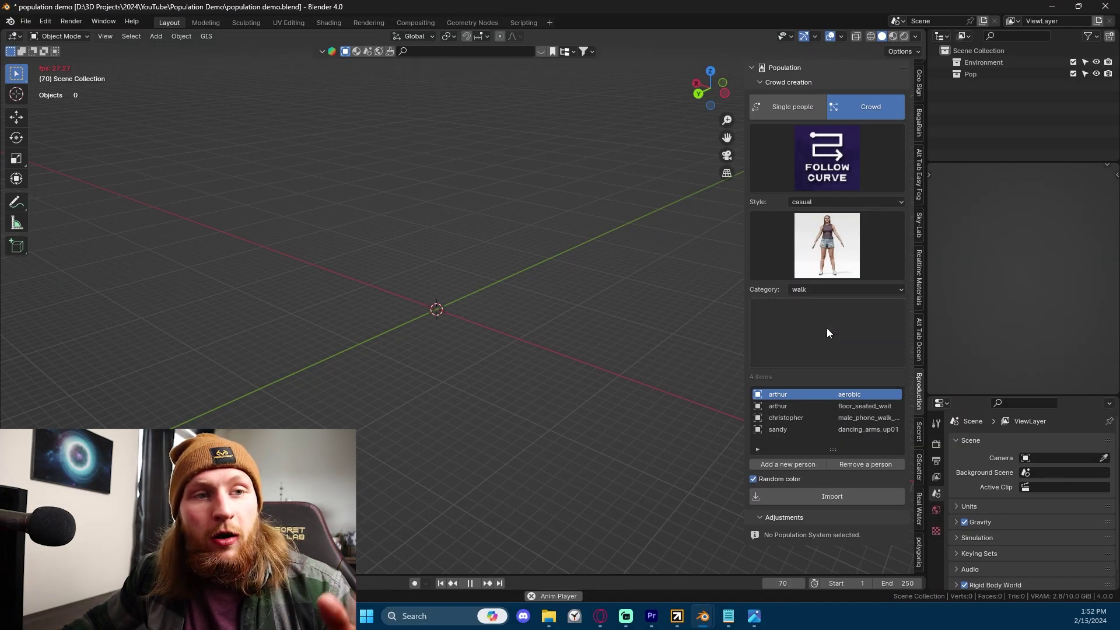
Step: Toggle the crowd mode to Classic and back to Follow Curve, keeping the walk category
left_click(818, 168)
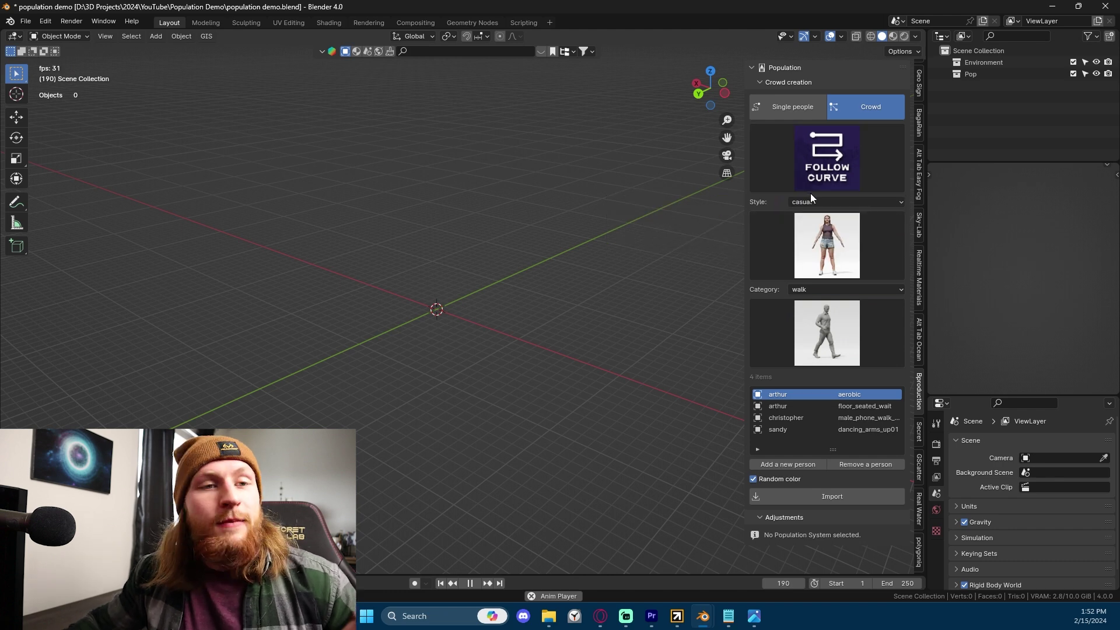
left_click(830, 187)
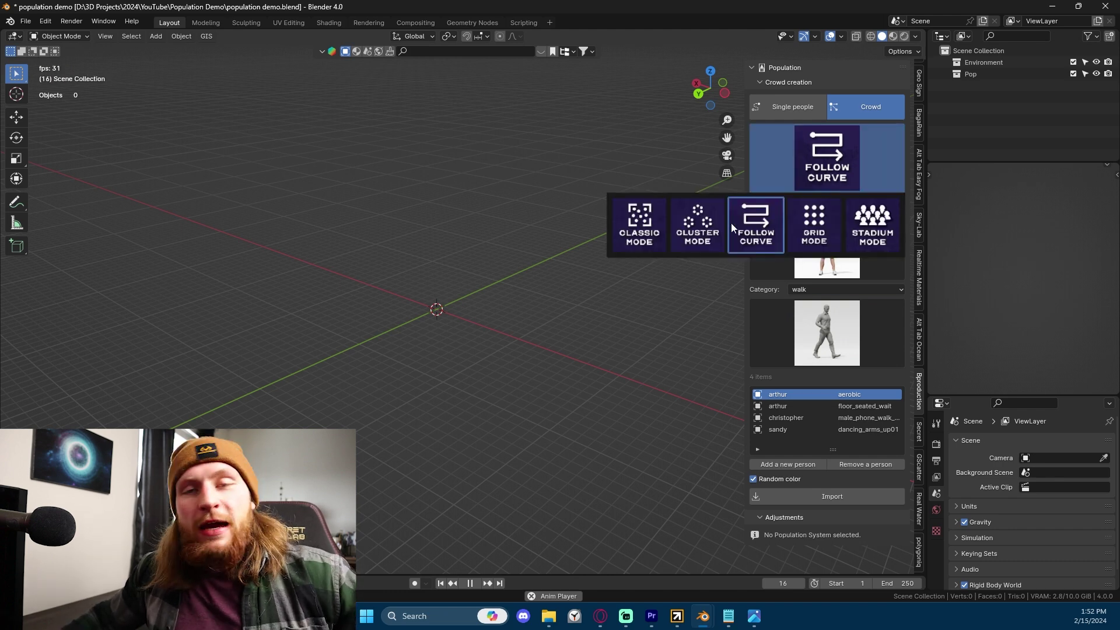
left_click(743, 243)
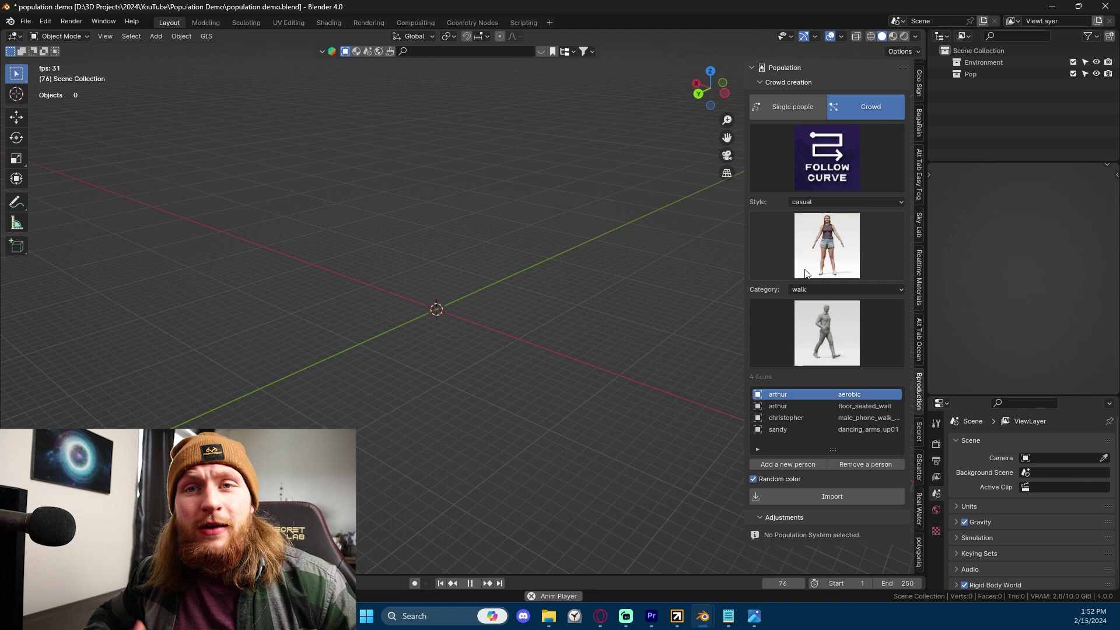
left_click(824, 169)
left_click(656, 226)
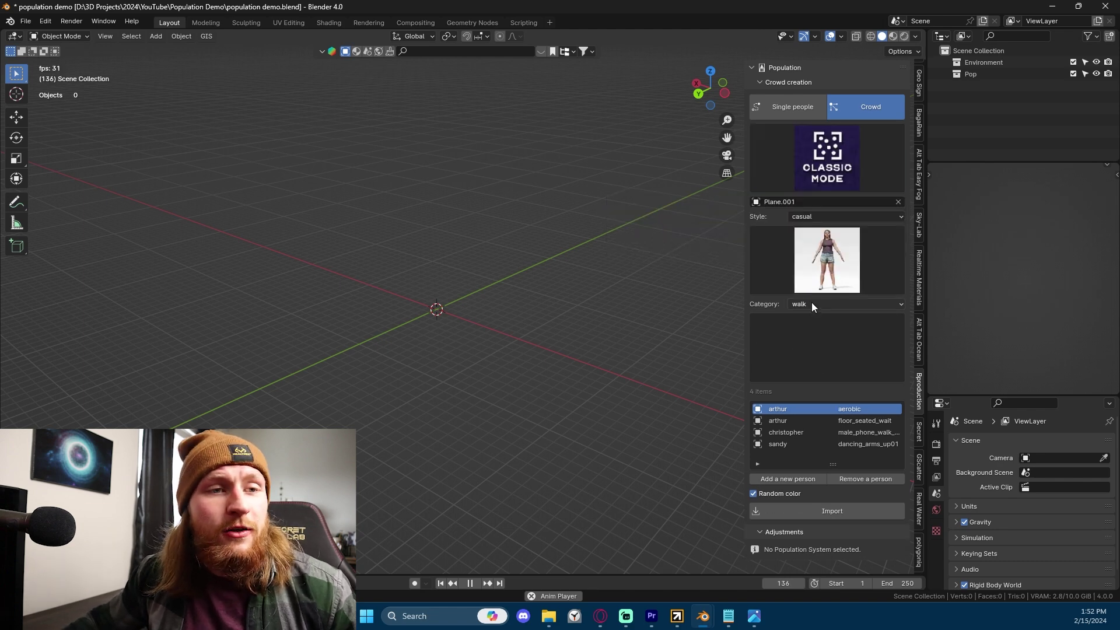
left_click(814, 326)
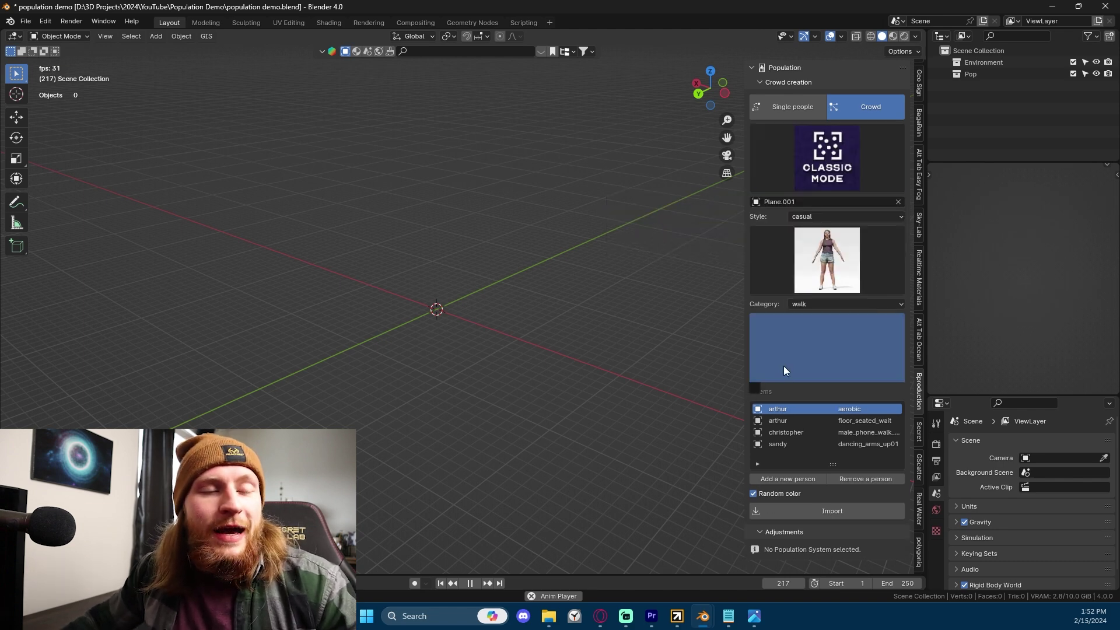
left_click(833, 364)
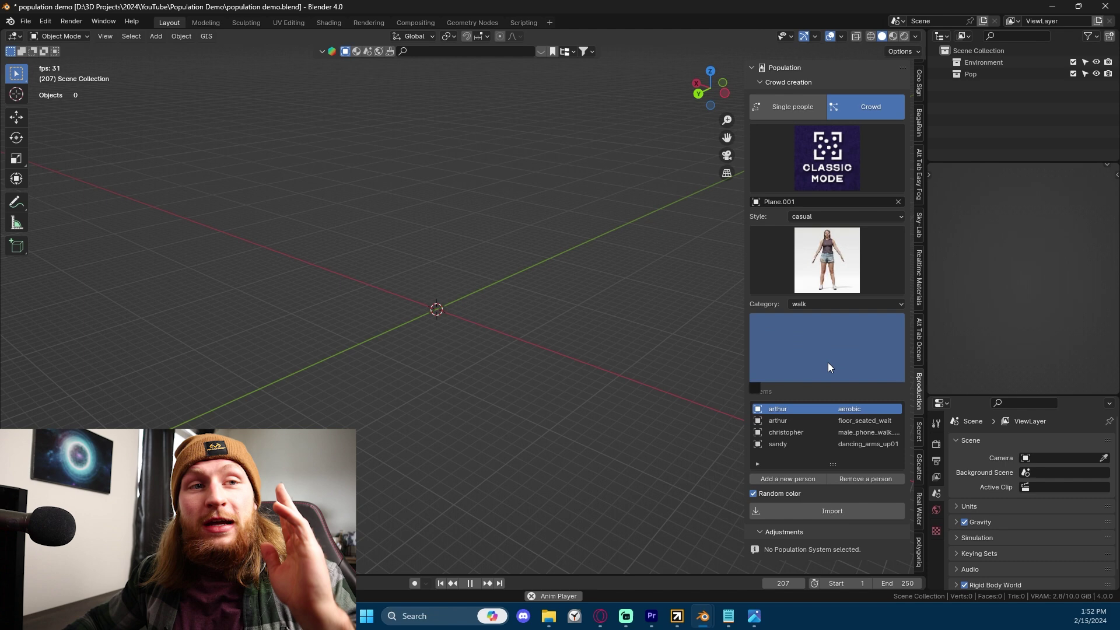
left_click(847, 132)
left_click(748, 226)
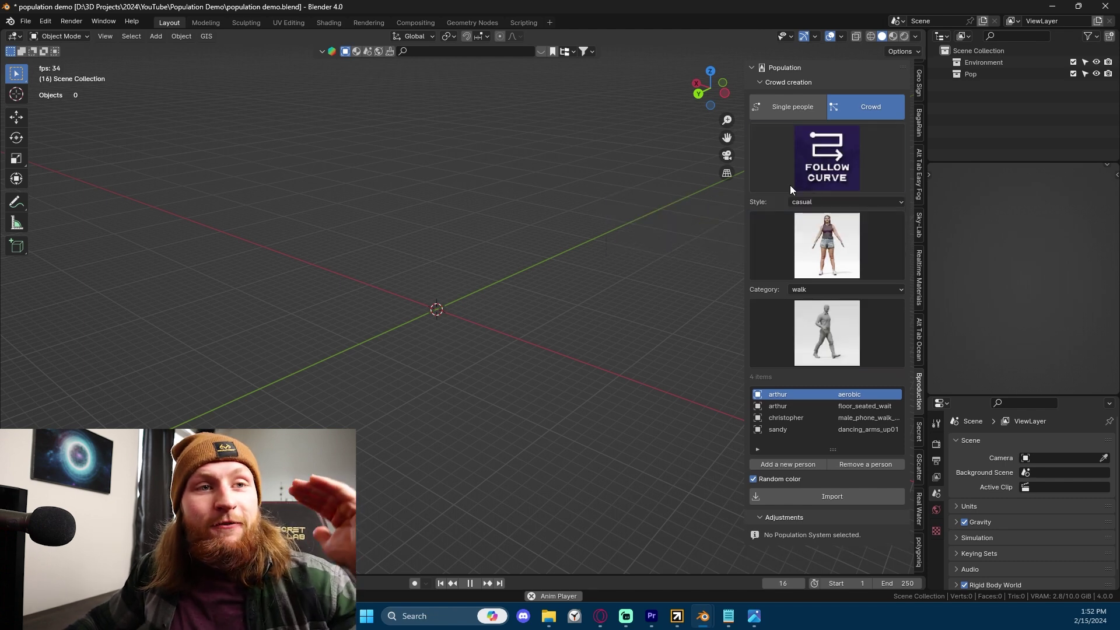
left_click(812, 289)
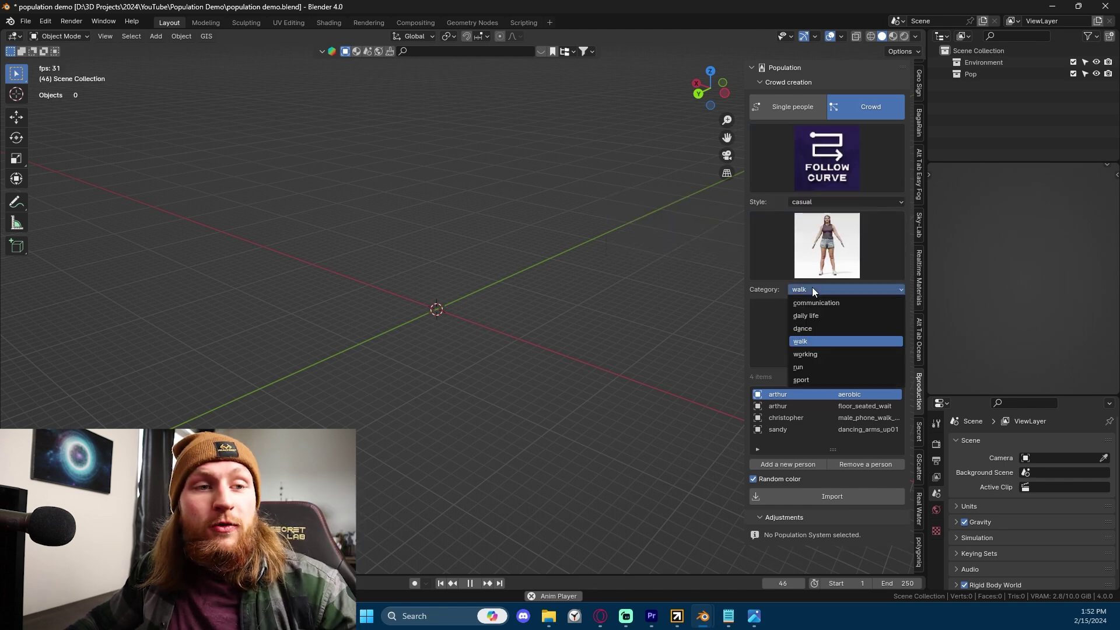
left_click(822, 343)
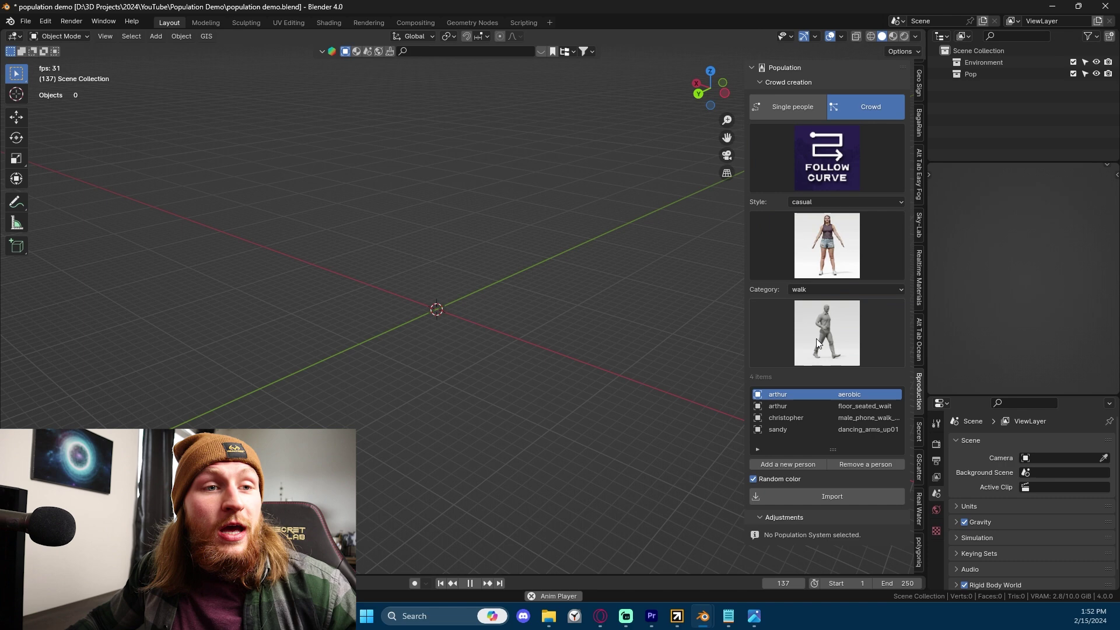
Step: Remove the existing people from the crowd list, keeping walk as the category
left_click(862, 465)
left_click(863, 465)
left_click(860, 465)
left_click(861, 465)
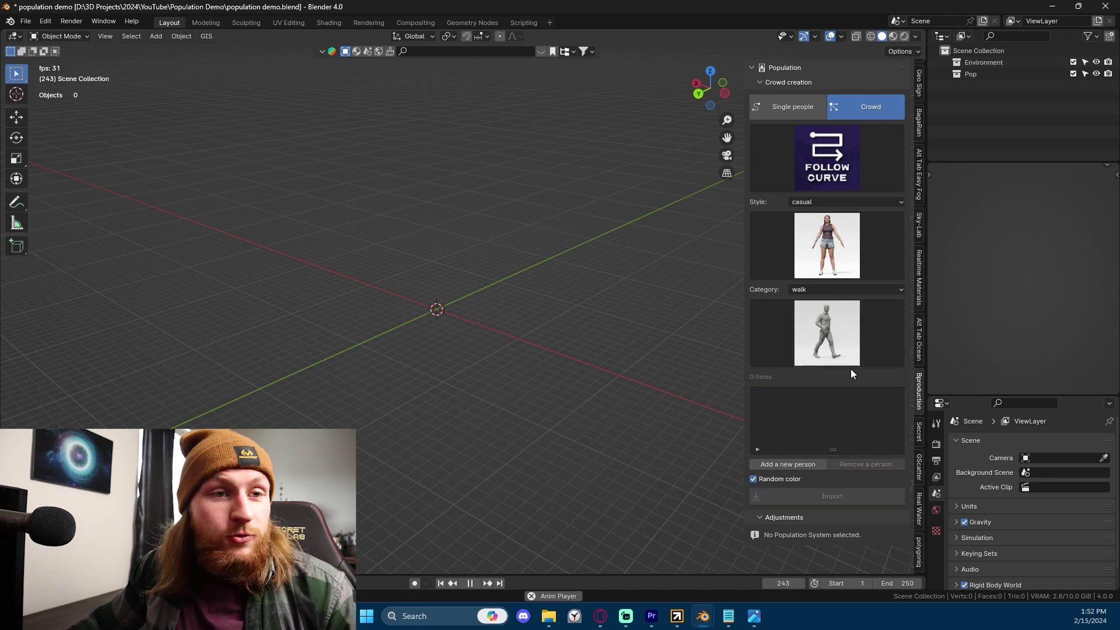
left_click(831, 290)
left_click(823, 294)
Step: Choose business style character audrey with the fast walk animation
left_click(827, 202)
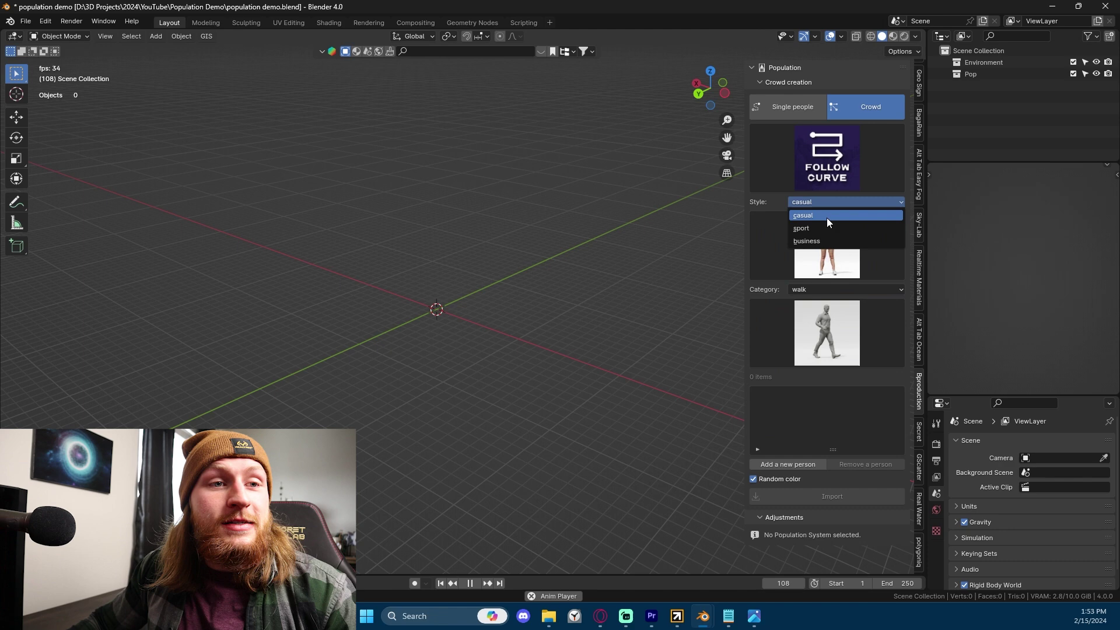
left_click(821, 241)
left_click(828, 249)
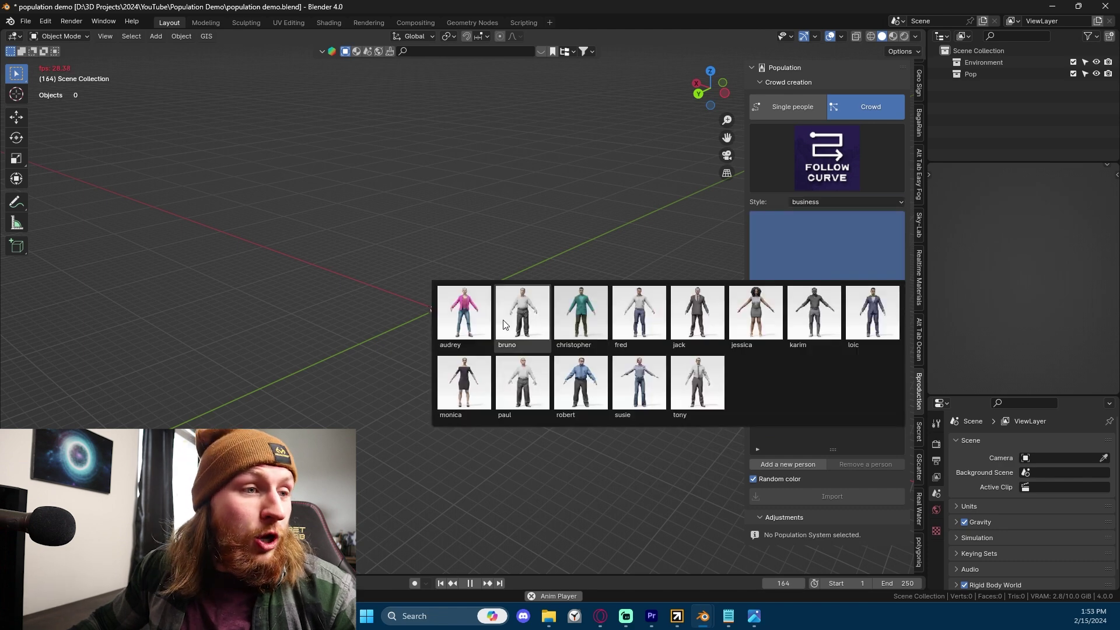
left_click(481, 322)
left_click(832, 318)
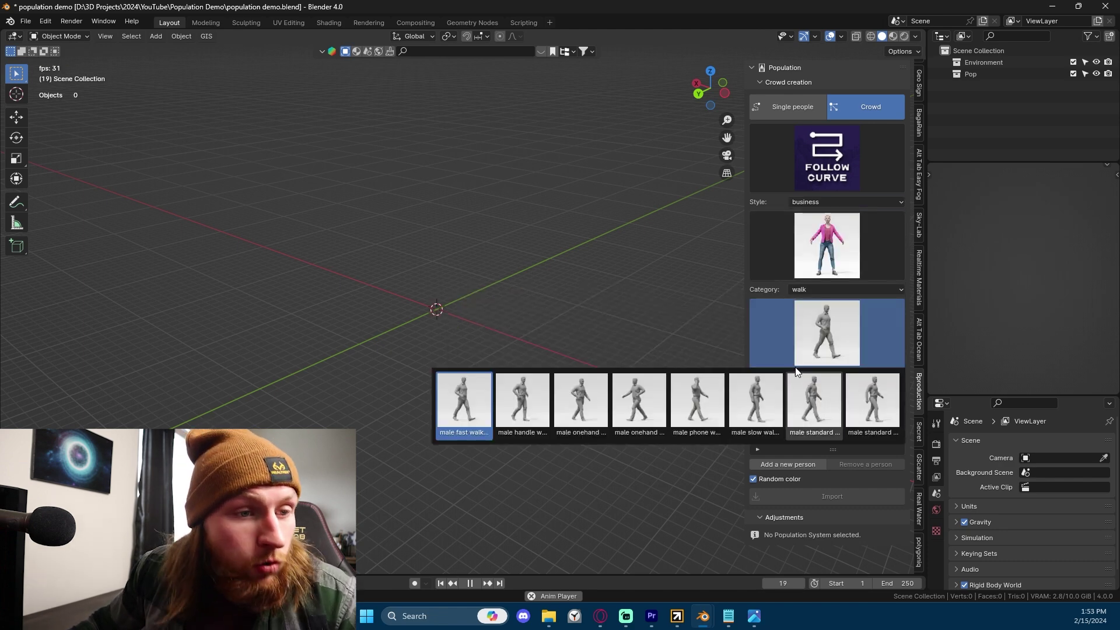
left_click(700, 403)
left_click(821, 315)
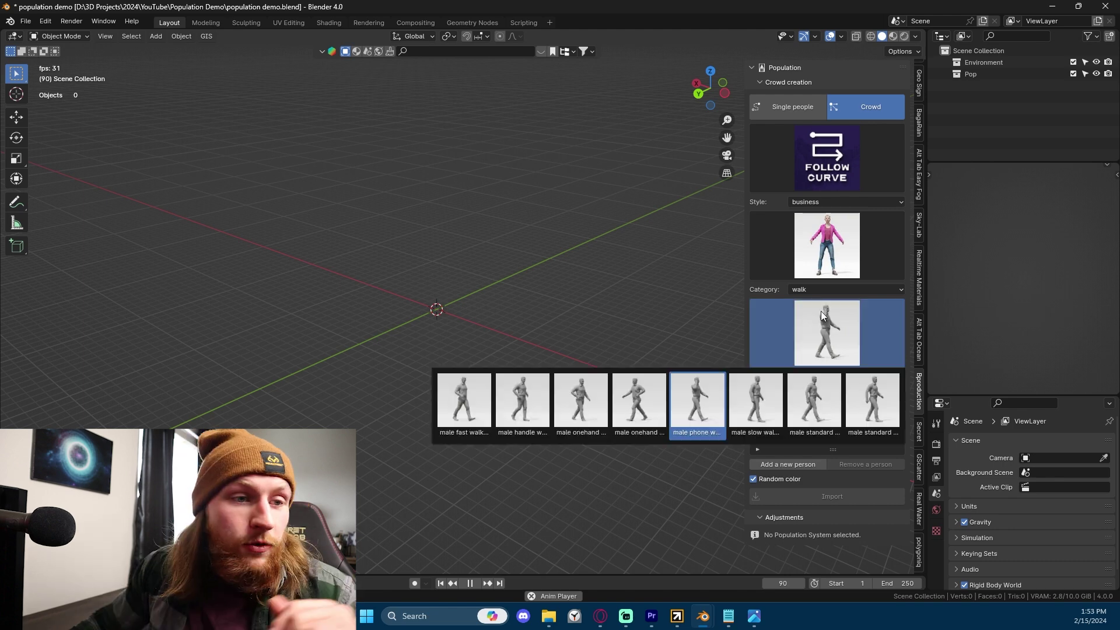
left_click(472, 407)
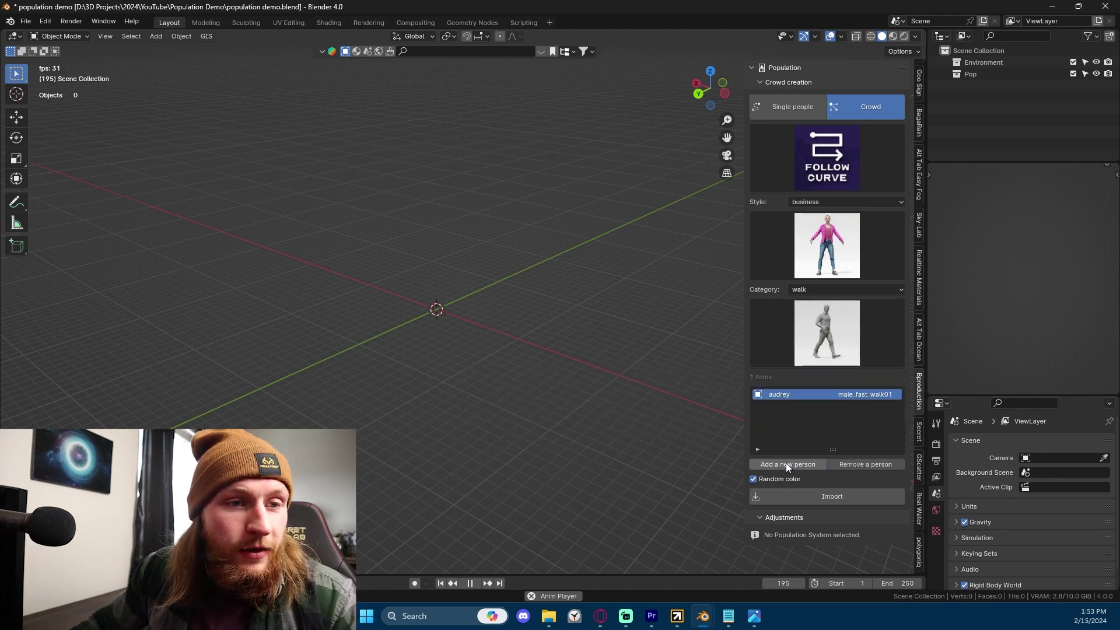
Step: Add robert to the crowd with the run category and male run01 animation
left_click(836, 258)
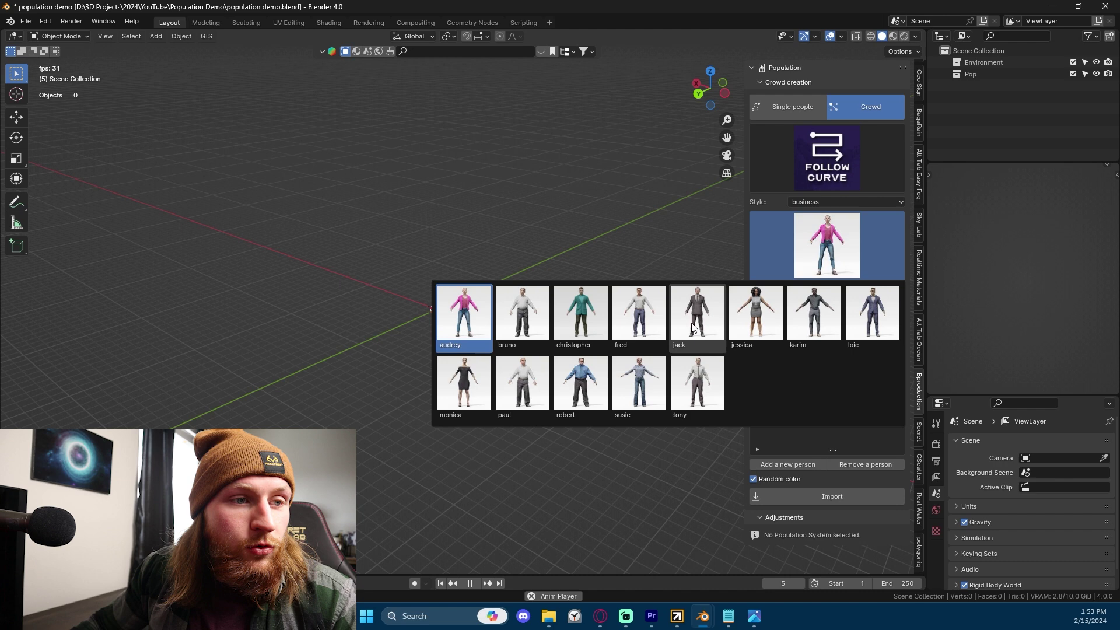
left_click(591, 375)
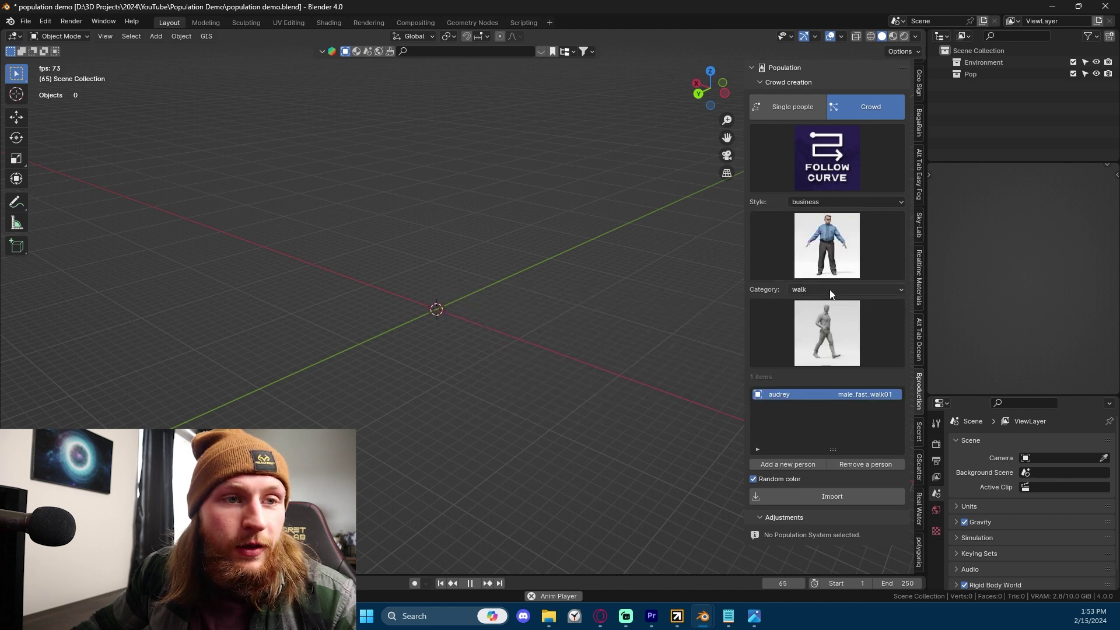
left_click(829, 290)
left_click(829, 290)
left_click(829, 290)
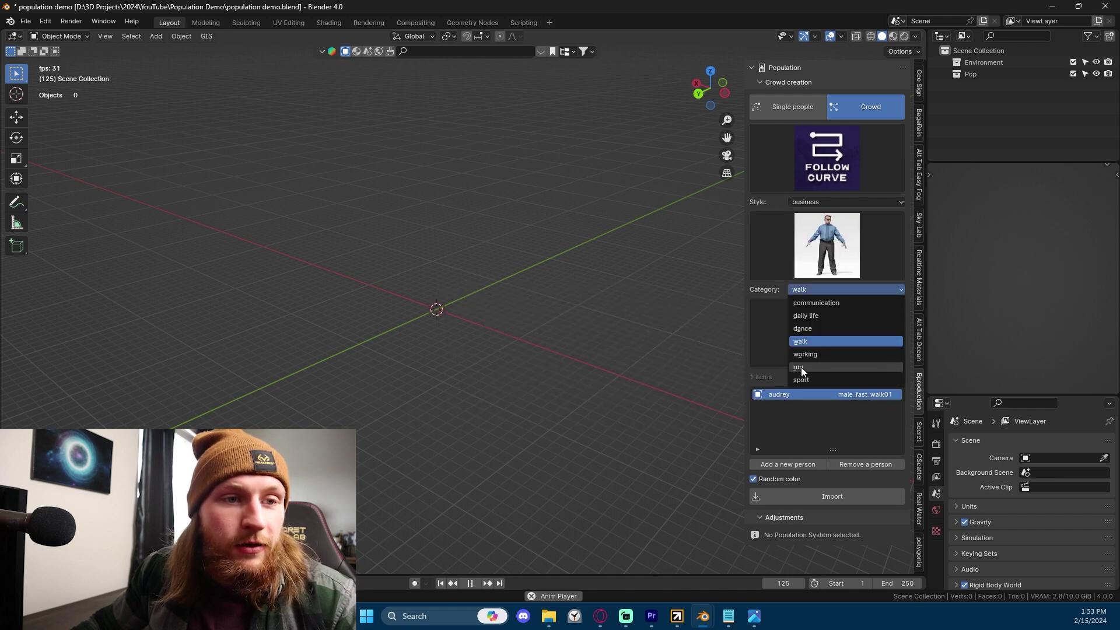
left_click(801, 368)
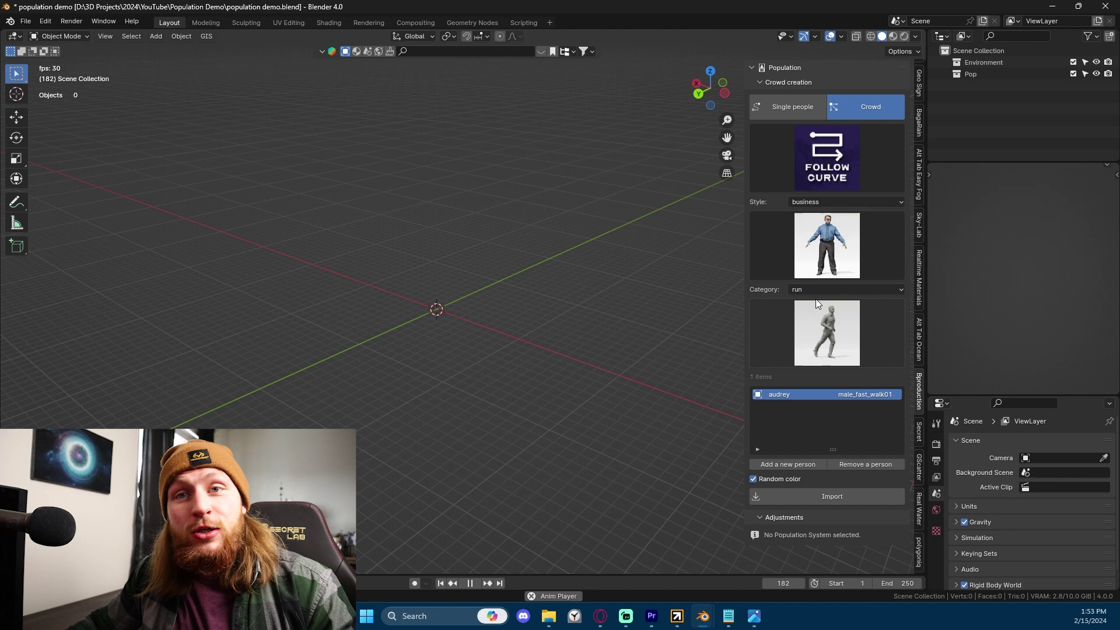
left_click(835, 332)
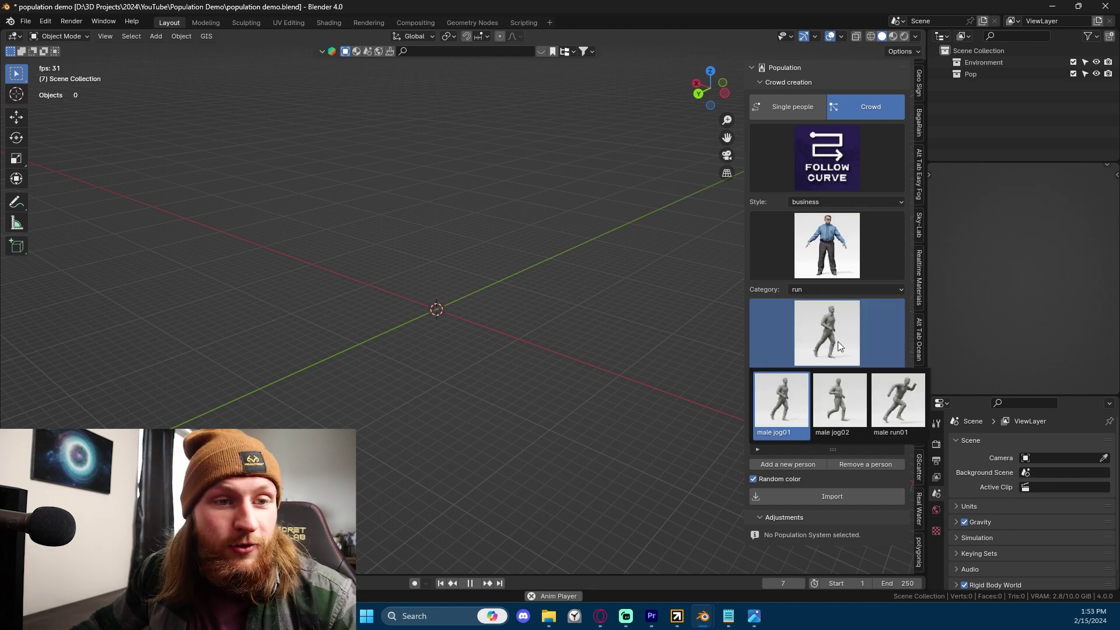
left_click(890, 398)
left_click(827, 257)
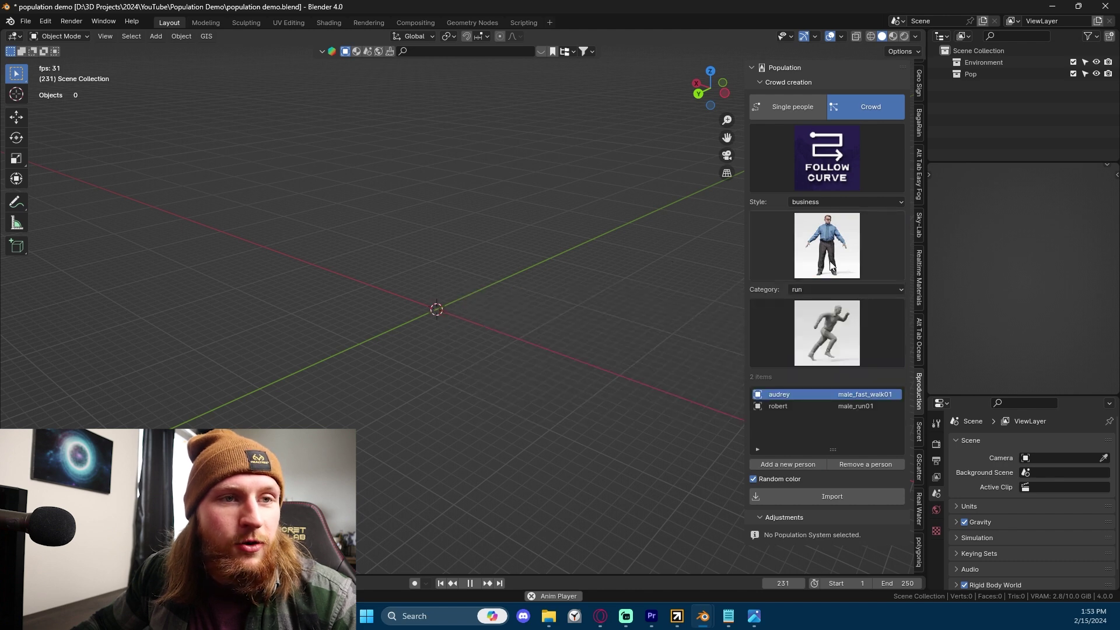
Step: Pick a sport-style character and give it the jog animation
left_click(823, 289)
left_click(821, 287)
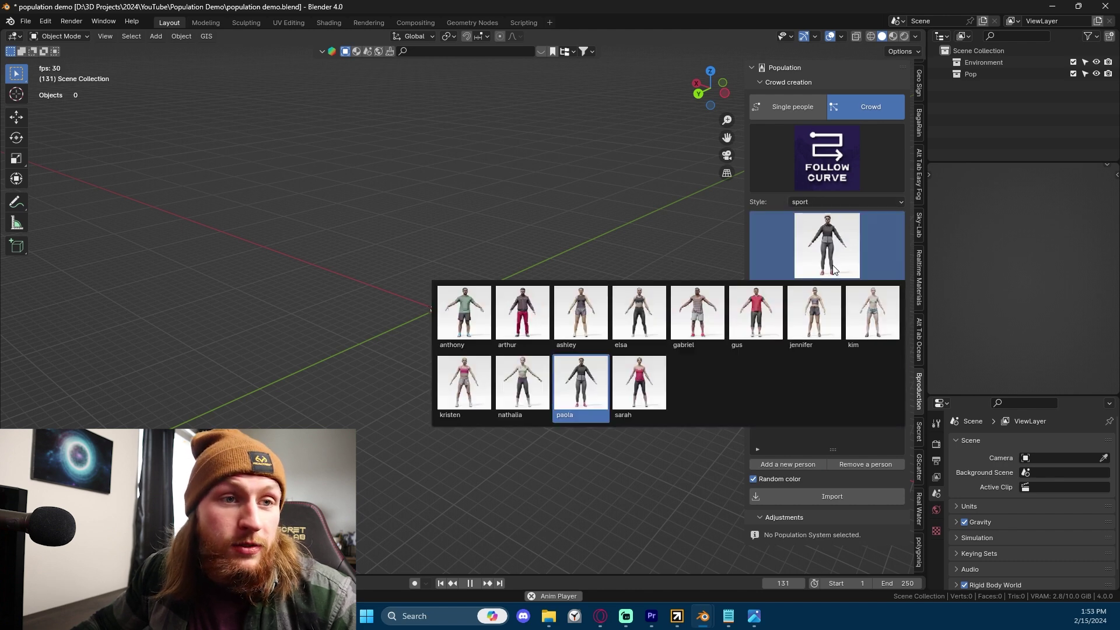
left_click(829, 274)
left_click(759, 339)
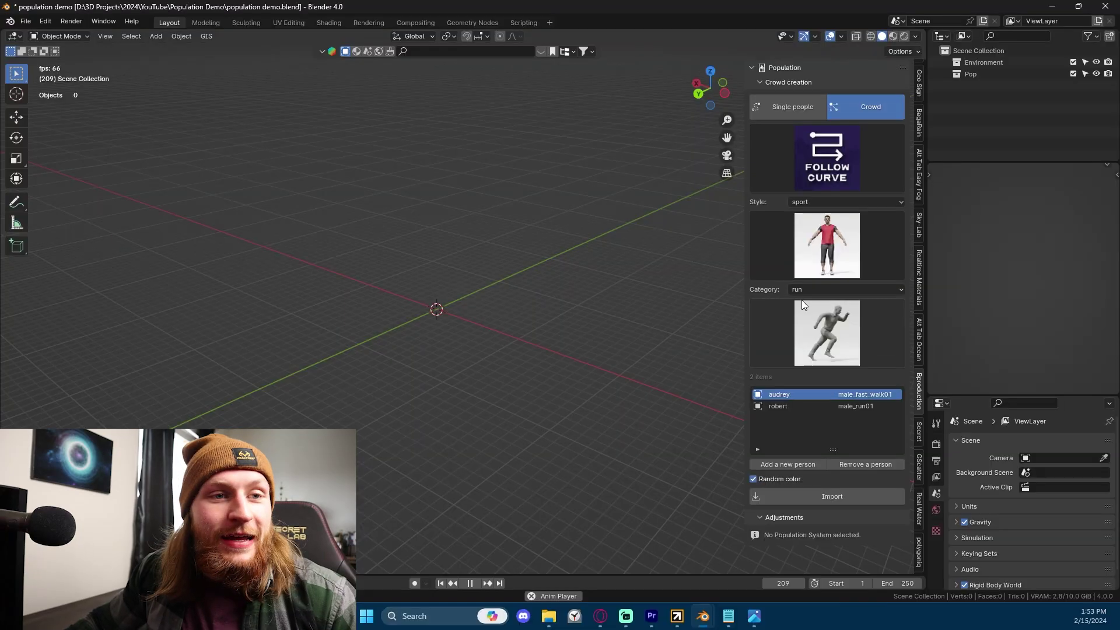
left_click(836, 337)
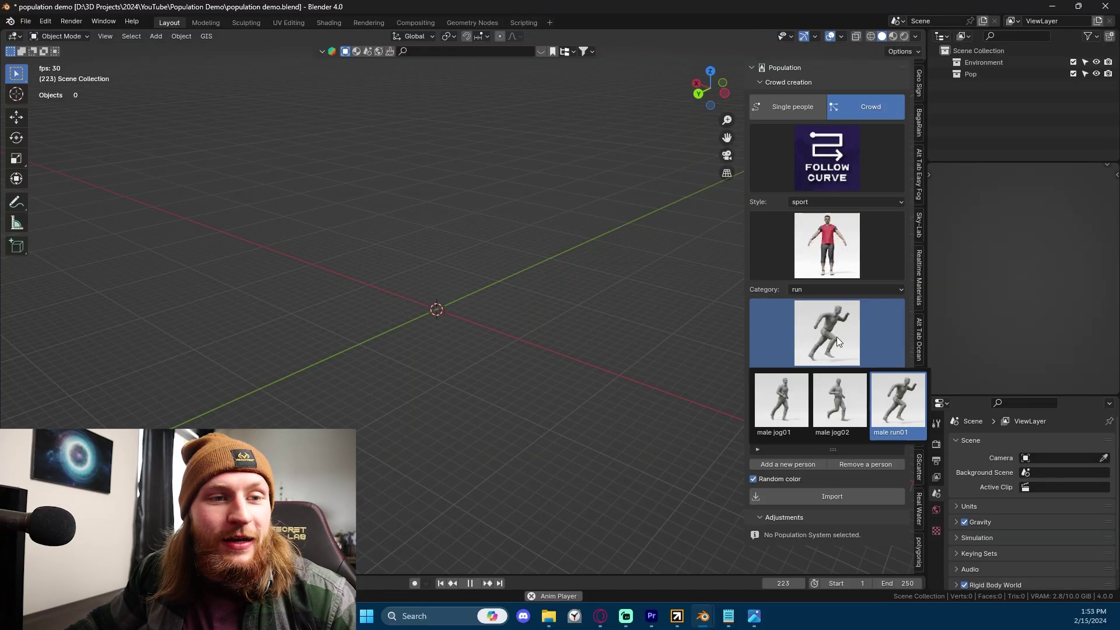
left_click(846, 391)
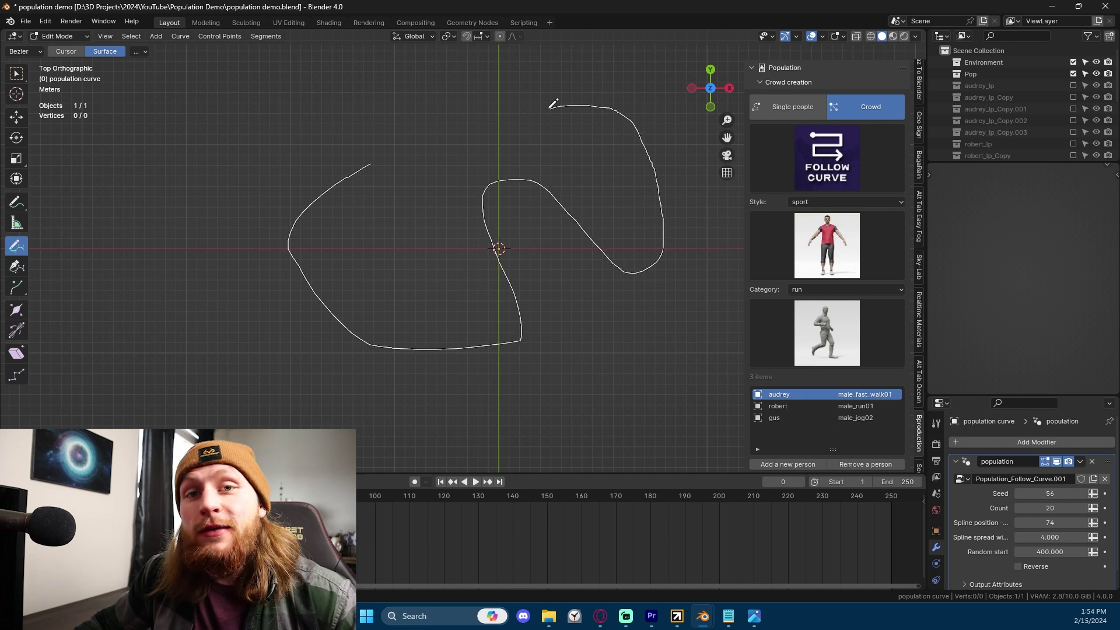
Step: Sketch a freehand loop curve as the crowd path and play the animation
mouse_move(403, 83)
left_mouse_down()
mouse_move(236, 99)
mouse_move(235, 233)
mouse_move(282, 332)
mouse_move(448, 378)
left_mouse_up()
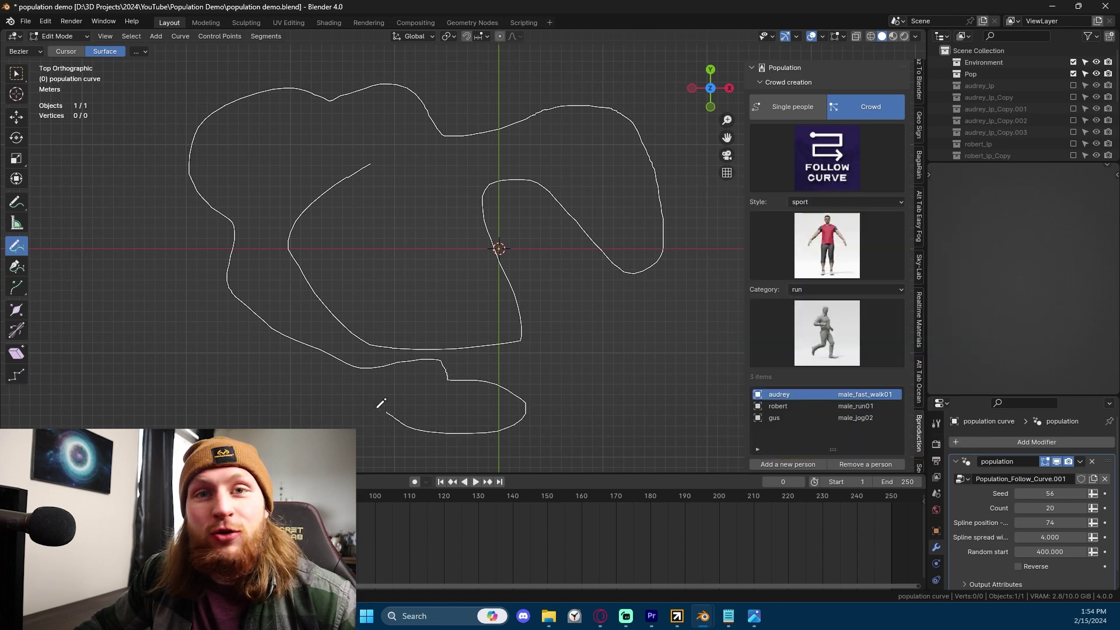
left_click_drag(676, 469, 676, 468)
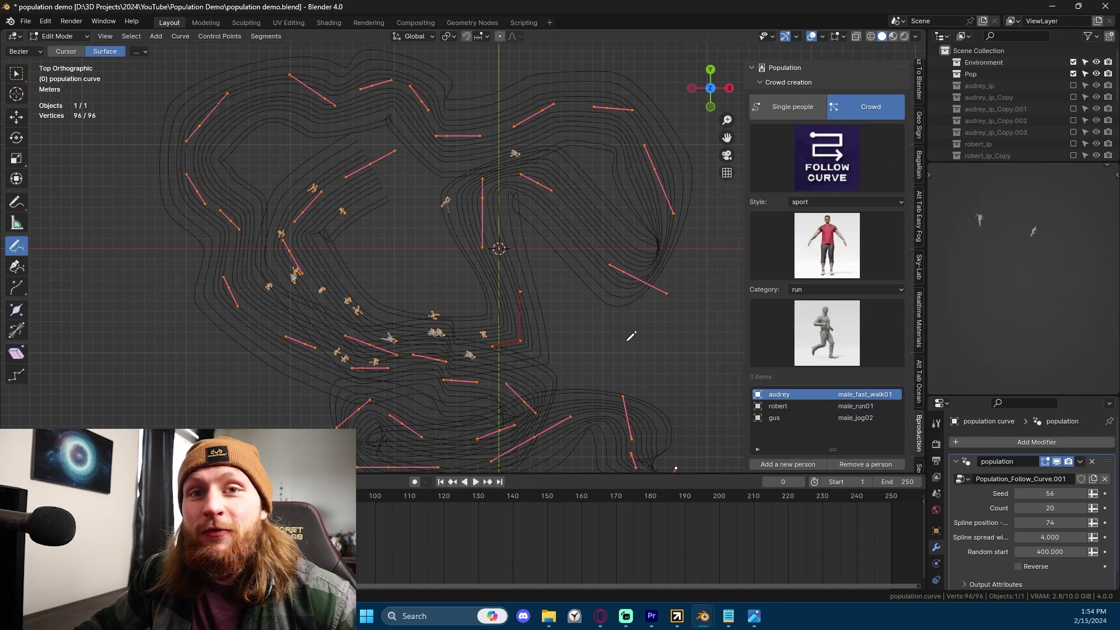
key("space")
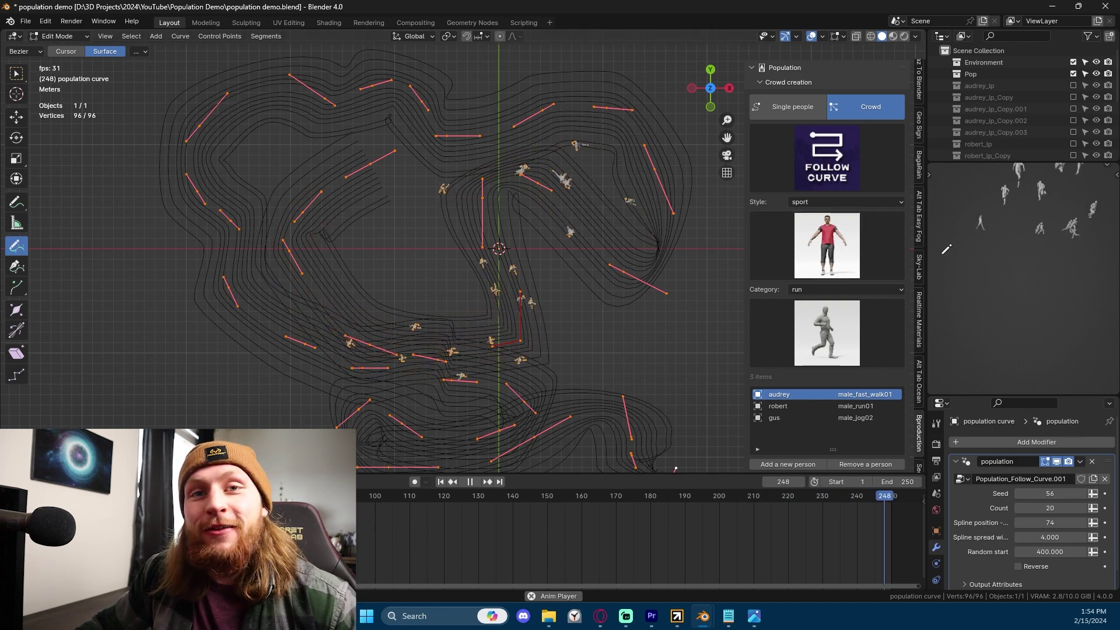
Step: Enable Reverse on the Population_Follow_Curve.001 modifier so the crowd travels backward
scroll(995, 510, "down", 1)
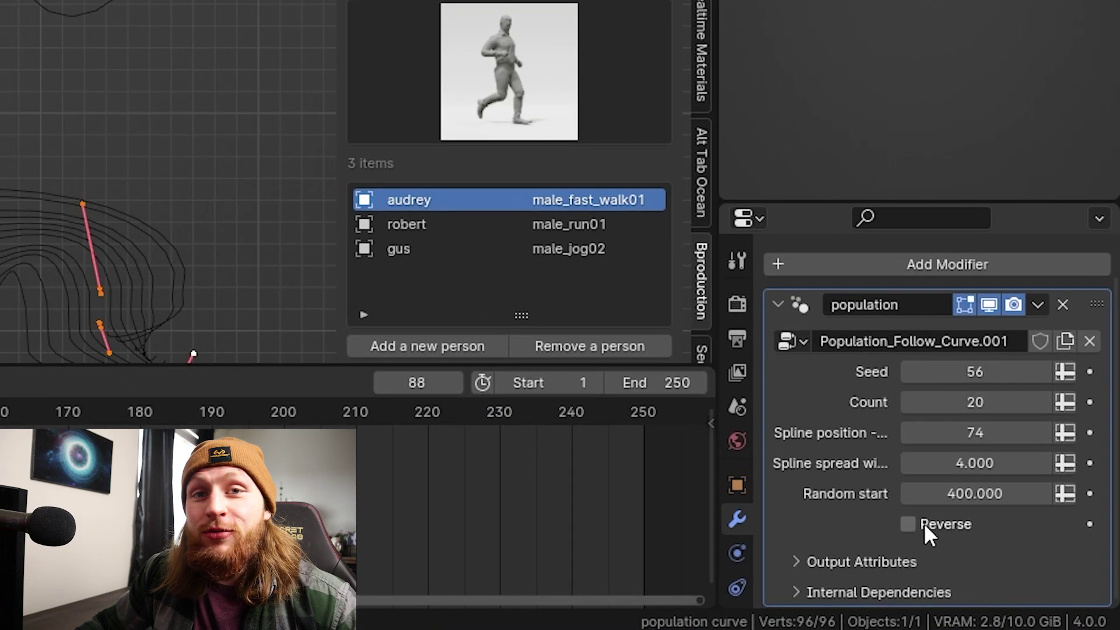
left_click(924, 523)
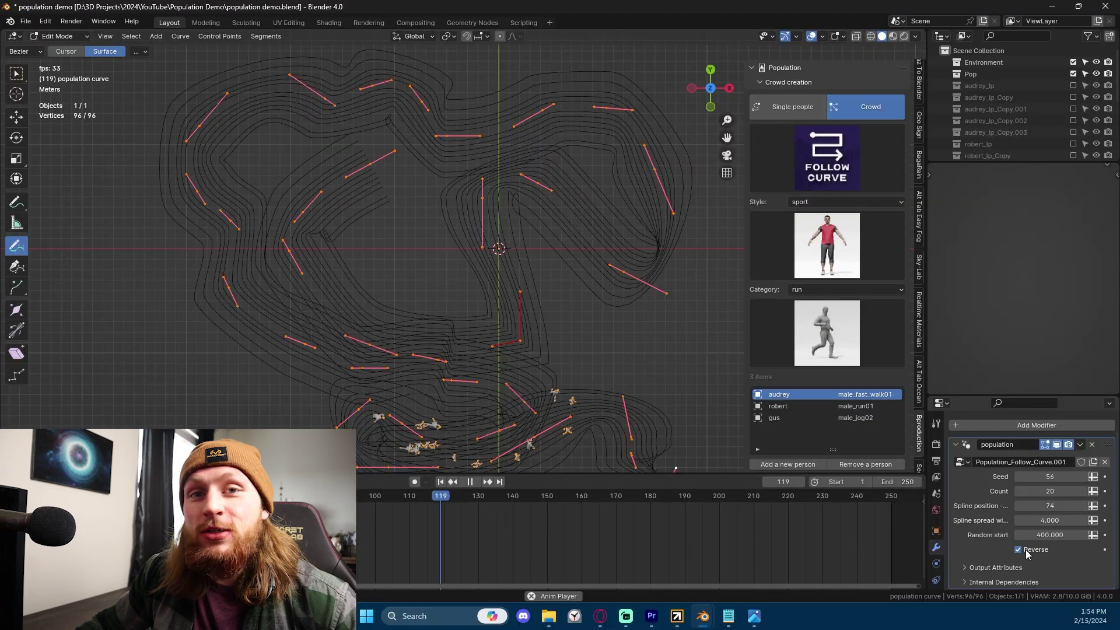
scroll(690, 338, "down", 2)
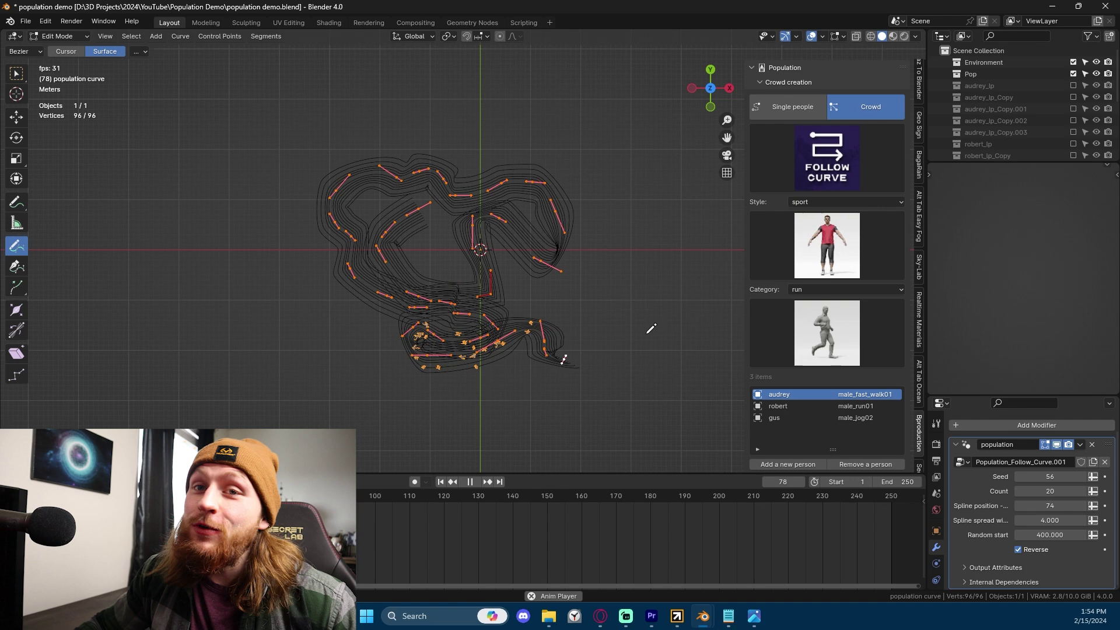
Step: Delete the loop's curve points, draw a new S-shaped crowd path, and return to Object Mode
key("x")
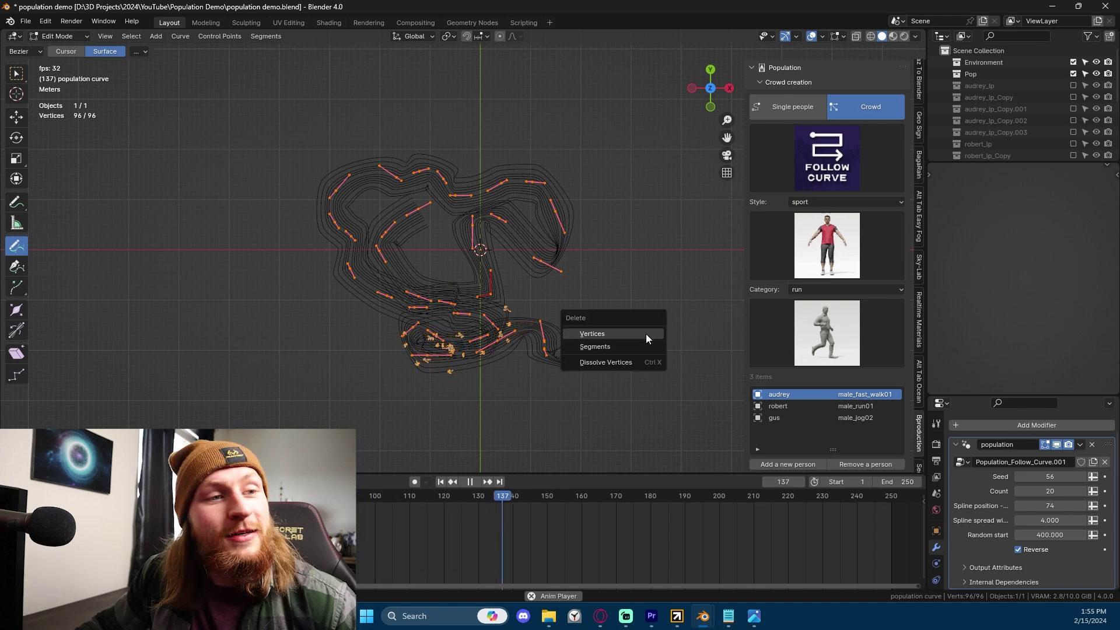
left_click(646, 331)
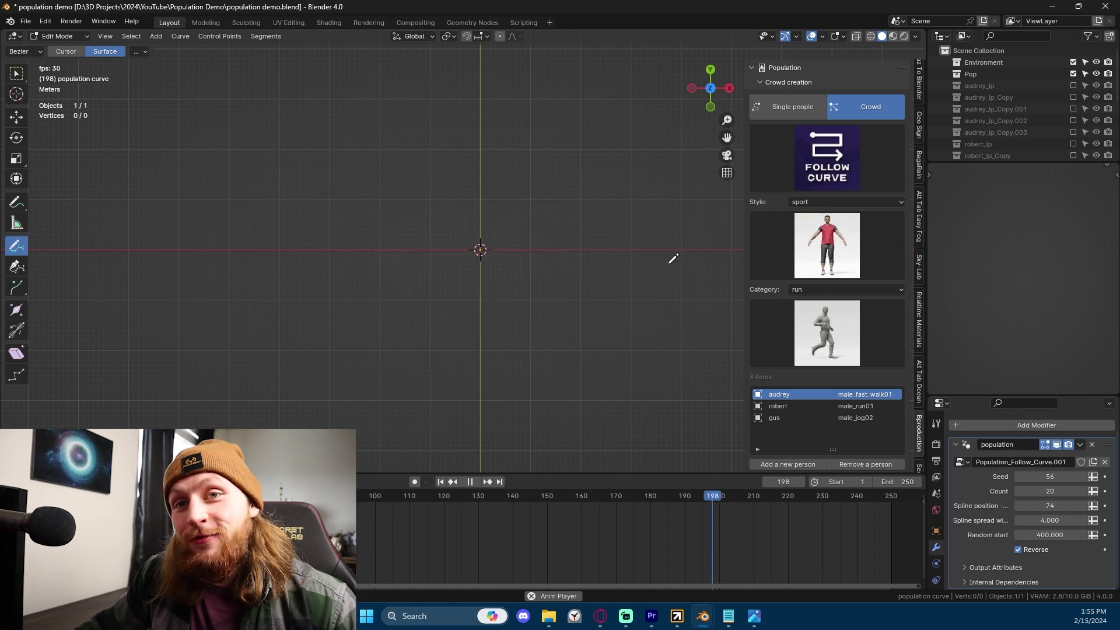
left_click_drag(357, 148, 387, 144)
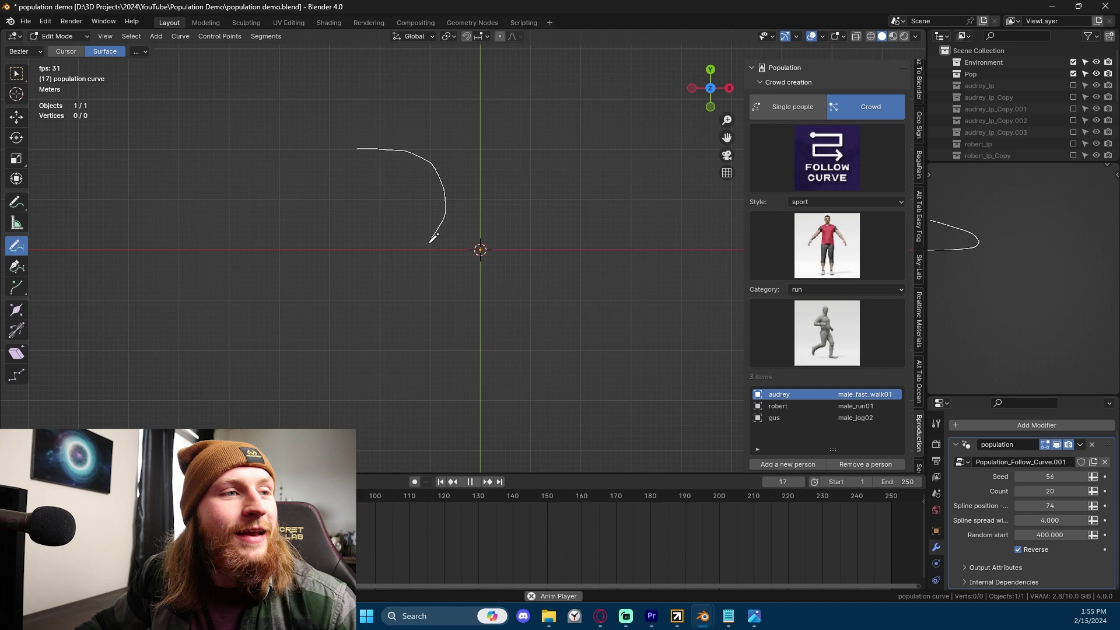
left_click_drag(501, 384, 481, 422)
key("Tab")
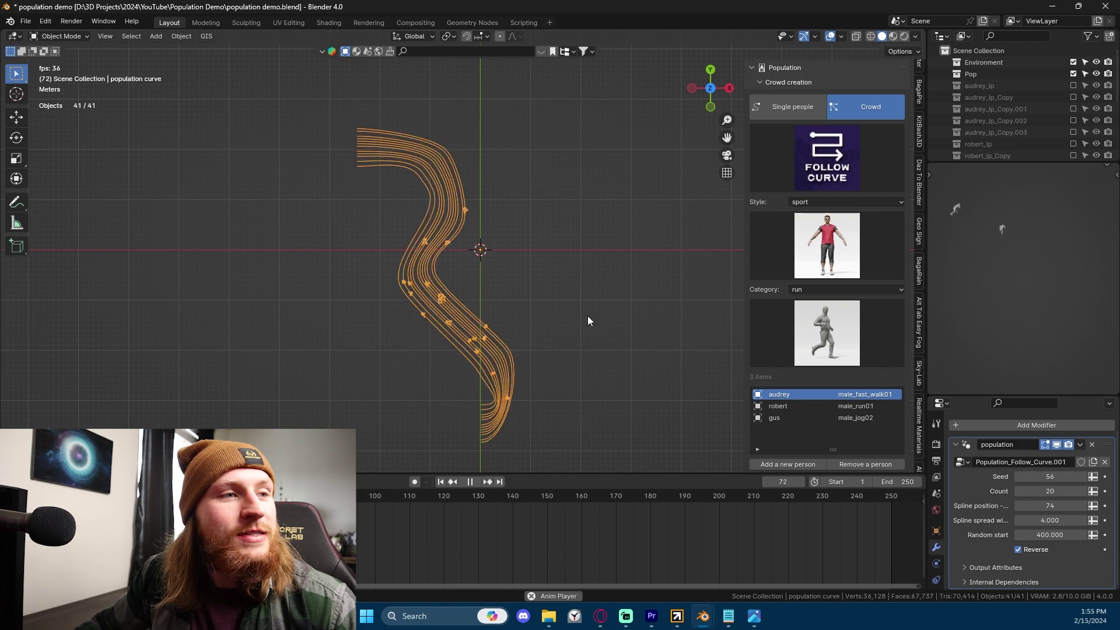
middle_click_drag(587, 316, 522, 282)
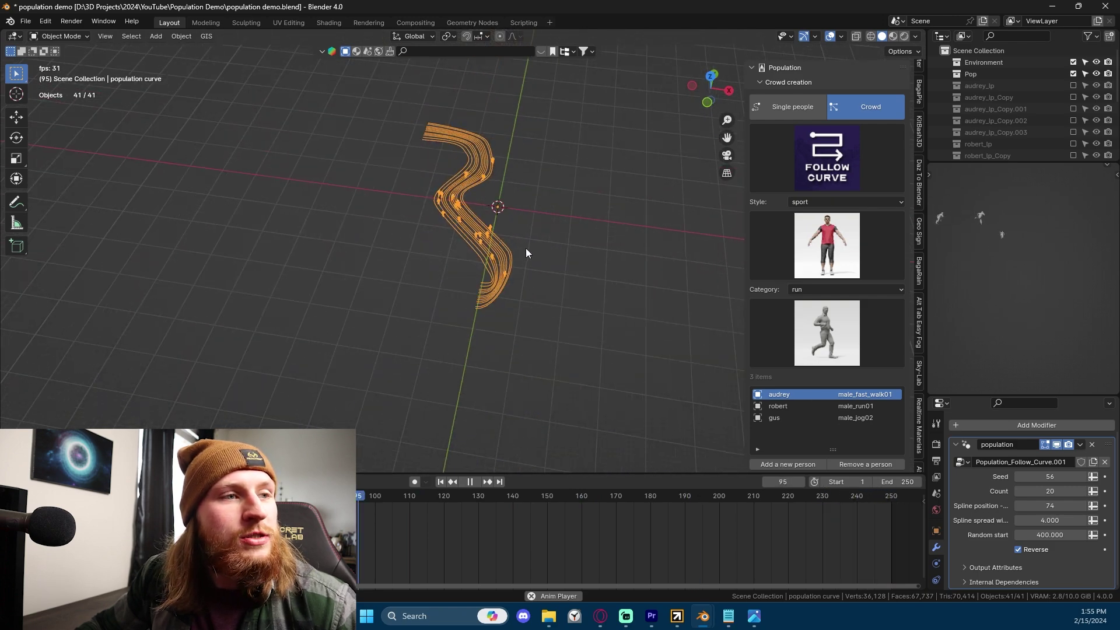
key("shift+a")
Step: Add a mesh plane and scale it up to cover the ground
mouse_move(527, 243)
left_click(573, 243)
key("s")
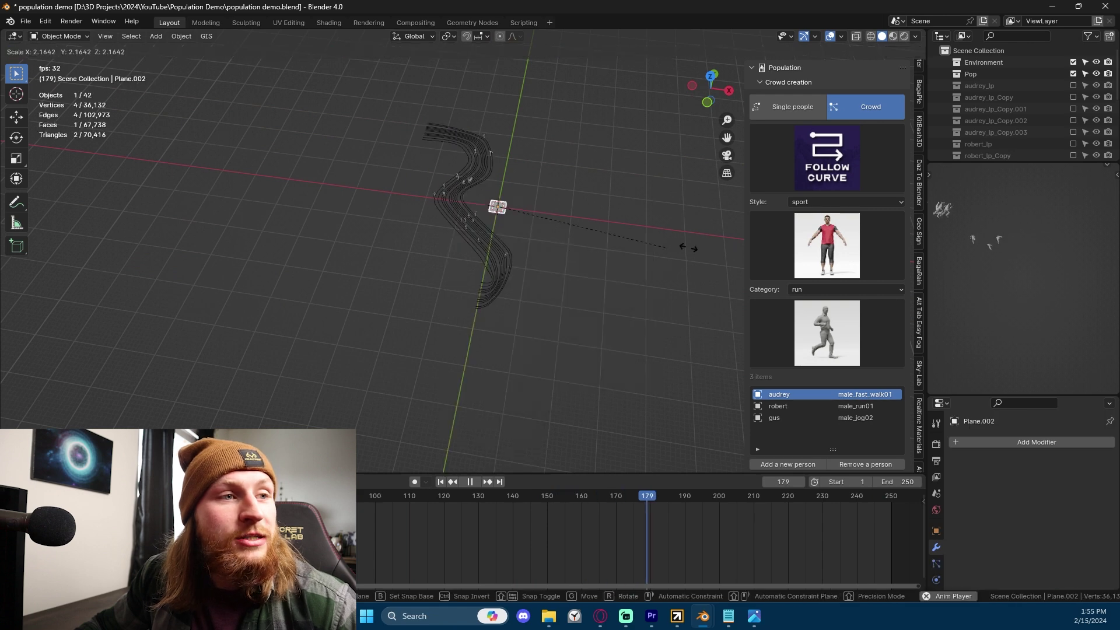
left_click(443, 217)
Step: Select the crowd curve and delete all of its points in Edit Mode
left_click(489, 165)
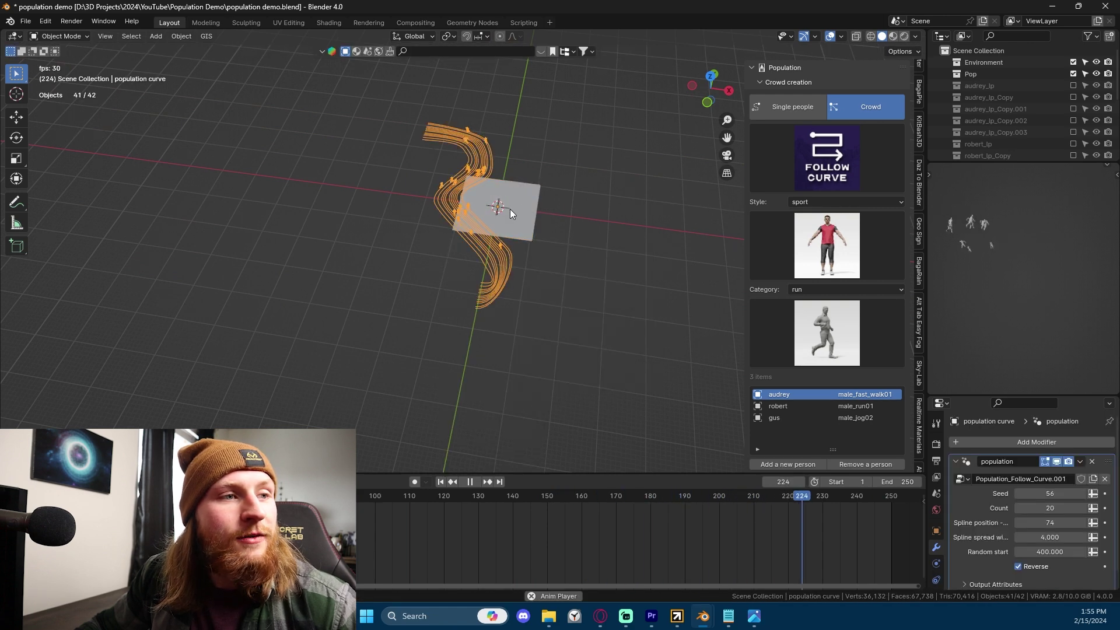
left_click(510, 209)
left_click(487, 166)
key("Tab")
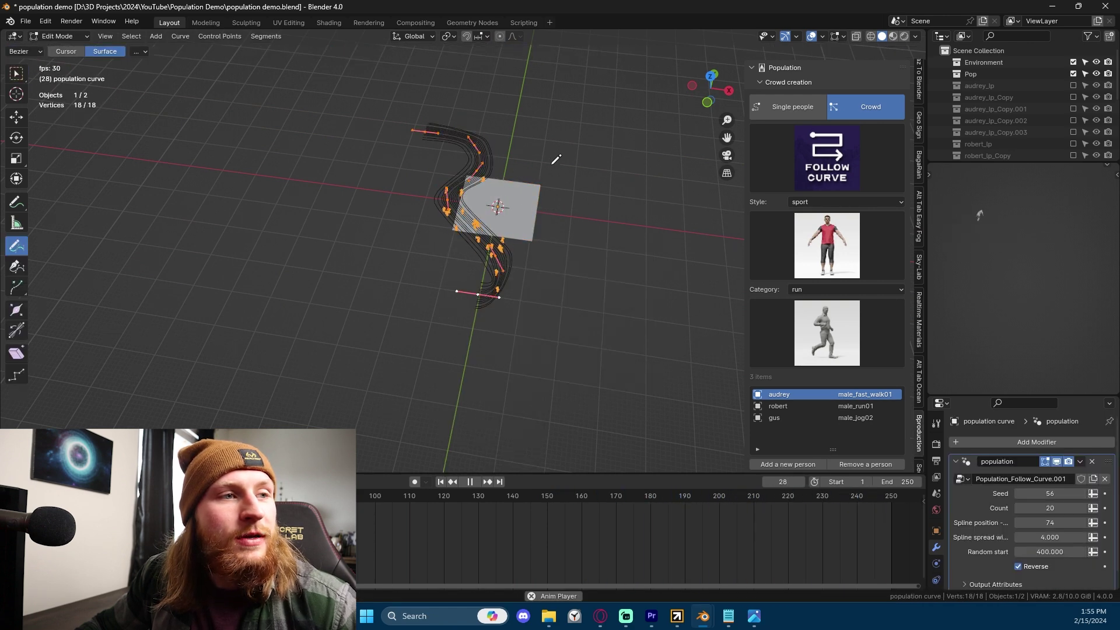
key("x")
left_click(551, 165)
Step: In top view, sketch a crowd path across the plane, then undo it
key("KP_7")
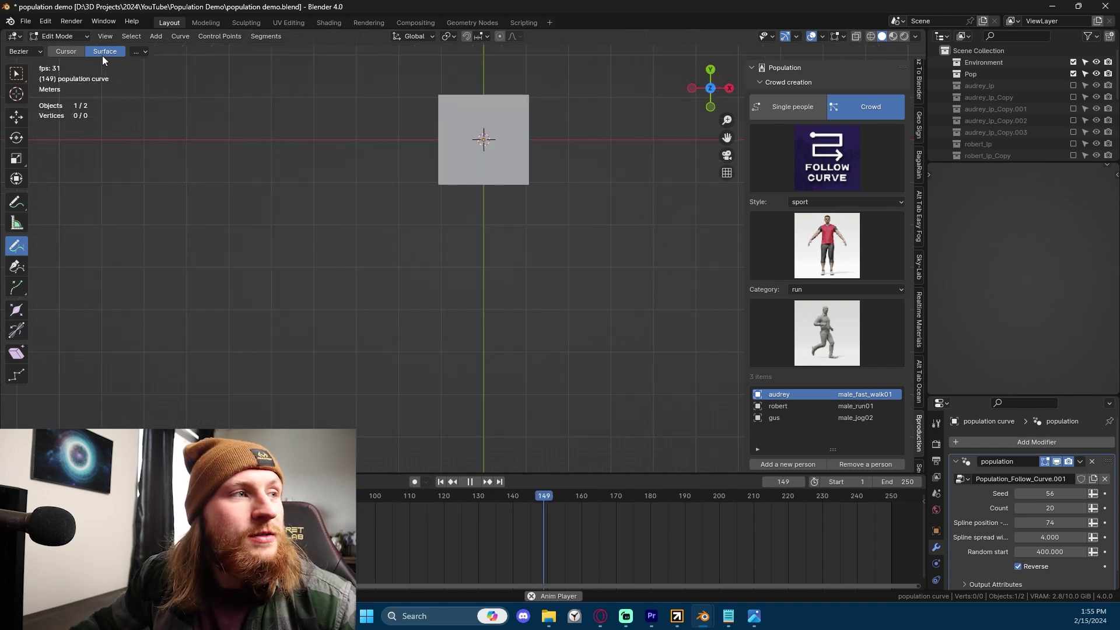
middle_click_drag(424, 108, 387, 250, "shift")
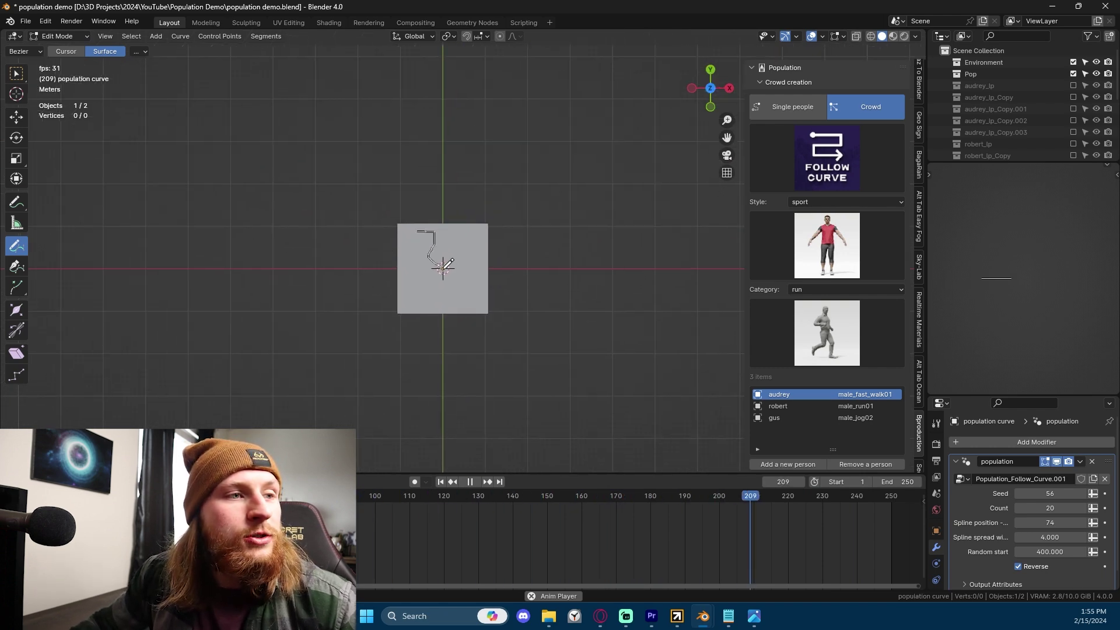
left_click_drag(445, 268, 461, 306)
scroll(516, 278, "up", 3)
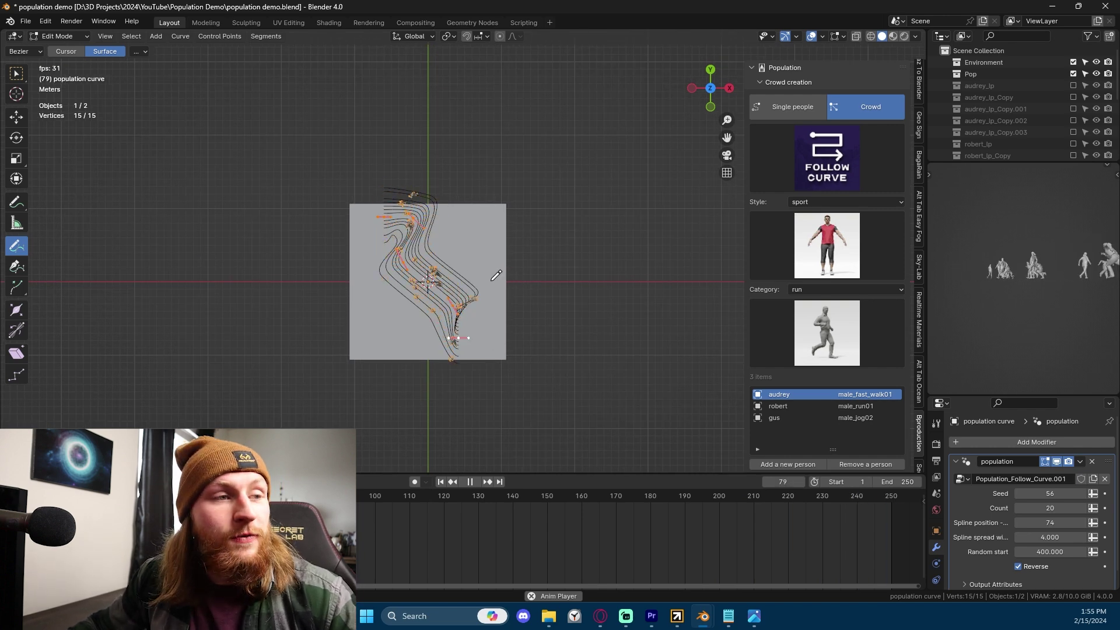
key("ctrl+z")
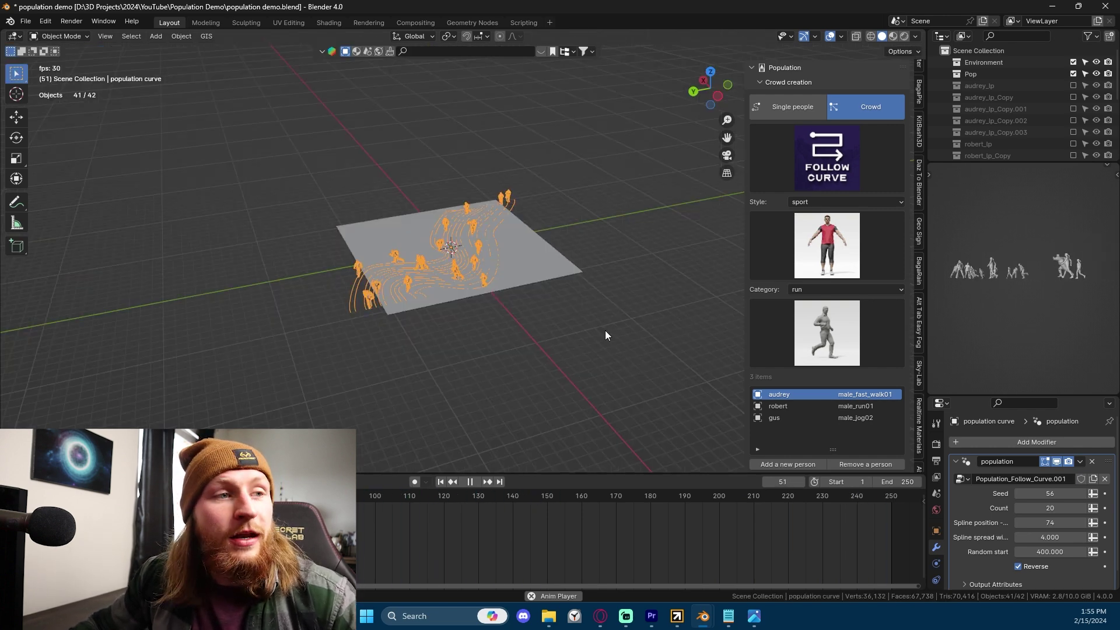
Step: Delete the crowd object and all remaining curve points, then switch to top view
key("x")
left_click(608, 324)
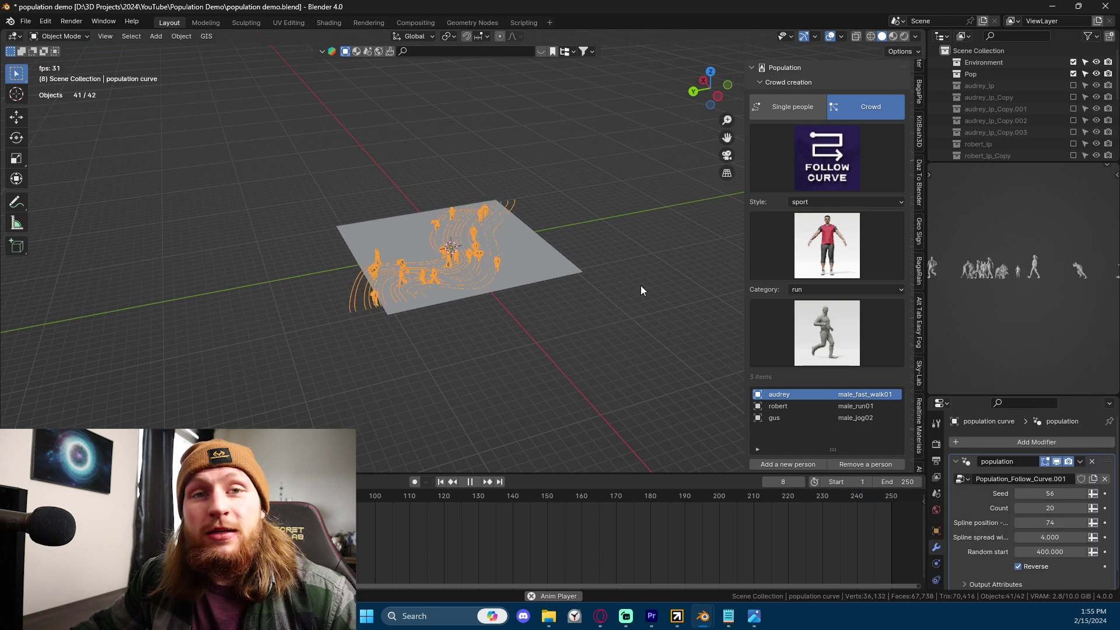
key("z")
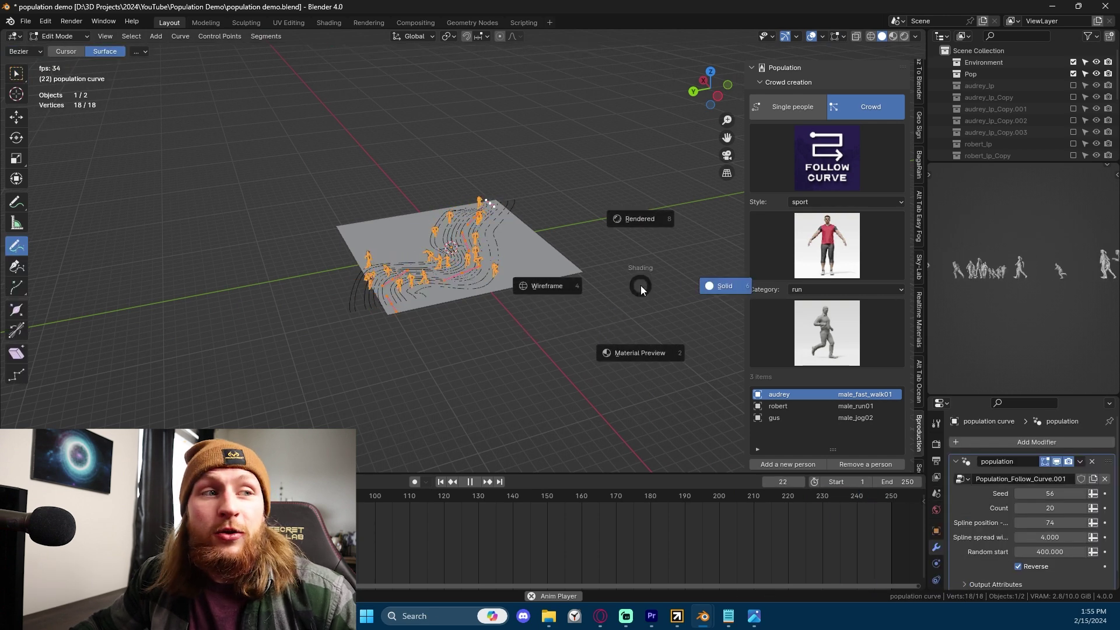
key("z")
key("x")
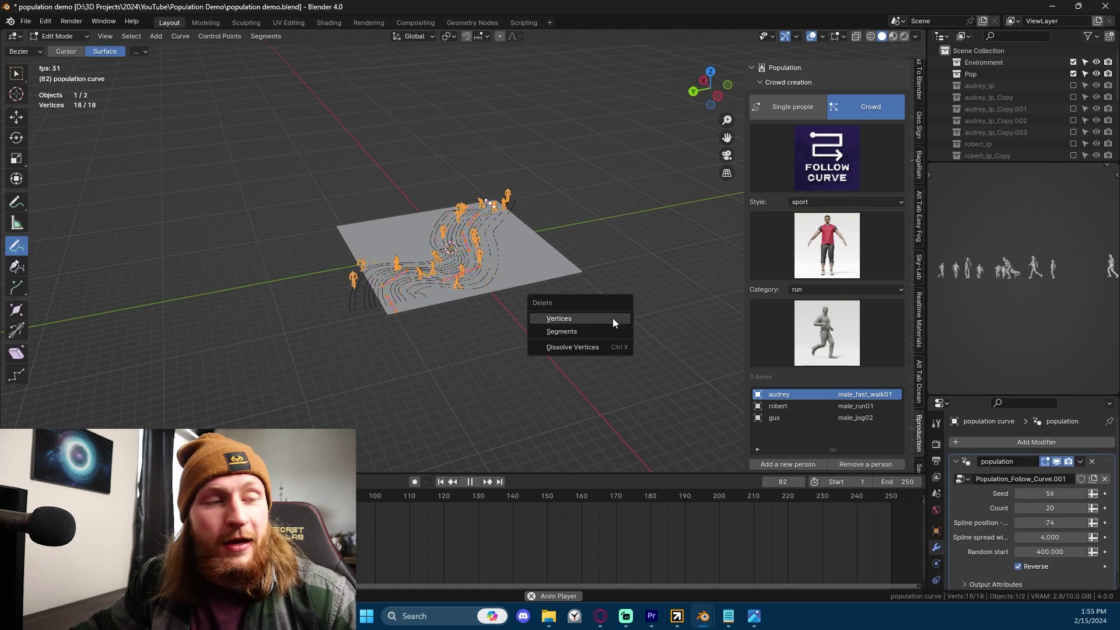
left_click(613, 320)
key("KP_7")
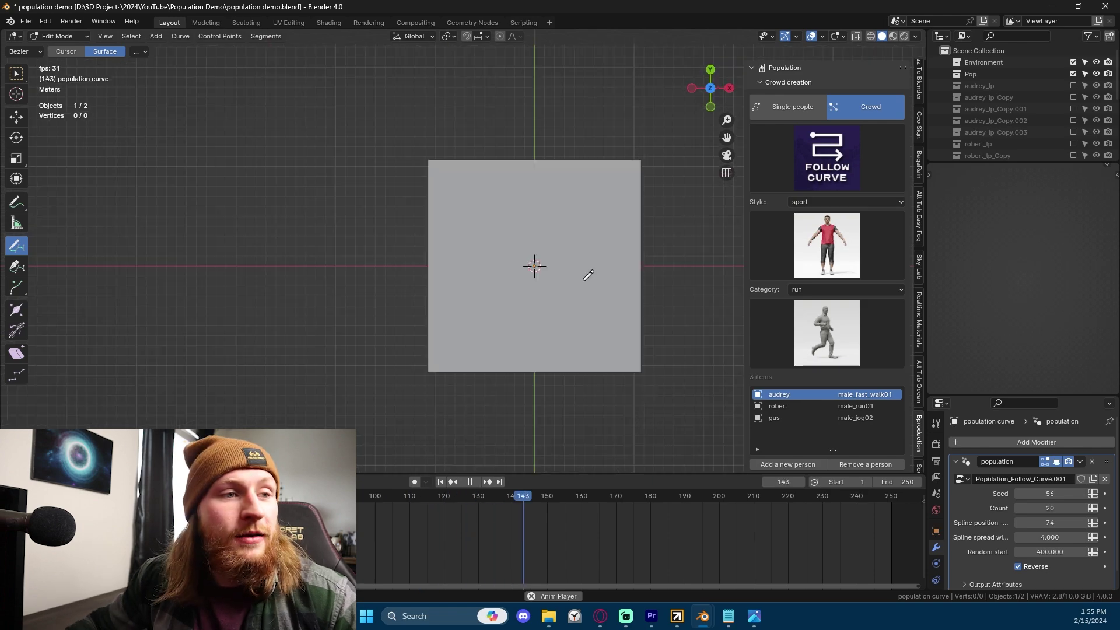
Step: Restore the concentric ring curves with crowd from Undo History and scale them up
key("ctrl+alt+z")
left_click(580, 281)
key("s")
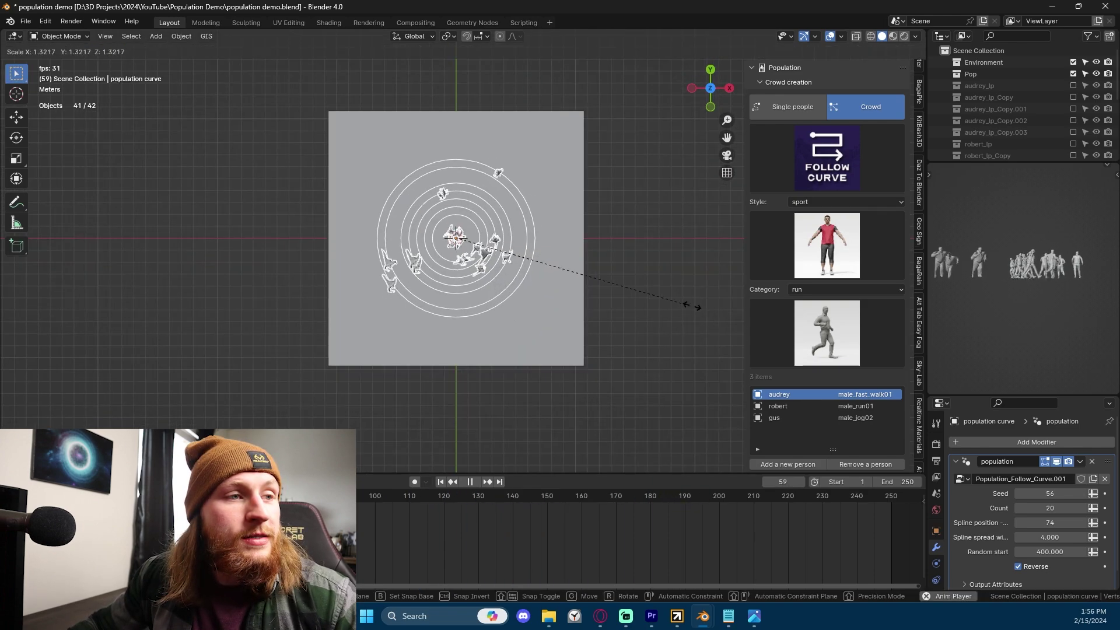
left_click(674, 304)
scroll(509, 286, "up", 6)
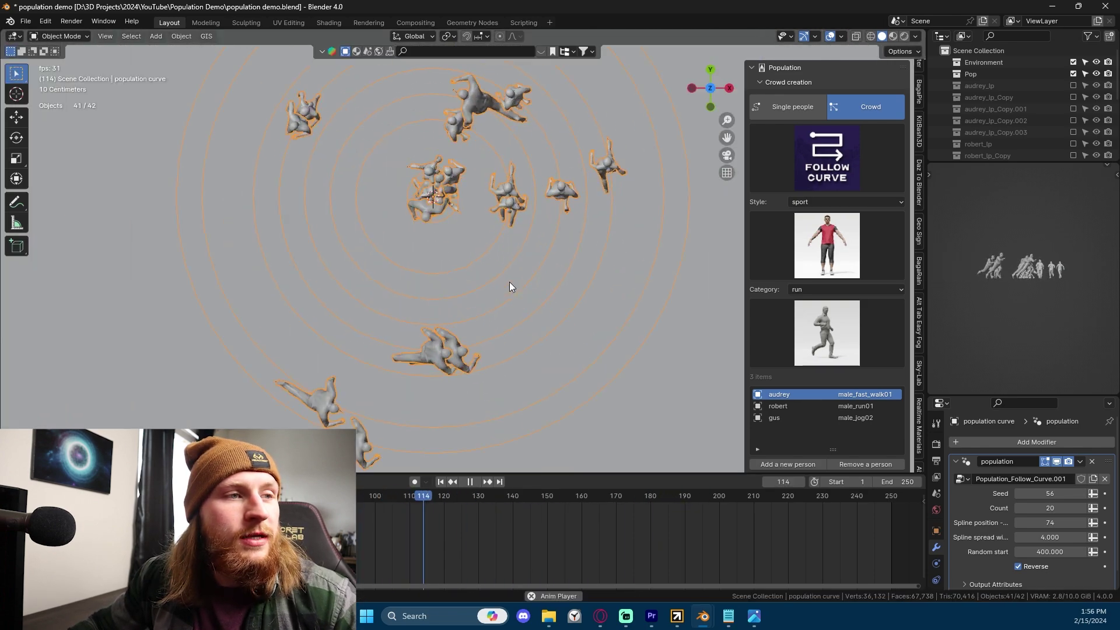
middle_click_drag(509, 281, 568, 263)
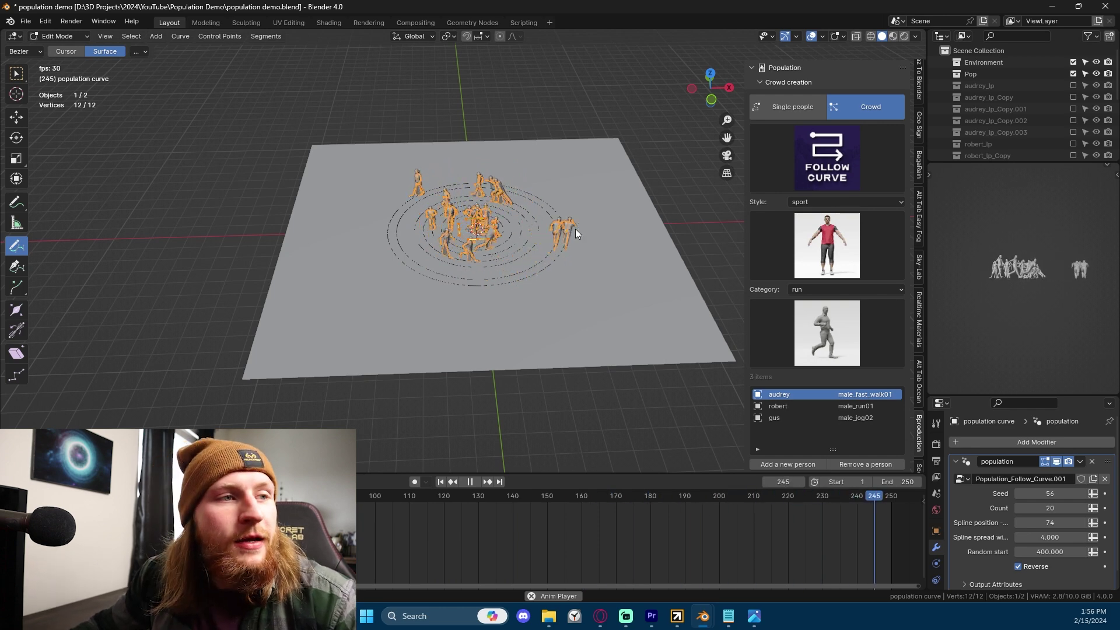
middle_click_drag(576, 229, 569, 266)
scroll(569, 266, "down", 3)
key("s")
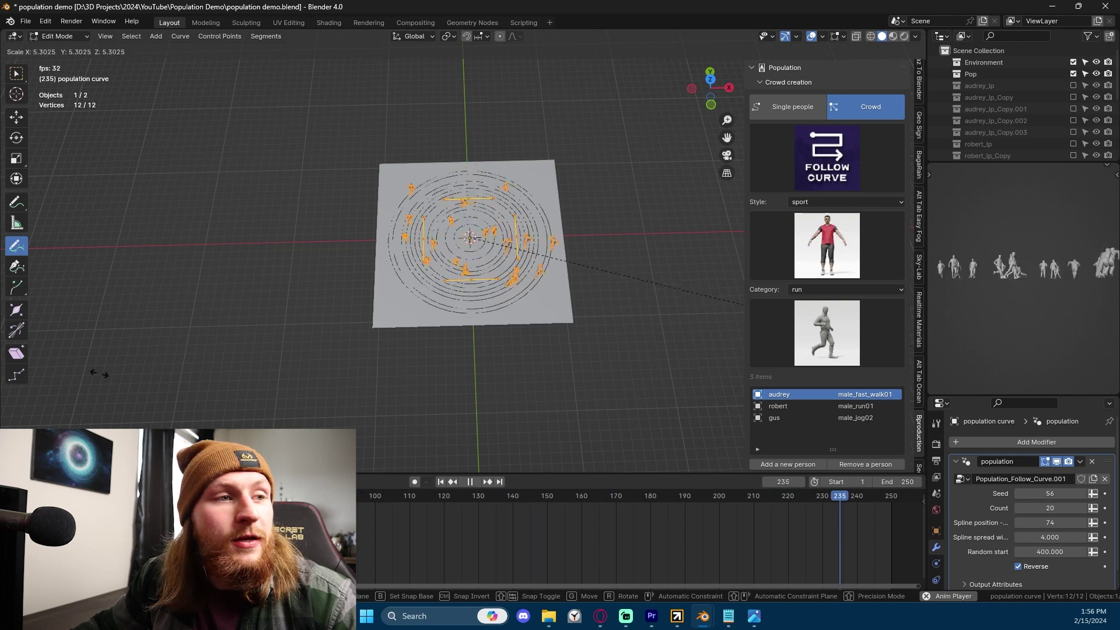
Step: Confirm the enlarged rings, raise the crowd count to 164, and widen the spline spread
left_click(227, 349)
key("Tab")
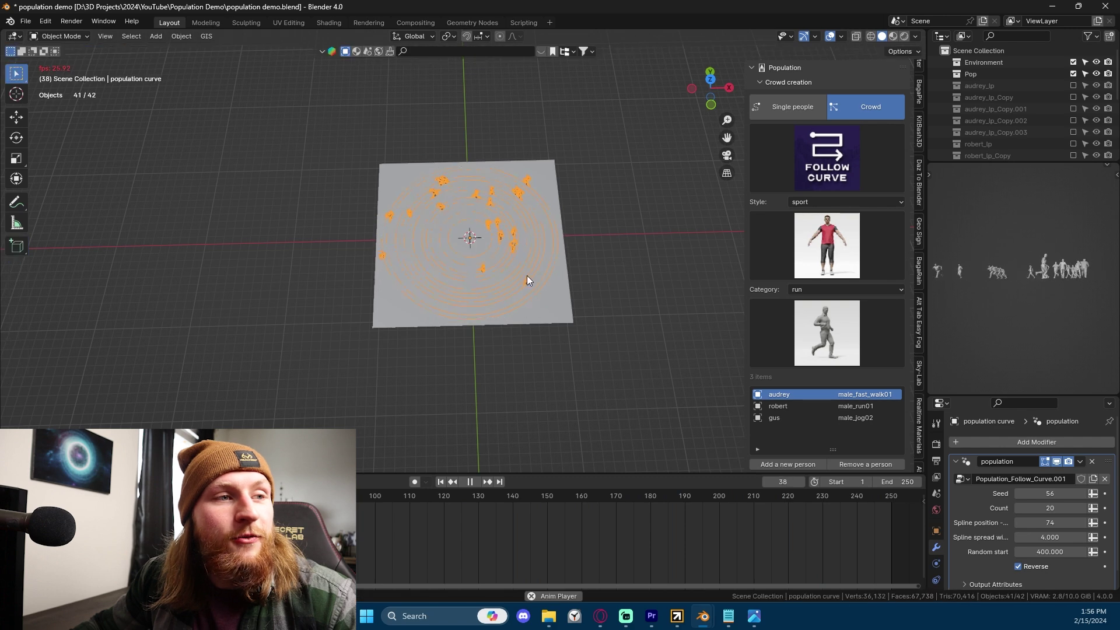
middle_click_drag(527, 275, 628, 274)
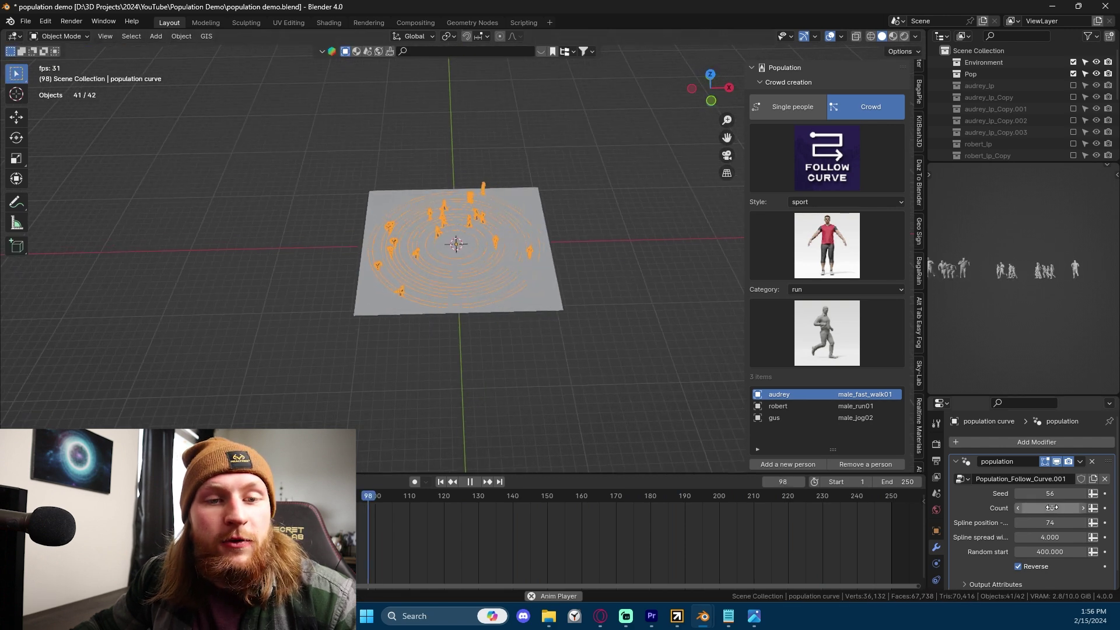
left_click_drag(1050, 509, 1074, 508)
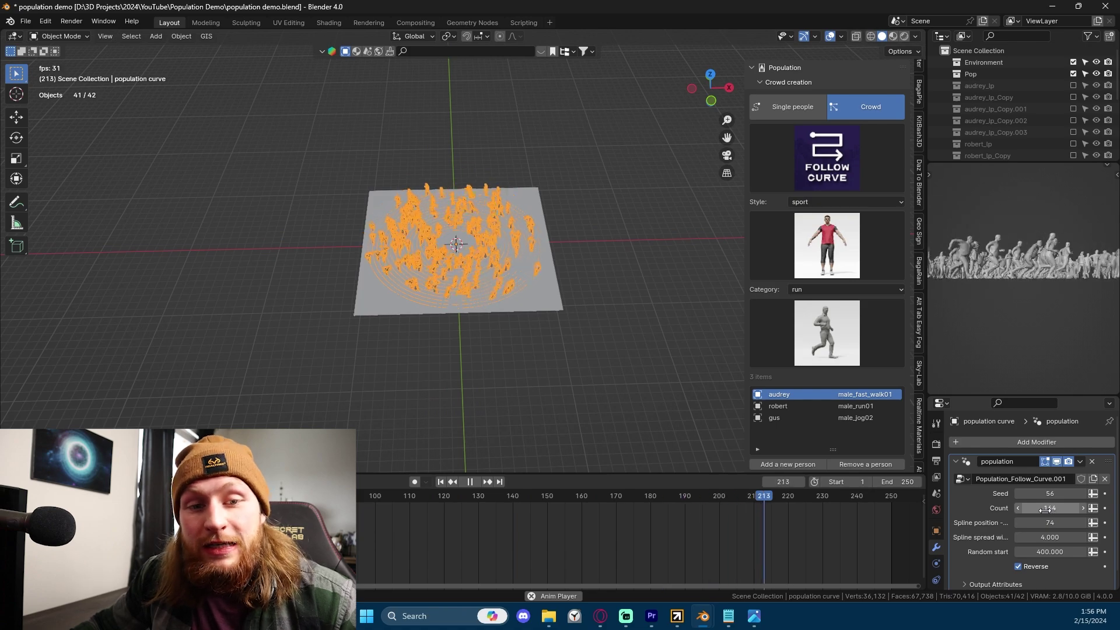
key("Tab")
scroll(604, 338, "up", 5)
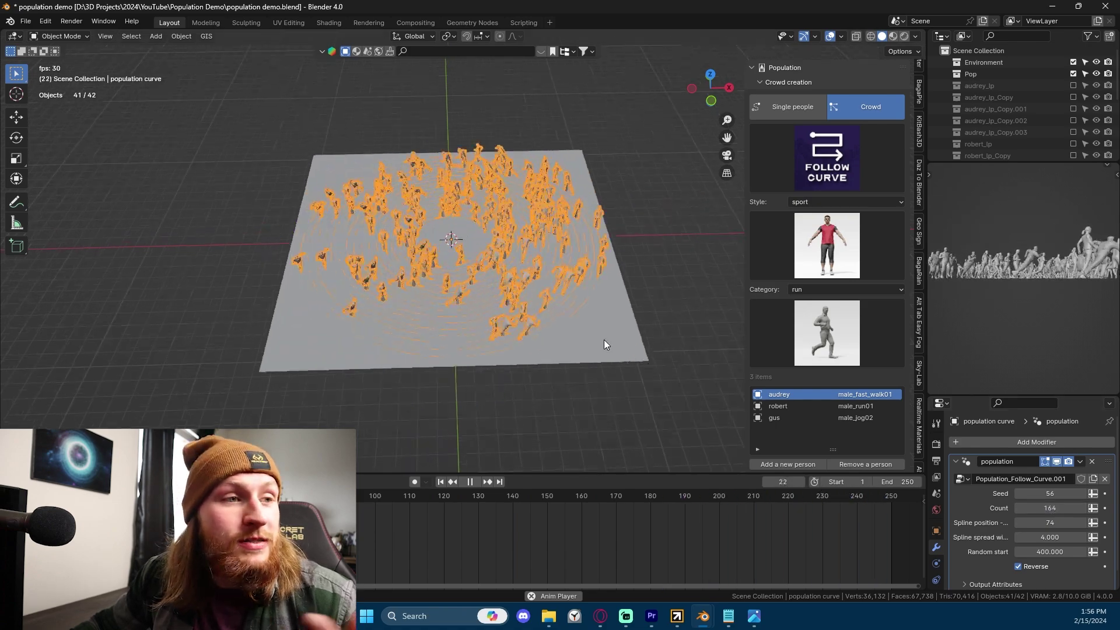
middle_click_drag(604, 339, 636, 270)
key("Tab")
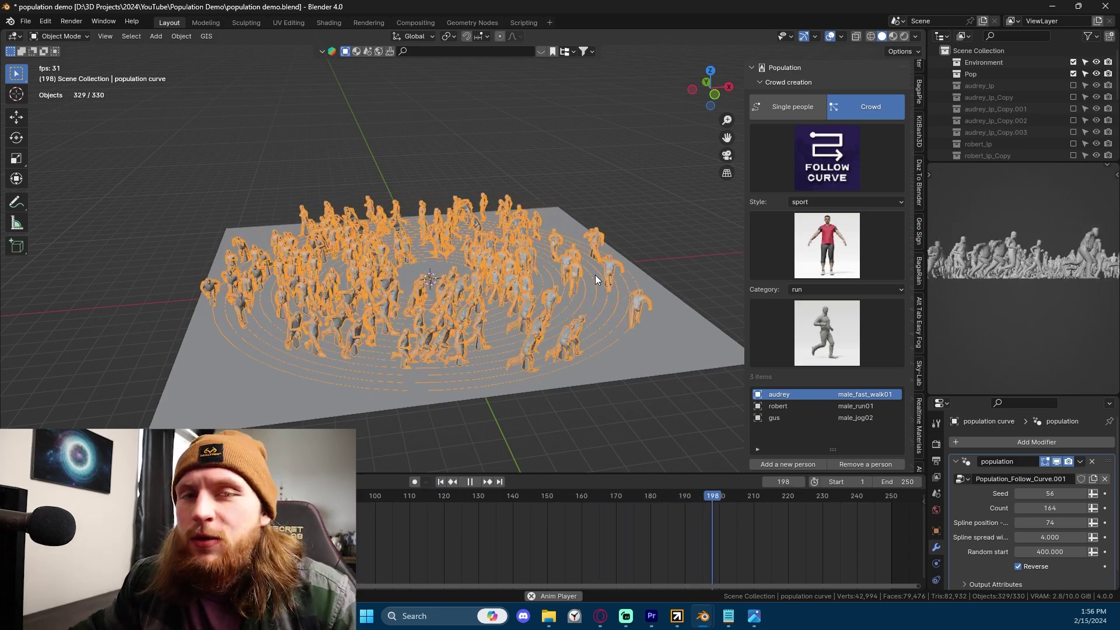
scroll(534, 269, "down", 3)
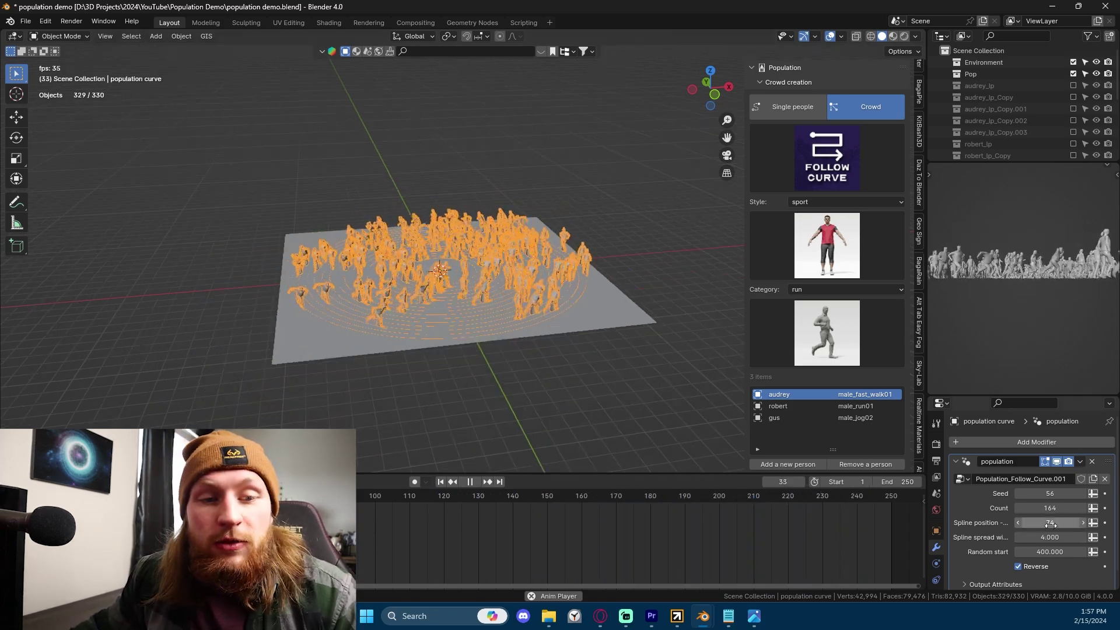
mouse_move(1050, 538)
left_mouse_down()
mouse_move(1082, 537)
mouse_move(1003, 545)
mouse_move(1039, 552)
left_mouse_up()
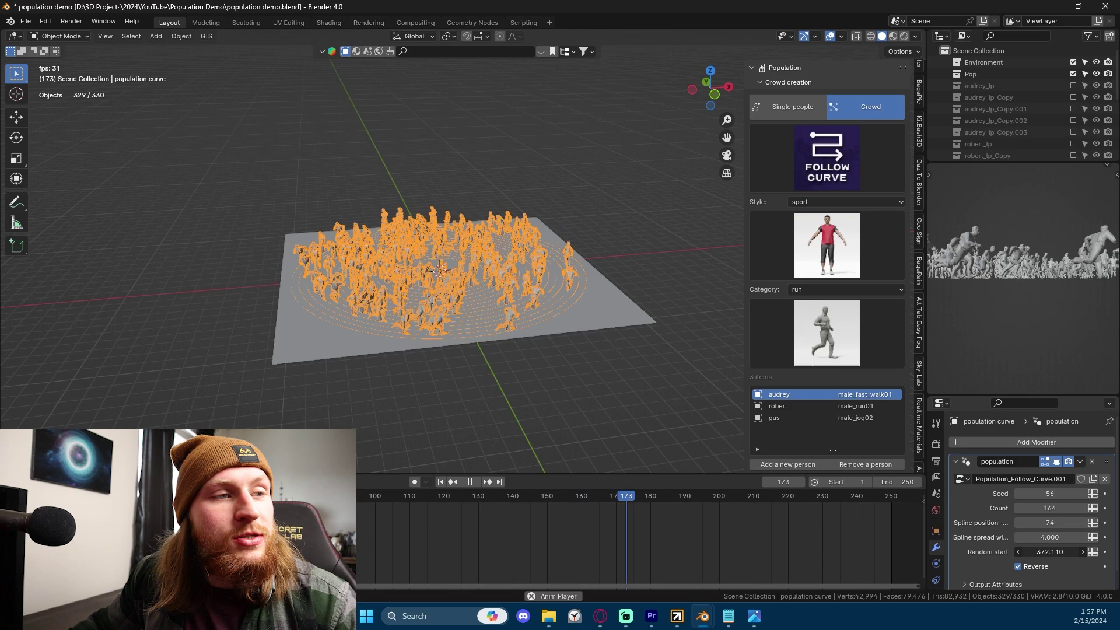
Step: Try a Random start of 0, stop playback, then set Random start back to 400
double_click(1045, 552)
type("0")
key("Return")
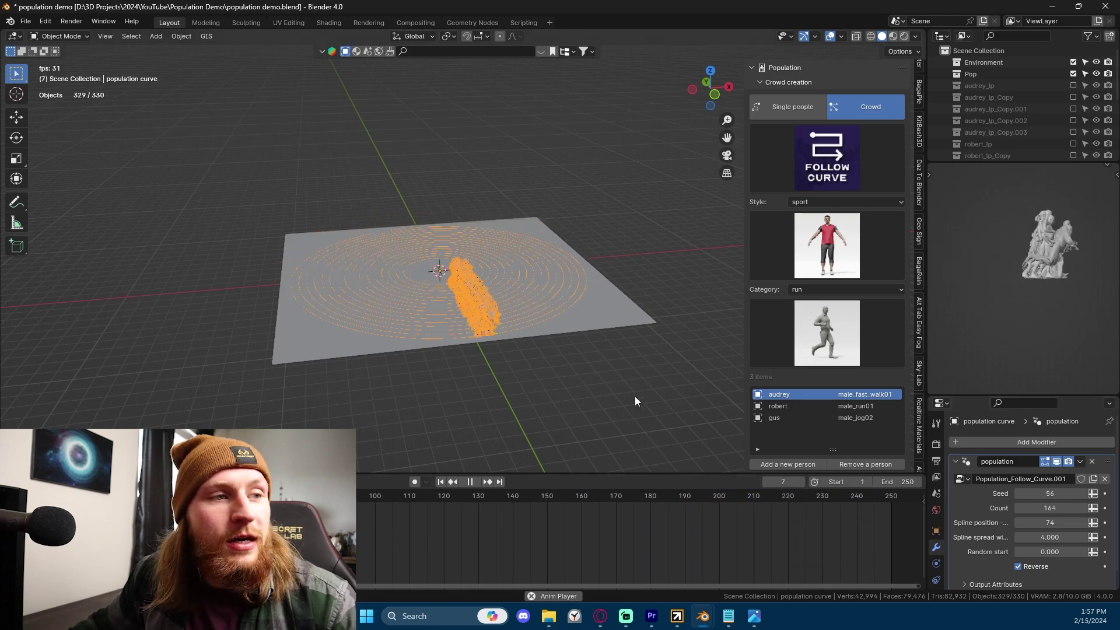
key("space")
scroll(516, 317, "up", 5)
middle_click_drag(543, 383, 582, 344)
scroll(578, 343, "down", 5)
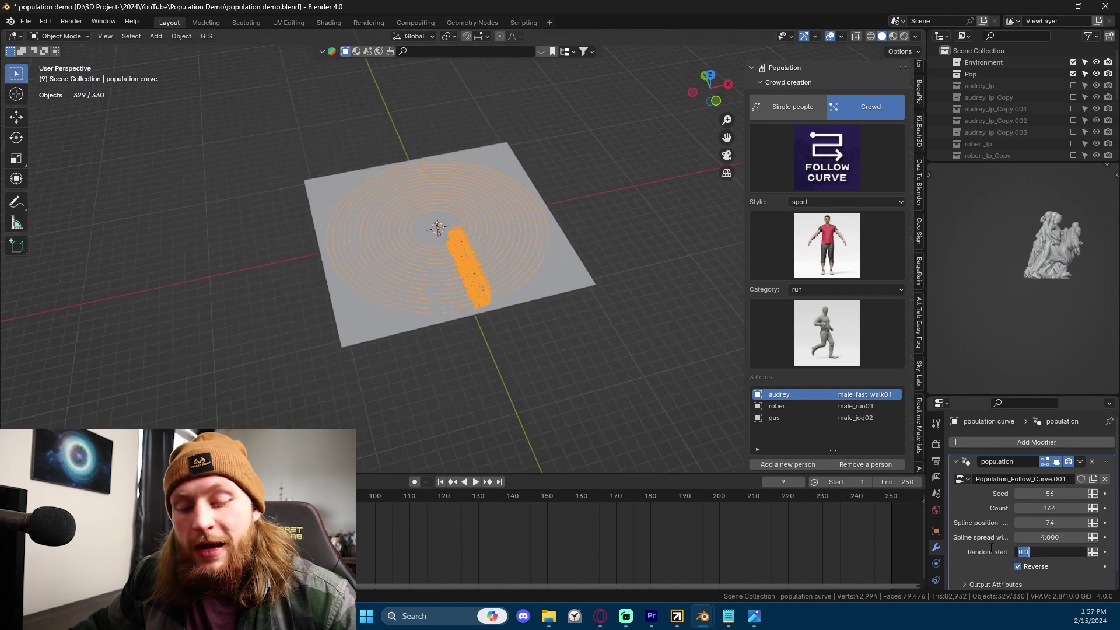
key("Return")
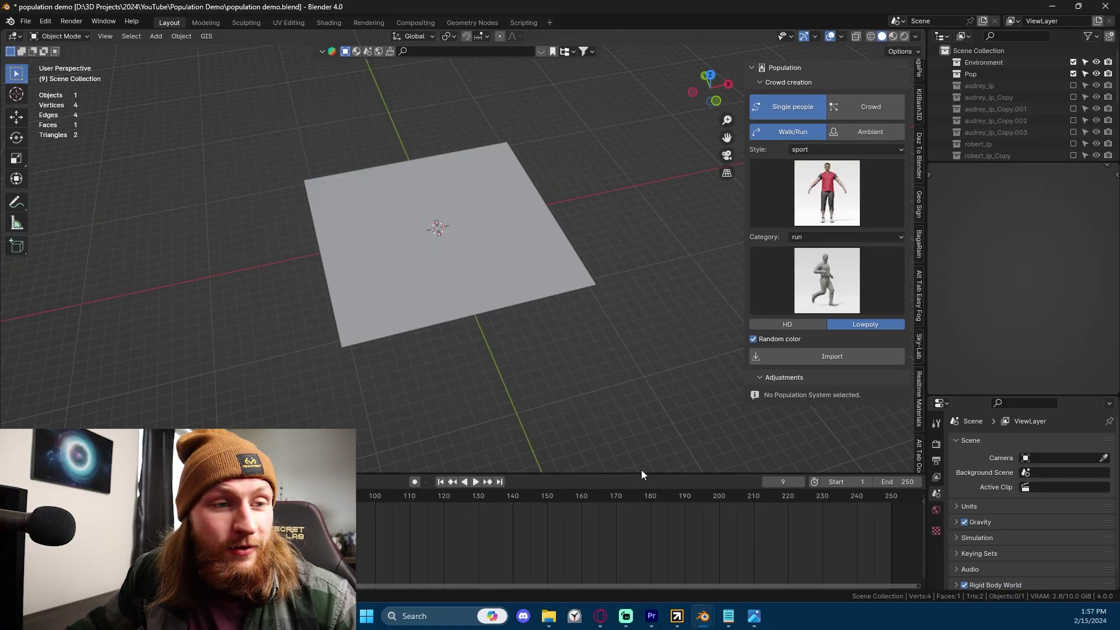
Step: Switch the single-person import to Ambiant animations with the communication category
left_click_drag(641, 473, 627, 558)
left_click(854, 278)
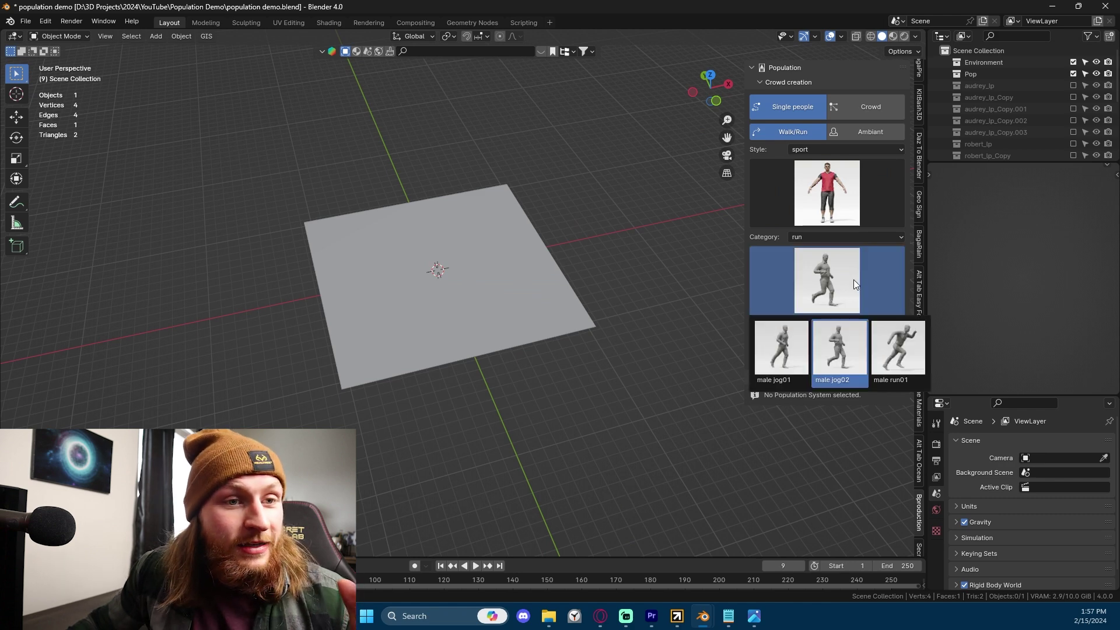
left_click(853, 278)
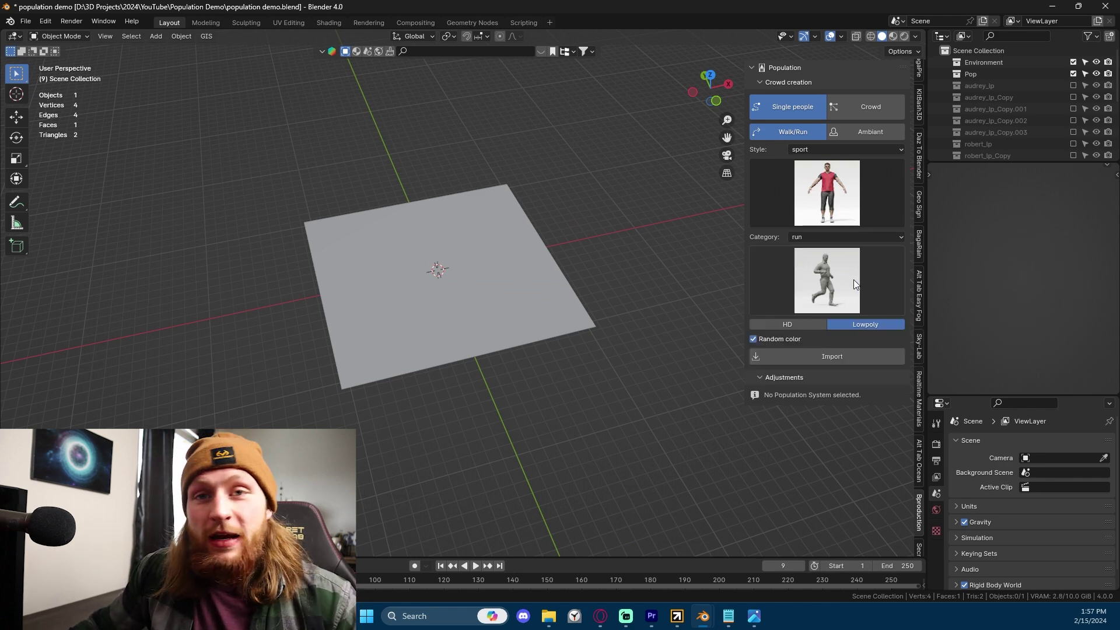
left_click(858, 132)
left_click(793, 132)
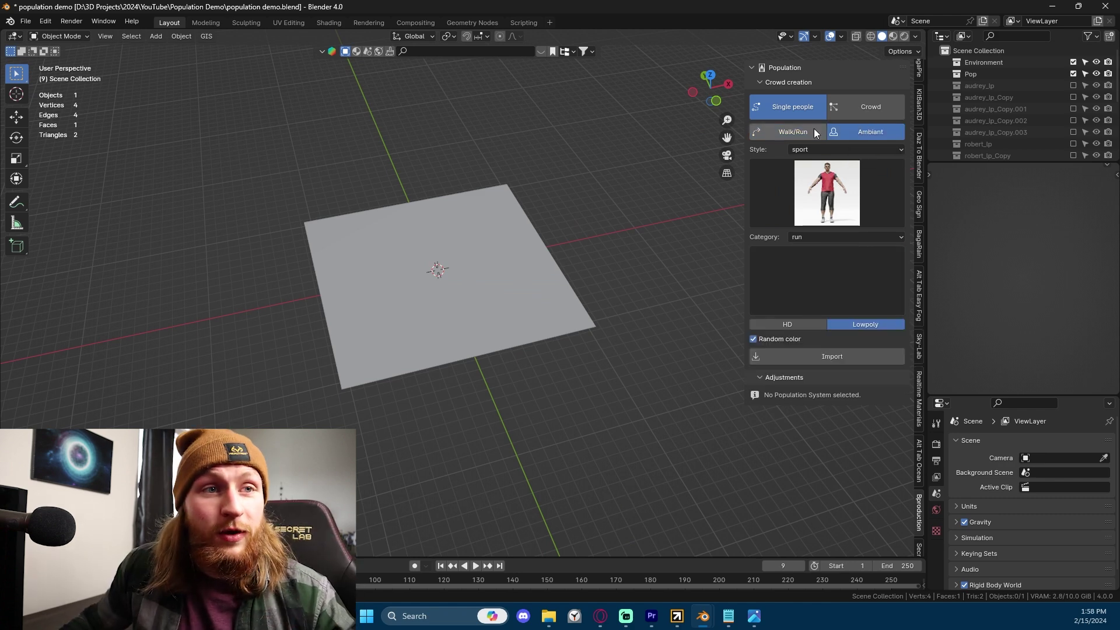
left_click(867, 132)
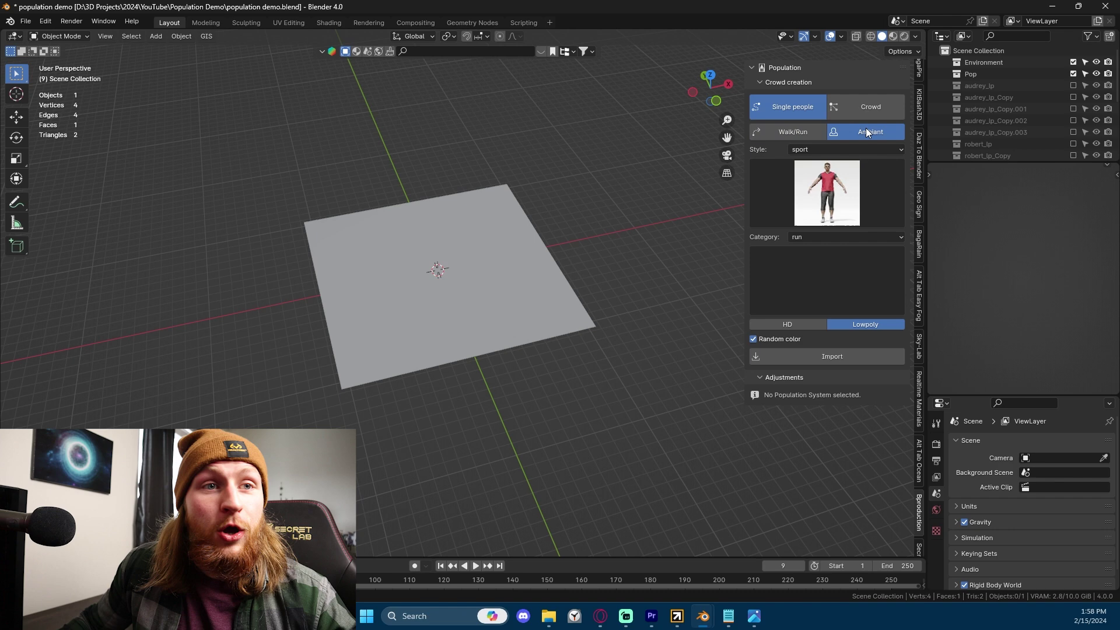
left_click(807, 237)
left_click(825, 270)
left_click(827, 271)
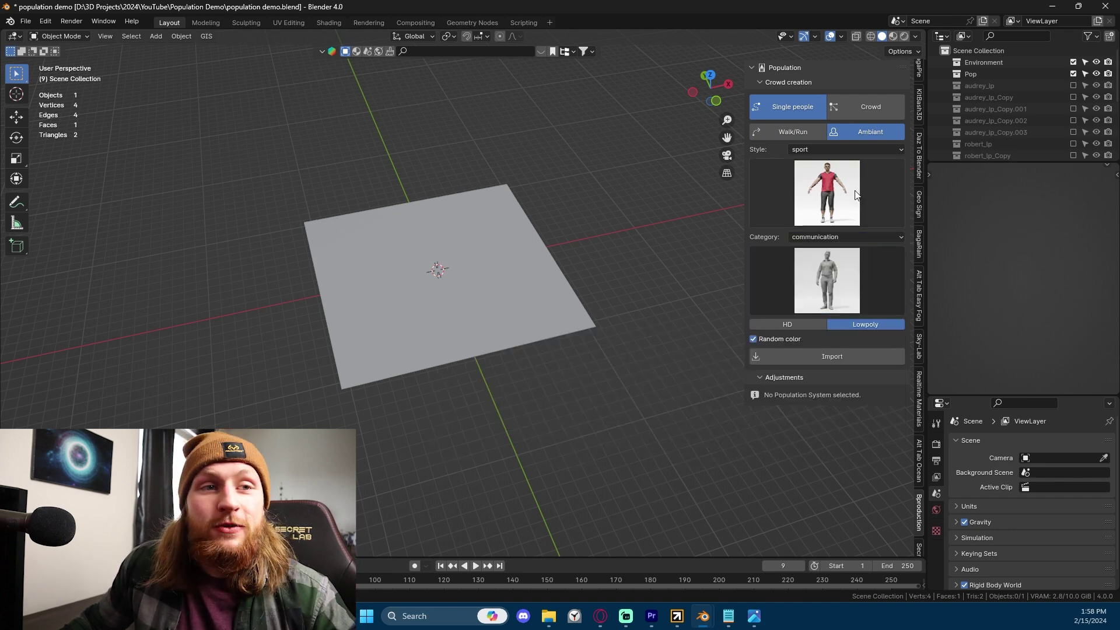
left_click(848, 183)
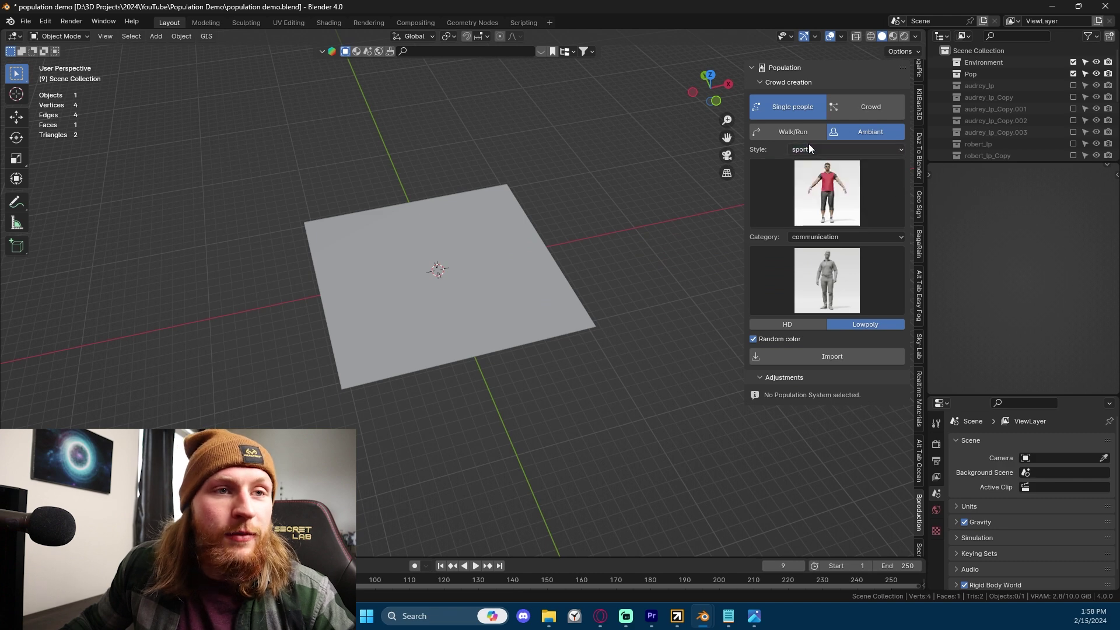
Step: Set the character style to business and pick christopher, the man in the teal jacket
left_click(808, 147)
left_click(831, 189)
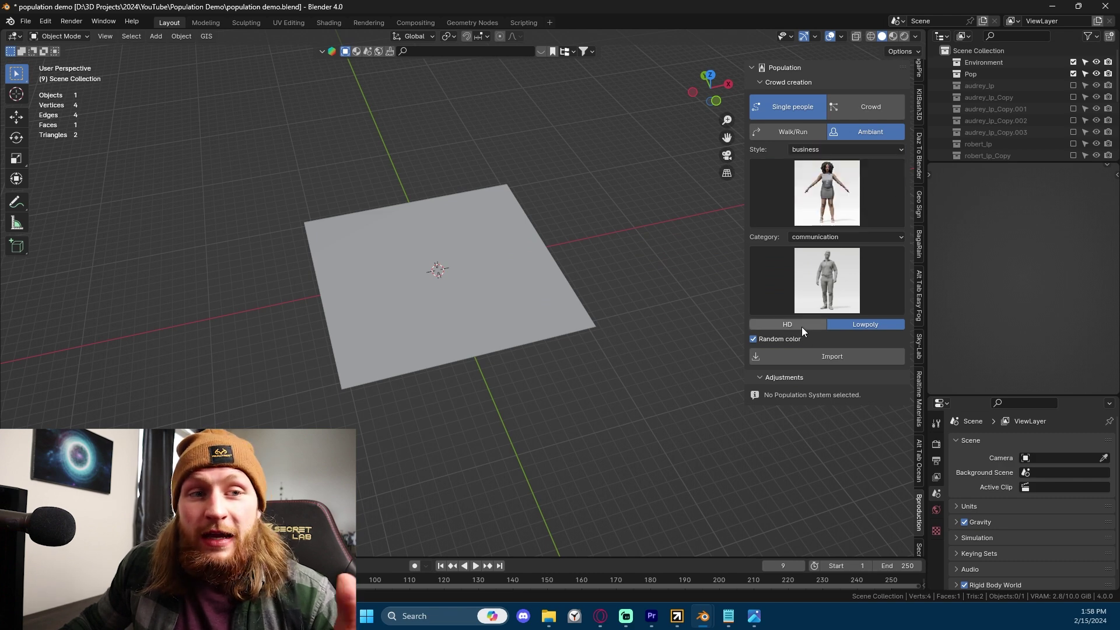
left_click(829, 217)
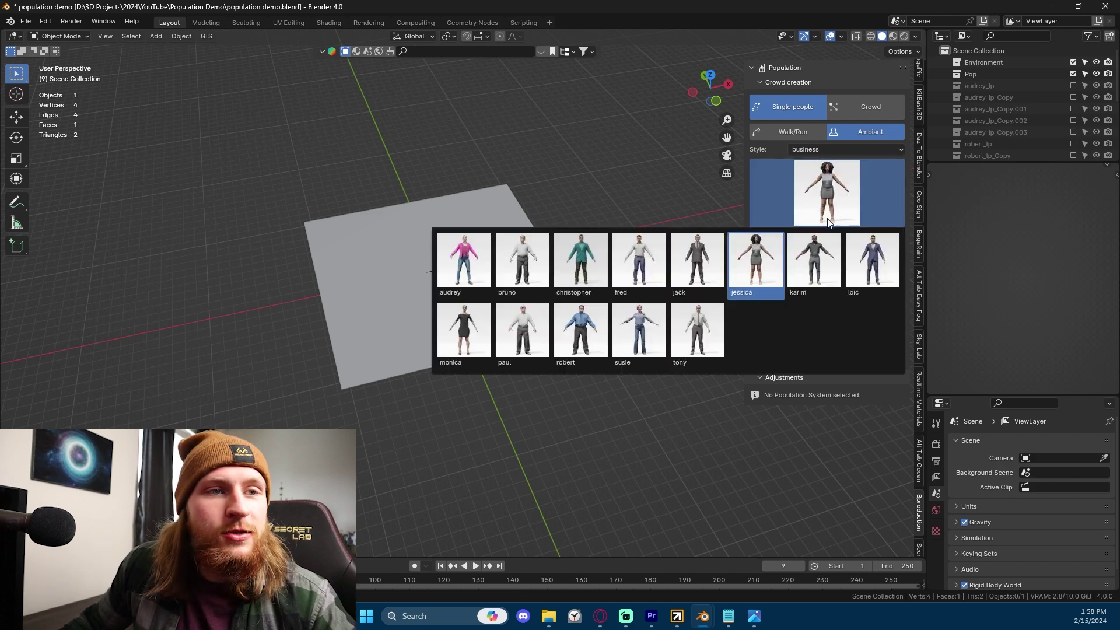
left_click(583, 261)
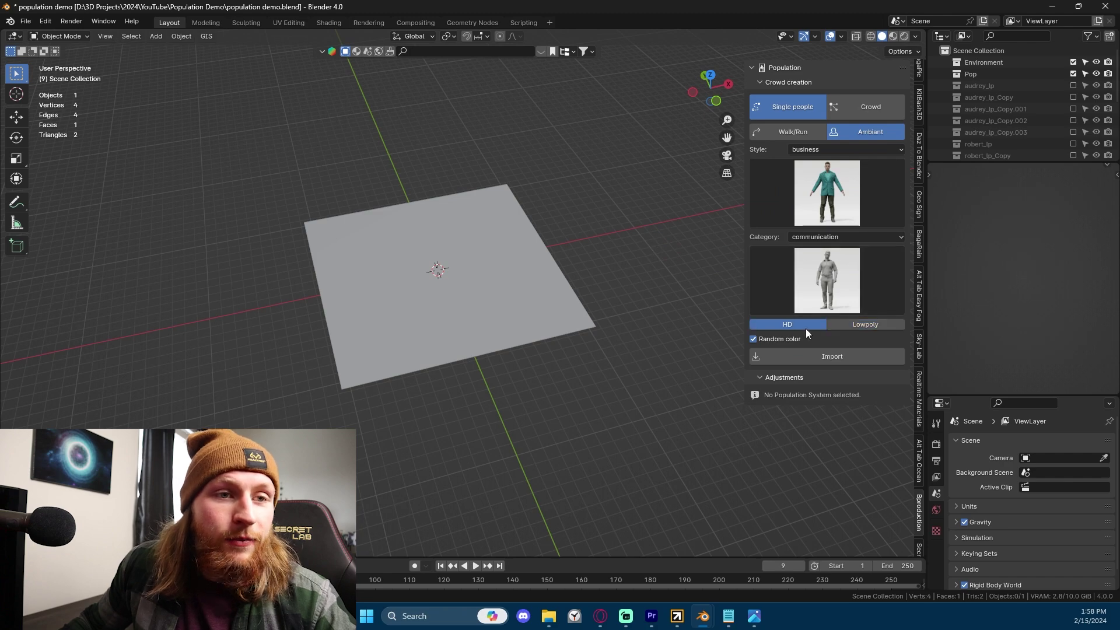
Step: Import the business character christopher onto the plane
middle_click_drag(557, 318, 516, 306)
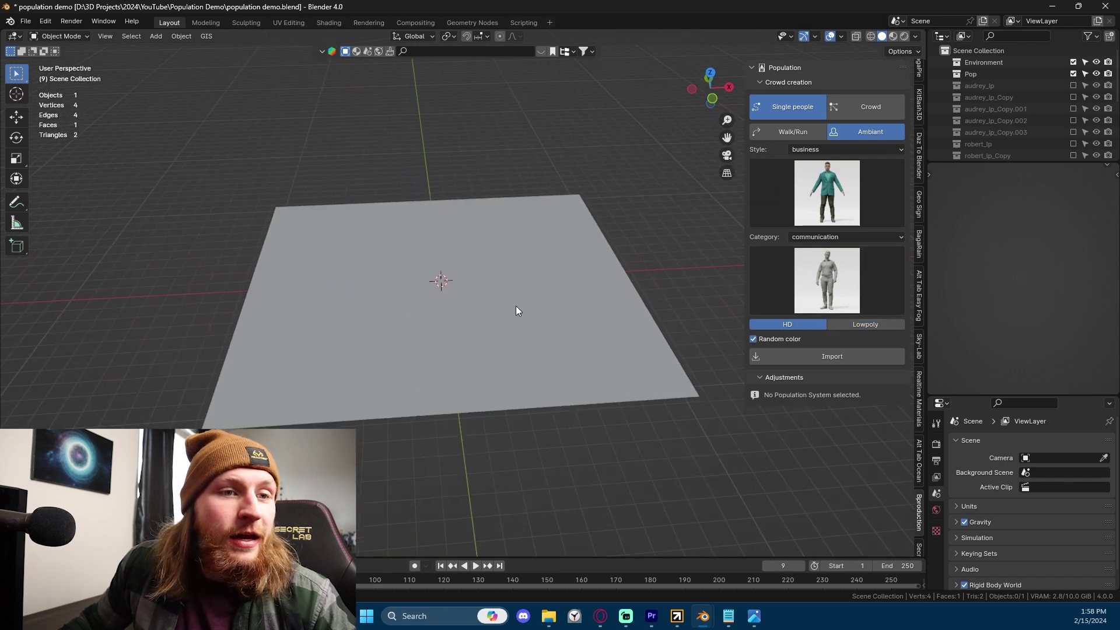
left_click(805, 359)
scroll(491, 269, "up", 5)
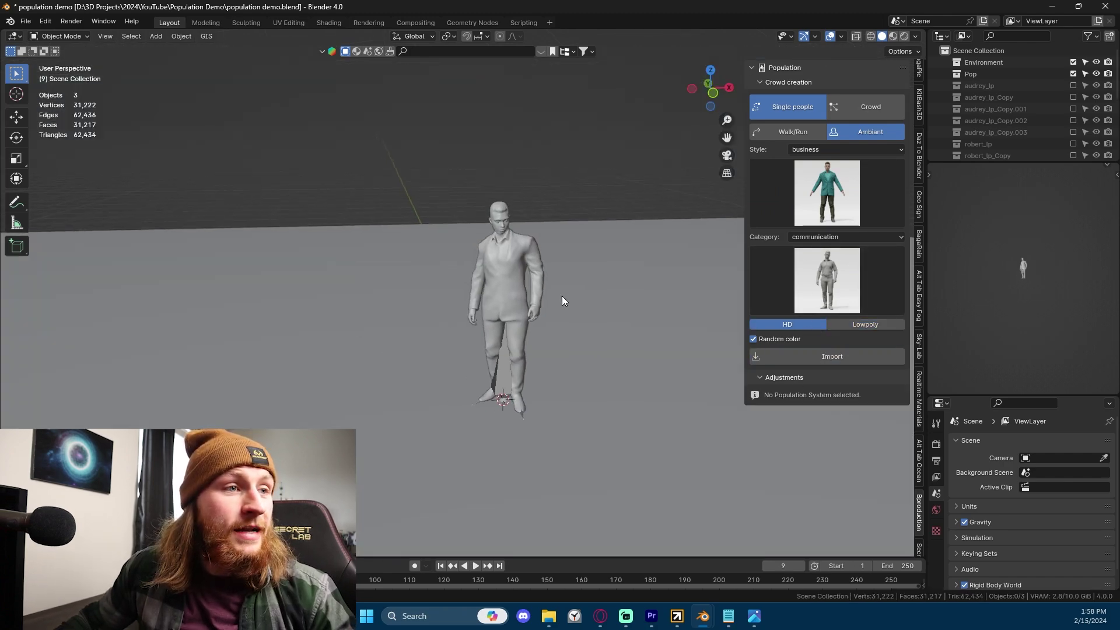
scroll(588, 269, "down", 2)
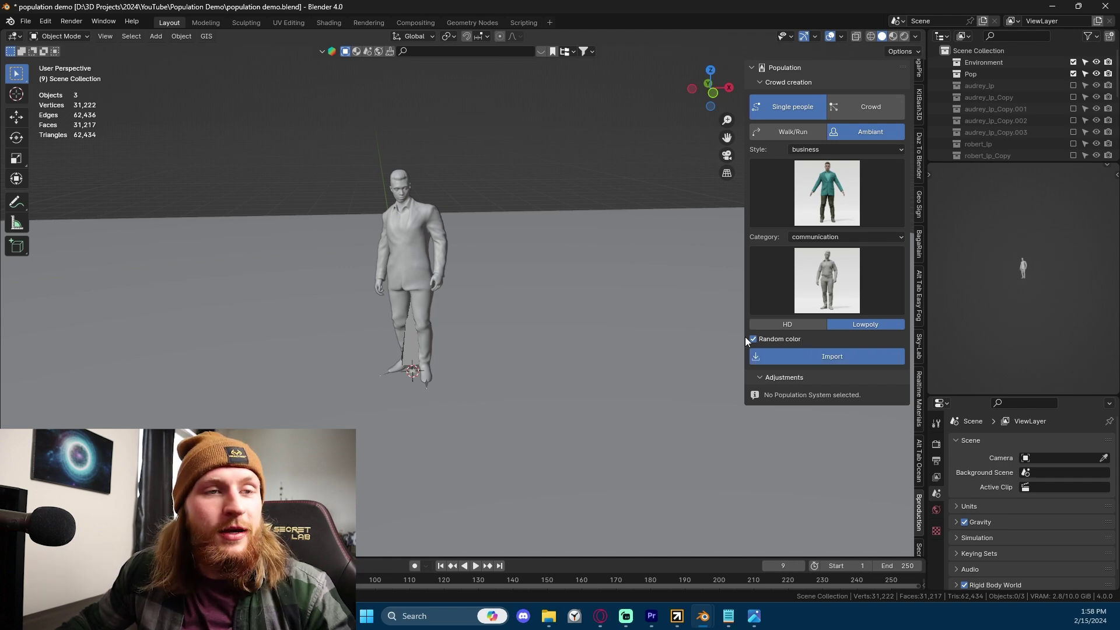
Step: Select the HD and low-poly characters in turn and view them in Rendered shading
middle_click_drag(584, 270, 541, 290)
left_click(396, 251)
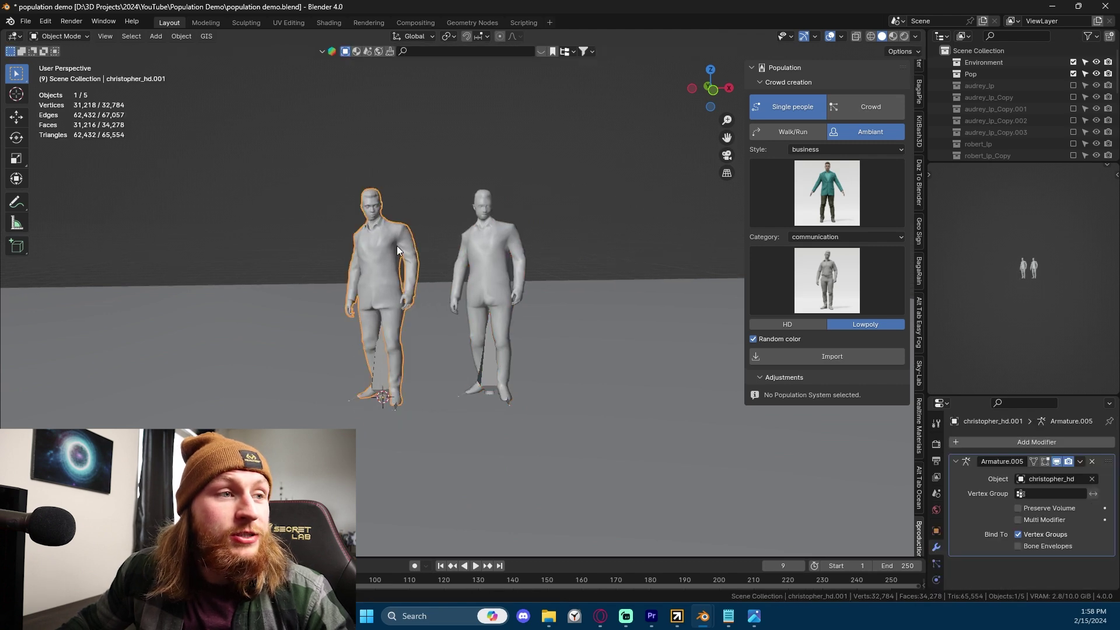
left_click(491, 229)
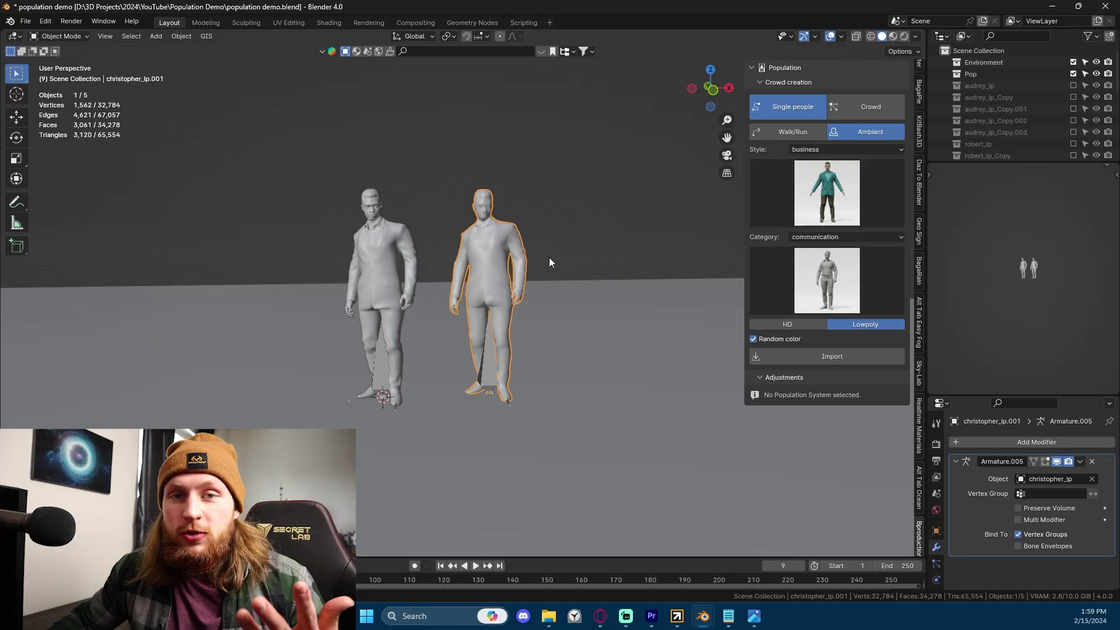
scroll(426, 229, "up", 2)
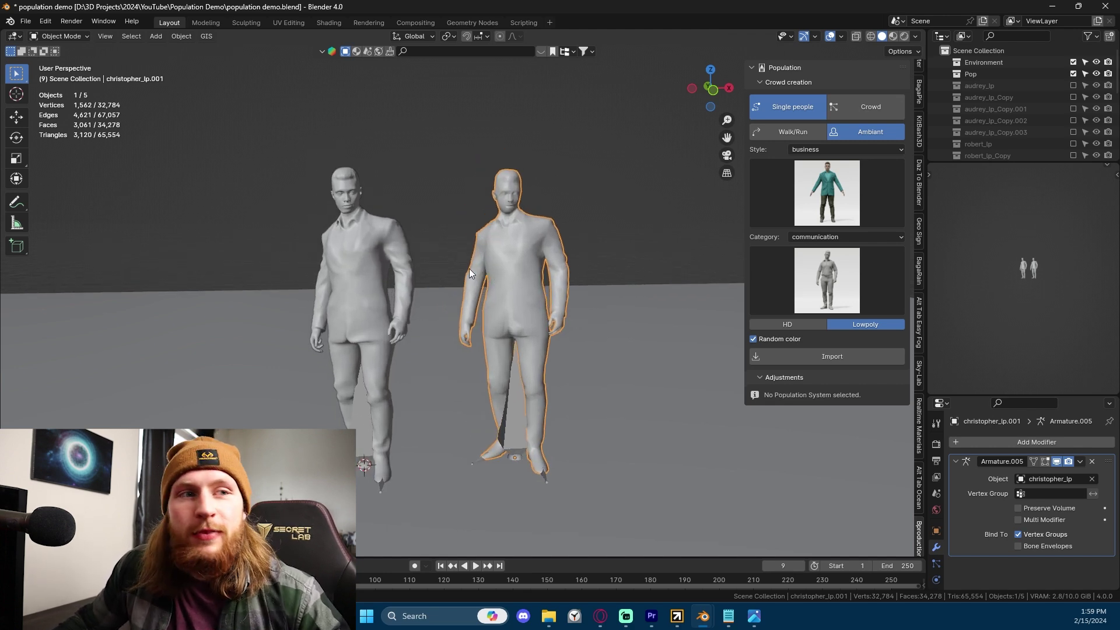
key("z")
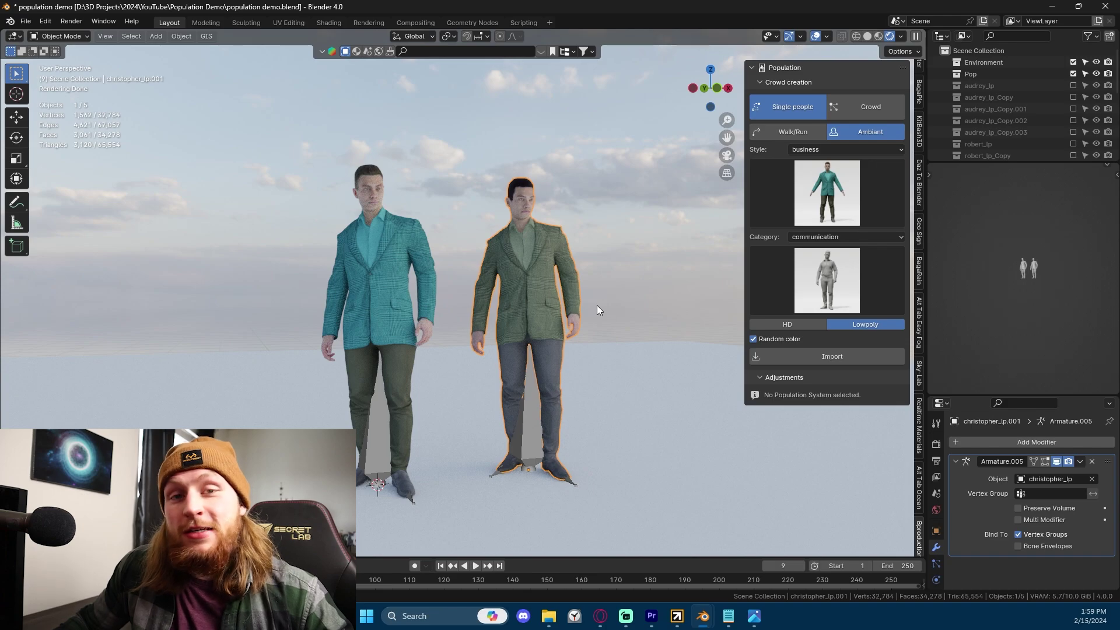
scroll(340, 194, "up", 4)
scroll(448, 267, "down", 3)
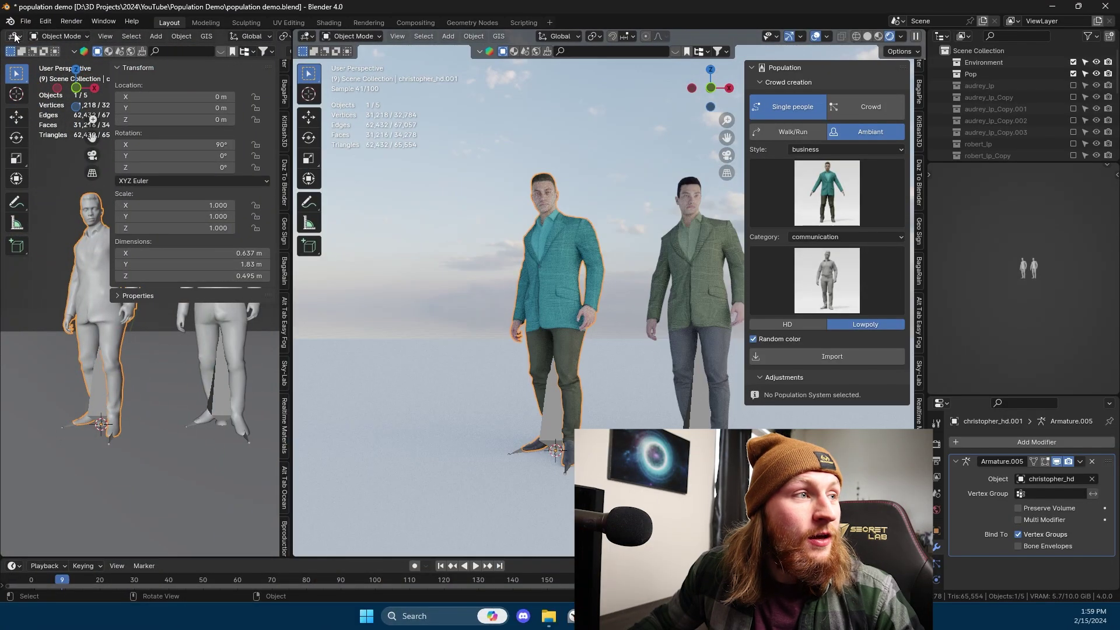
Step: Switch the left area to the Shader Editor and frame the character's node tree
left_click(13, 36)
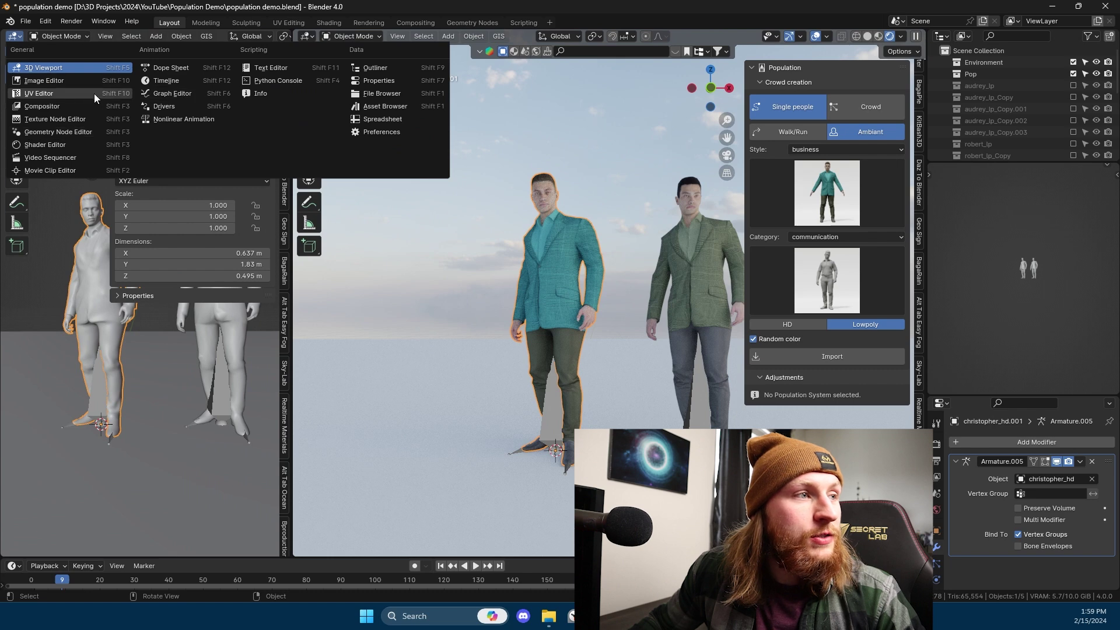
left_click(79, 145)
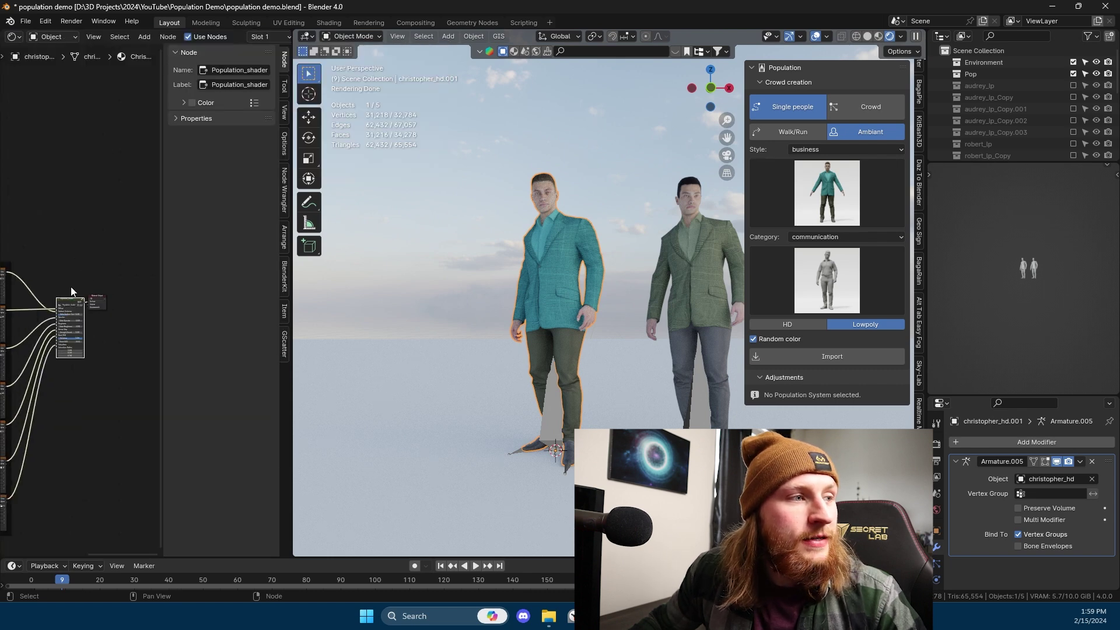
key("Home")
scroll(90, 181, "up", 3)
key("n")
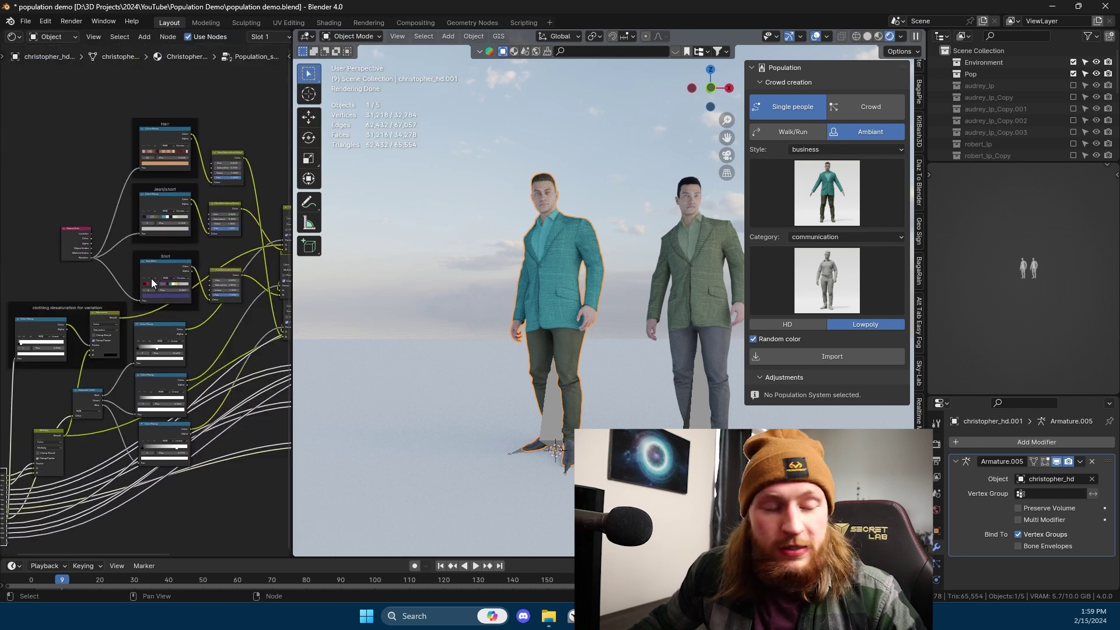
scroll(80, 217, "up", 2)
scroll(70, 222, "up", 3)
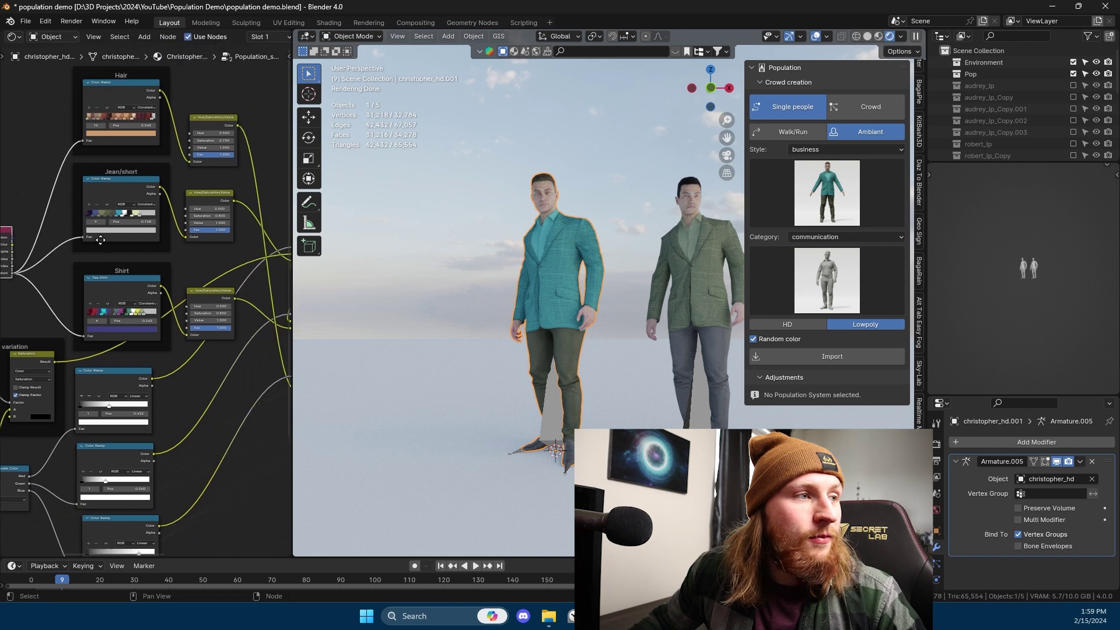
Step: Zoom in on the Jean/short and Tee Shirt colour ramp nodes
left_click_drag(84, 195, 145, 197)
right_click(144, 197)
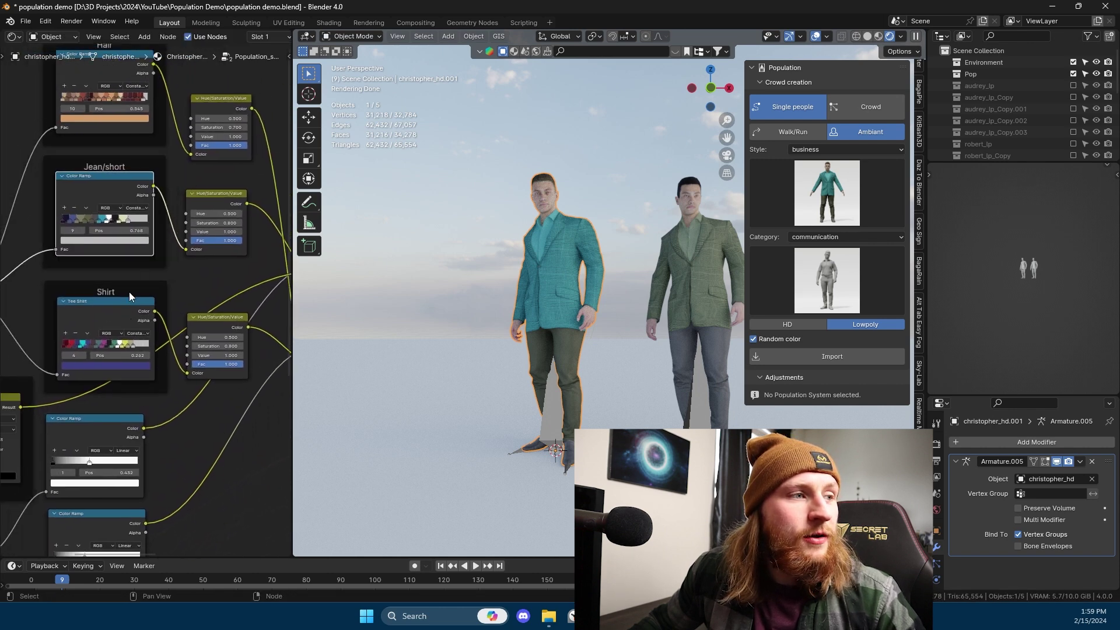
left_click(129, 299)
scroll(168, 282, "up", 2)
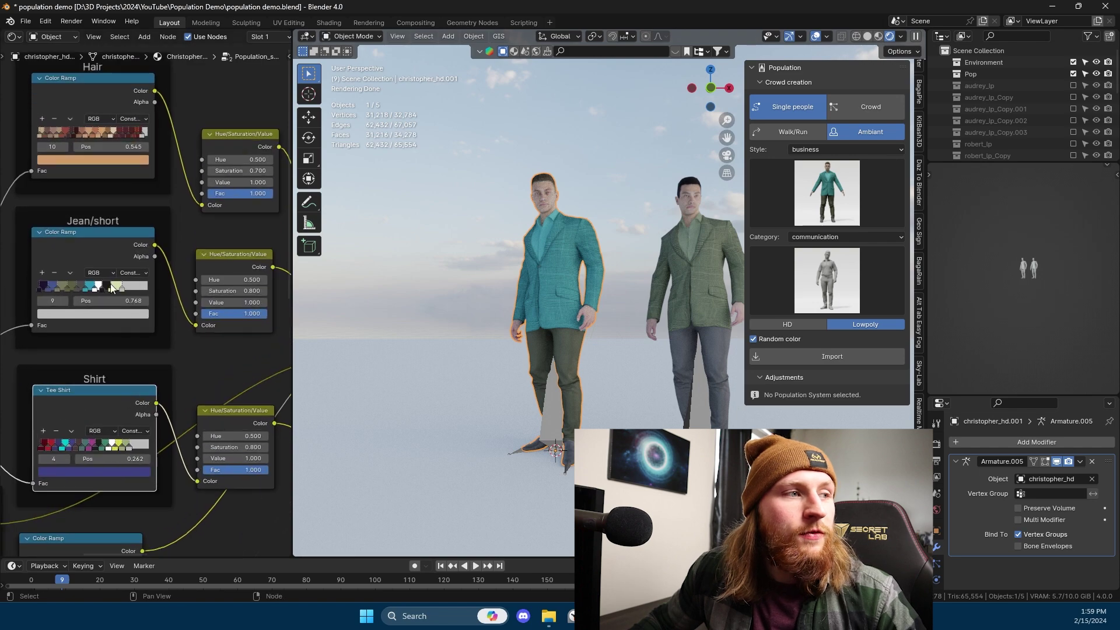
scroll(113, 287, "up", 2)
scroll(138, 294, "up", 2)
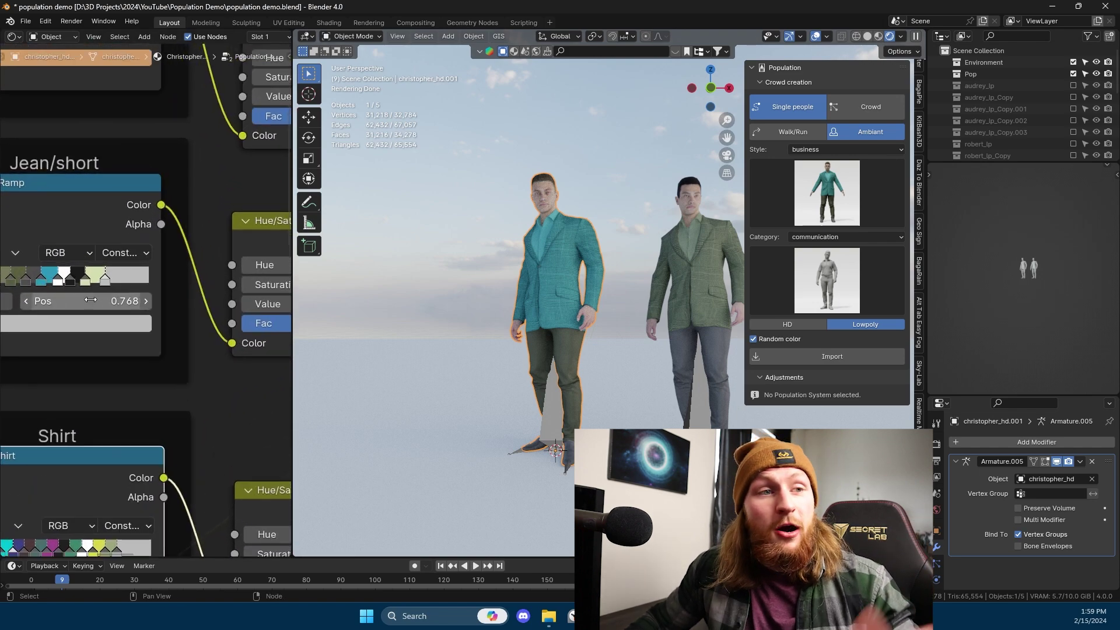
Step: Try different hues on a Jean/short colour ramp stop in the HSV picker
left_click(146, 332)
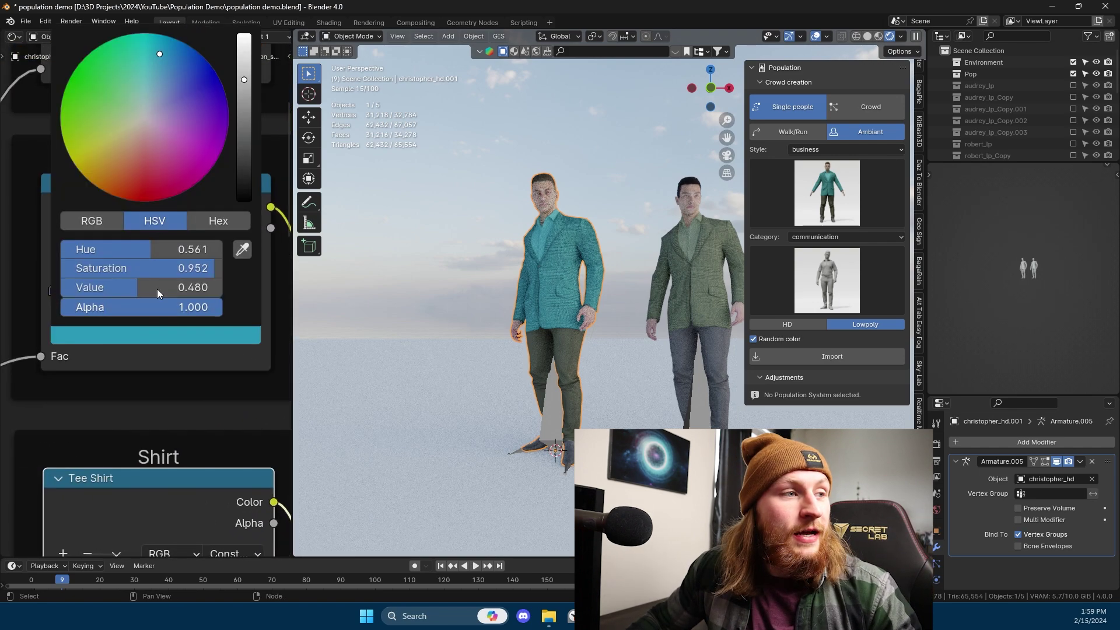
mouse_move(222, 140)
left_mouse_down()
mouse_move(210, 170)
mouse_move(117, 192)
mouse_move(224, 133)
left_mouse_up()
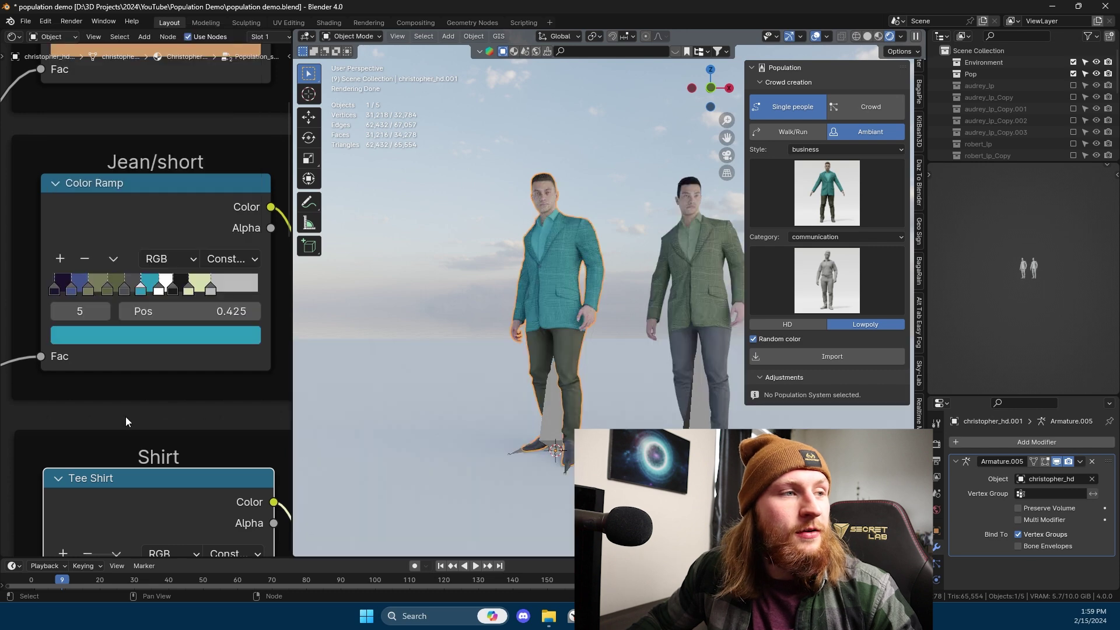
scroll(179, 379, "down", 2)
scroll(193, 327, "up", 3)
scroll(146, 302, "up", 2)
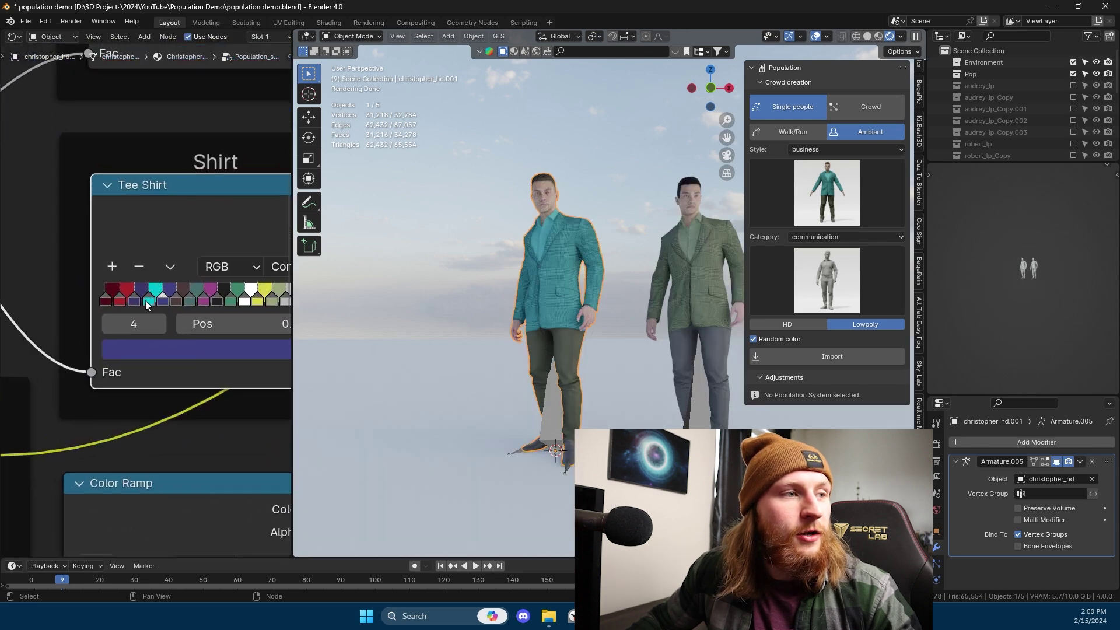
Step: Shift a Tee Shirt ramp stop's hue toward blue and preview shirt hues
left_click(153, 346)
mouse_move(205, 264)
left_mouse_down()
mouse_move(288, 264)
mouse_move(204, 263)
left_mouse_up()
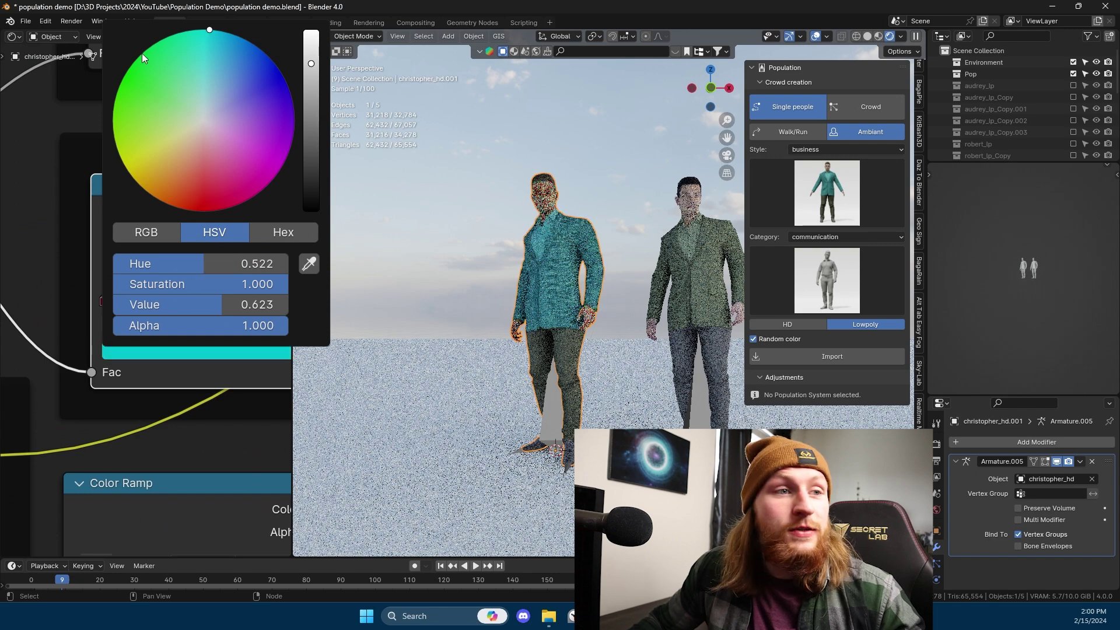
scroll(43, 451, "down", 4)
scroll(124, 318, "up", 2)
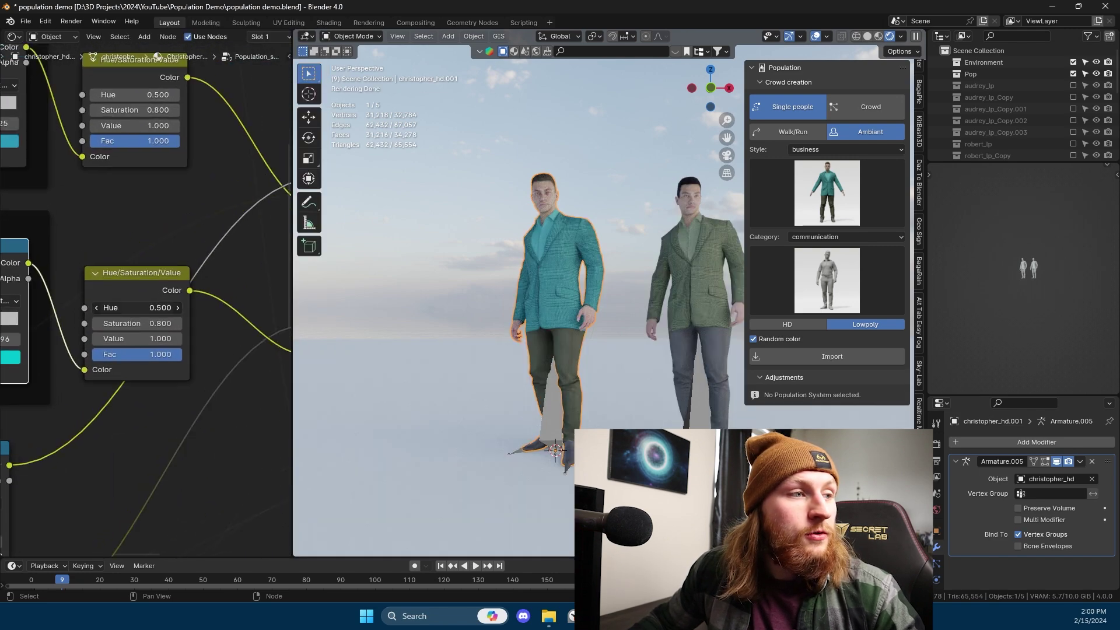
mouse_move(135, 307)
left_mouse_down()
mouse_move(169, 307)
mouse_move(111, 308)
mouse_move(186, 308)
mouse_move(134, 307)
left_mouse_up()
scroll(89, 248, "down", 3)
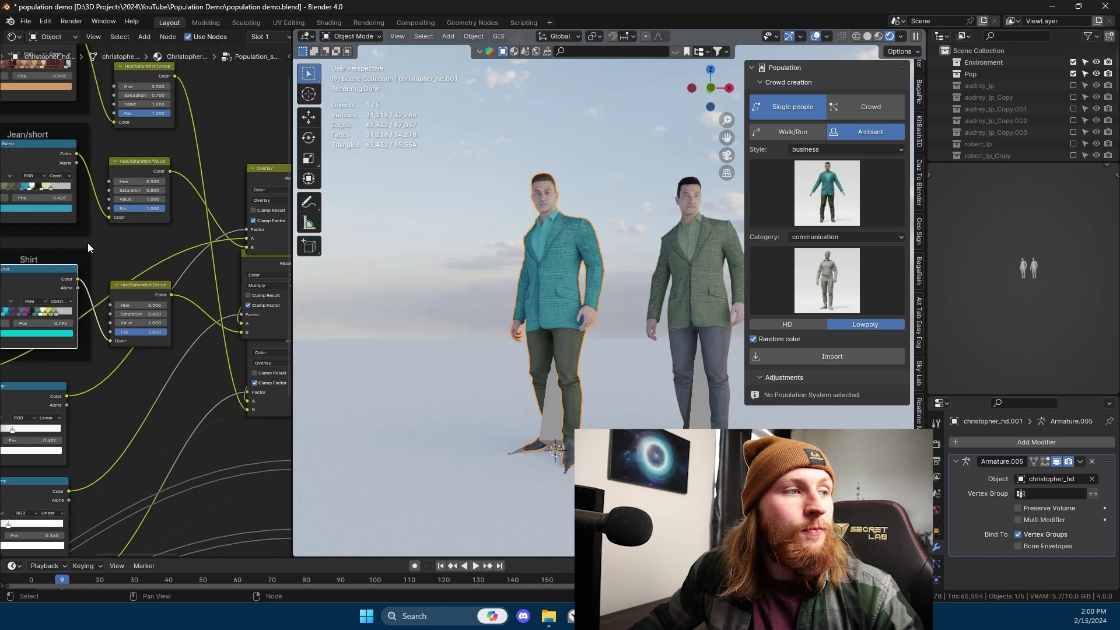
scroll(89, 248, "up", 2)
Step: Change a Jean/short colour ramp stop to green
middle_click_drag(88, 248, 227, 325)
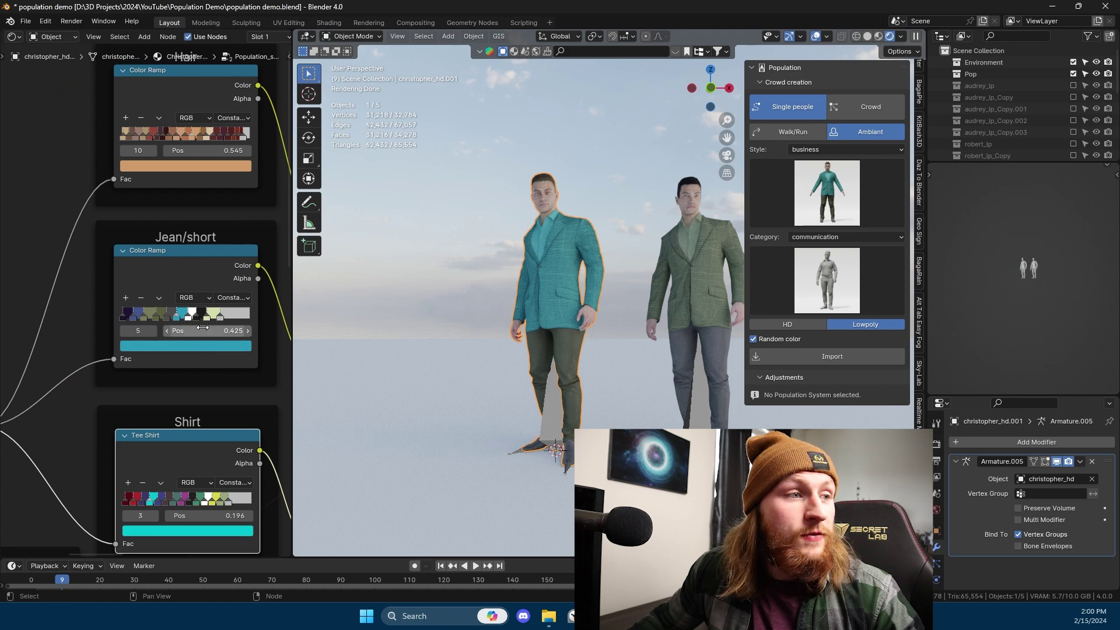
left_click(156, 319)
left_click(156, 346)
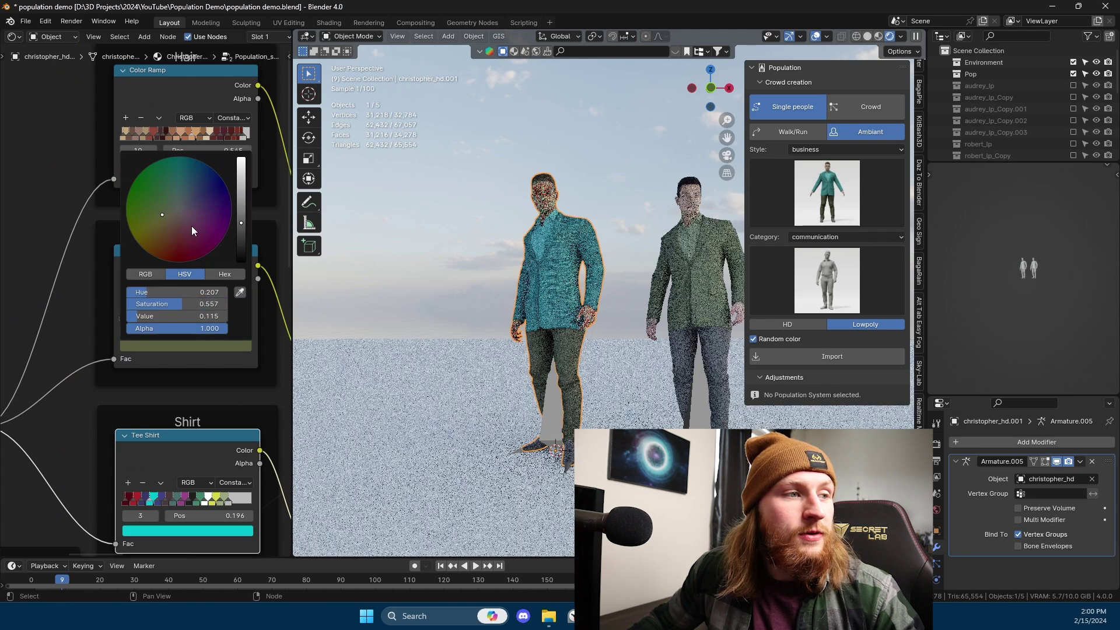
left_click(144, 318)
left_click(144, 346)
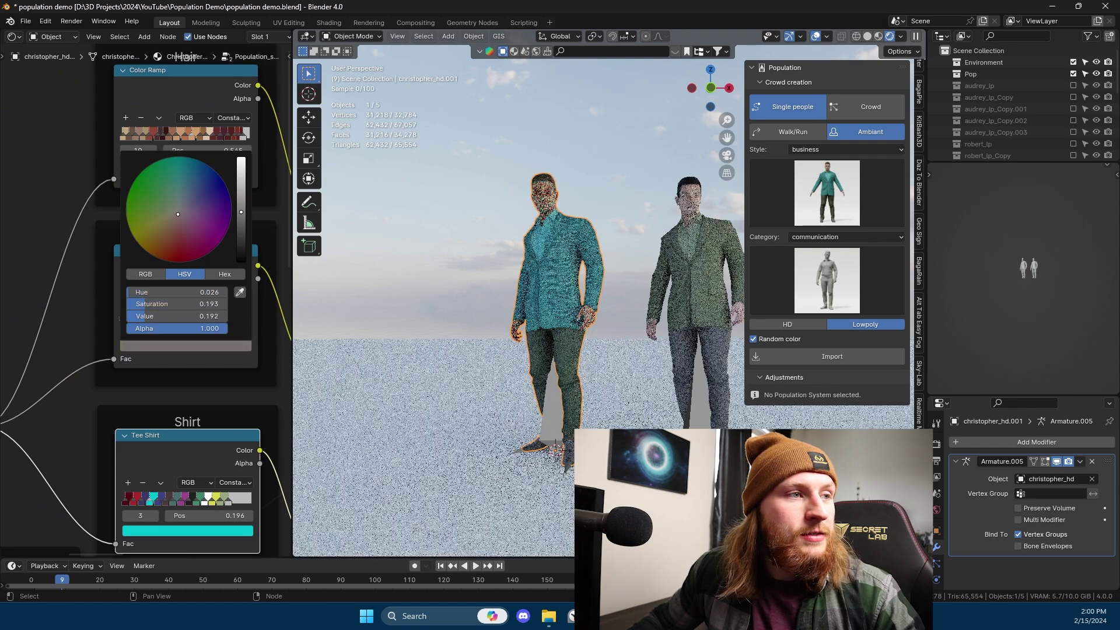
left_click(126, 203)
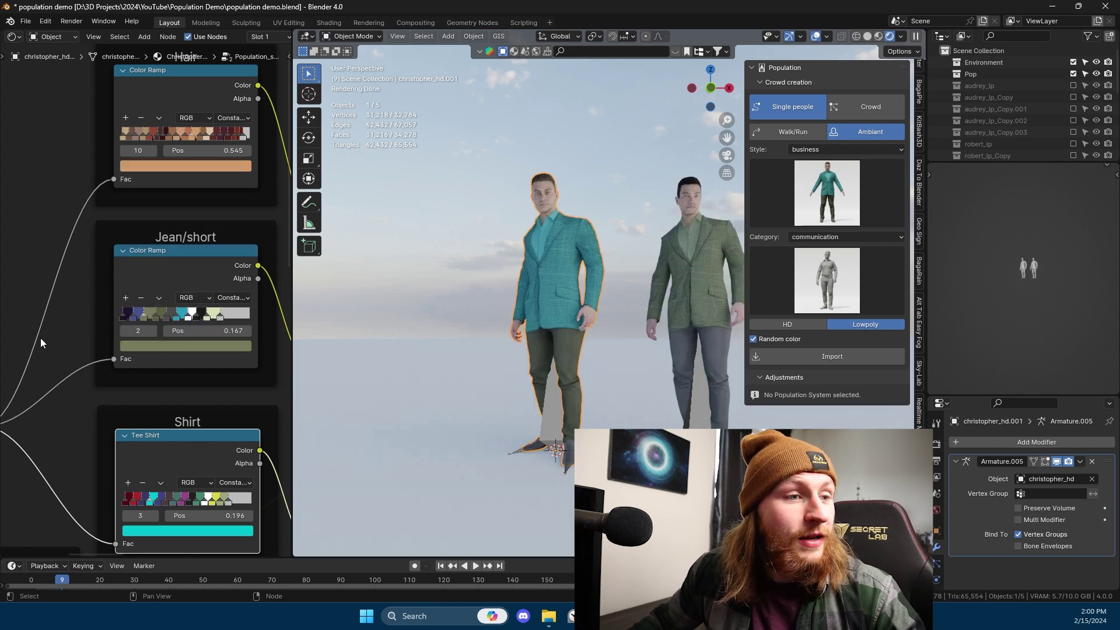
Step: Select the Shirt colour ramp node and pan to the colour mixing nodes
scroll(164, 288, "down", 2)
left_click_drag(163, 289, 146, 297)
right_click(146, 297)
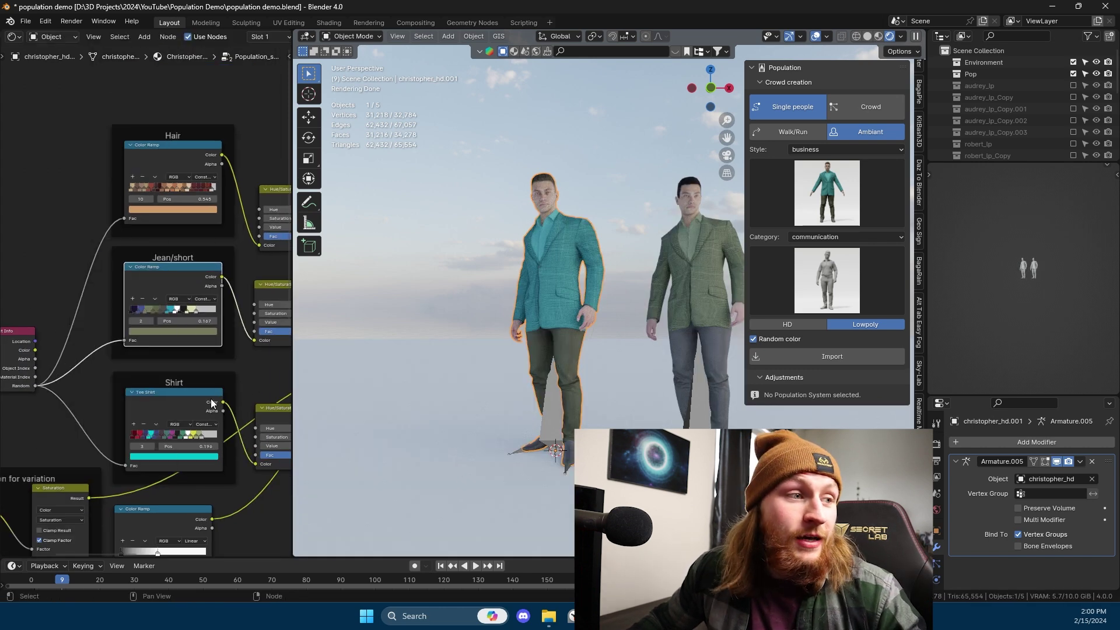
left_click(173, 408)
scroll(175, 374, "down", 1)
middle_click_drag(263, 350, 106, 339)
Step: Scroll over the clothing ramps' Hue/Saturation/Value, Overlay and Multiply mix nodes
scroll(232, 175, "up", 3)
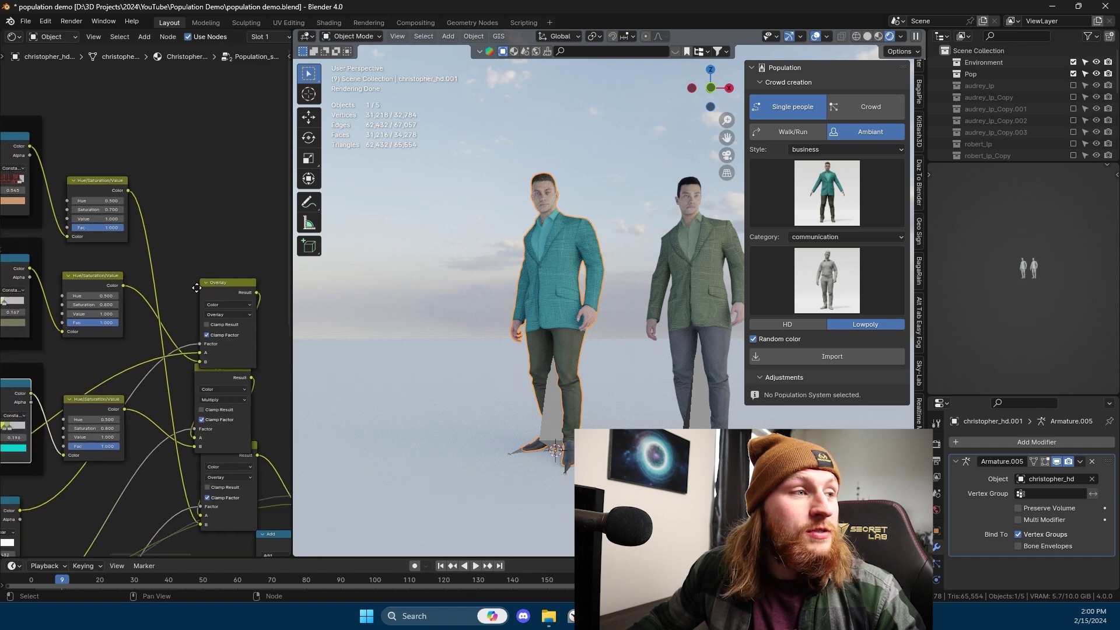